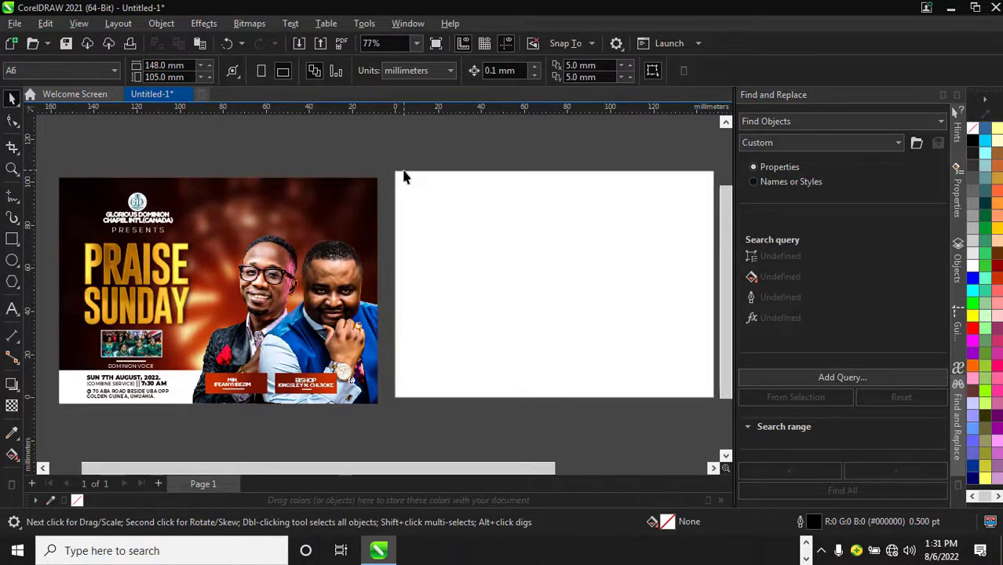
Step: Add a page frame rectangle matching the 148 × 105 mm landscape A6 page
{"action": "double_click", "coordinate": [396, 175]}
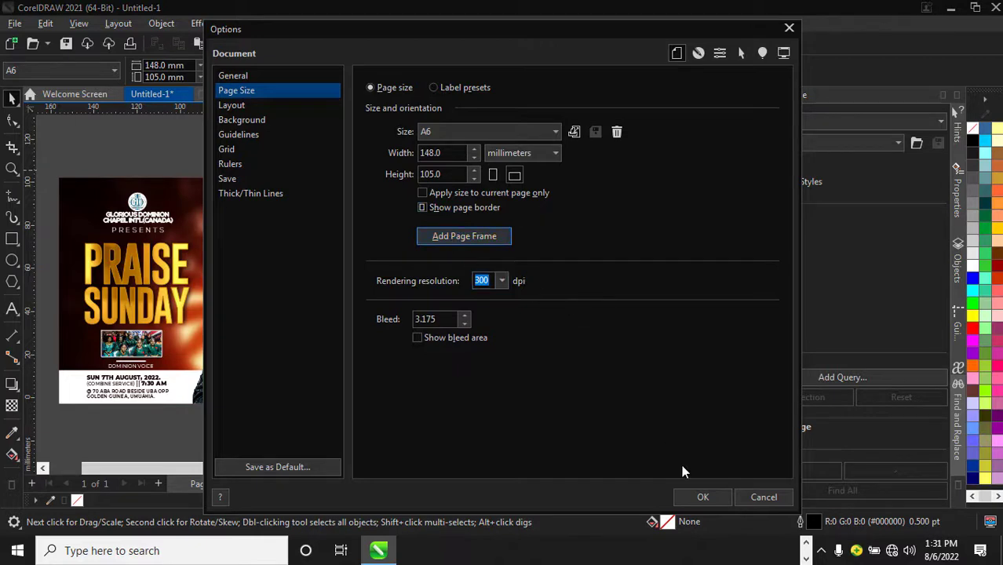
{"action": "left_click", "coordinate": [701, 498]}
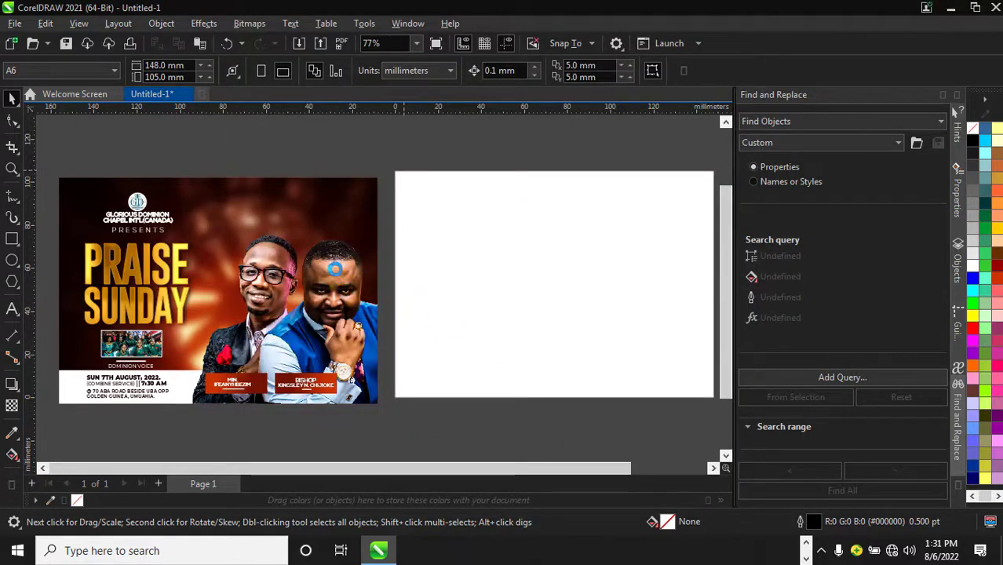
{"action": "key", "text": "F4"}
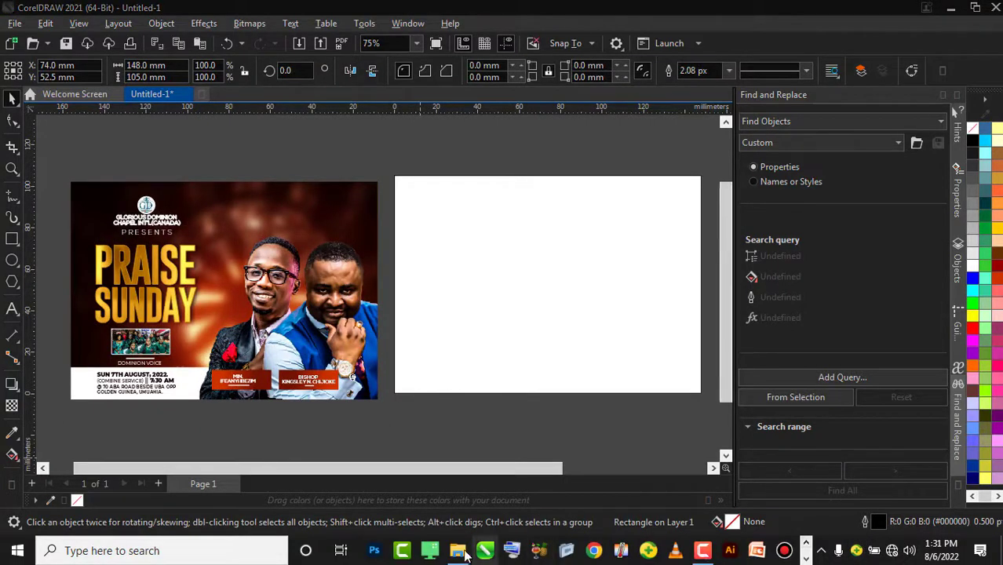
{"action": "mouse_move", "coordinate": [457, 550]}
{"action": "left_click", "coordinate": [469, 495]}
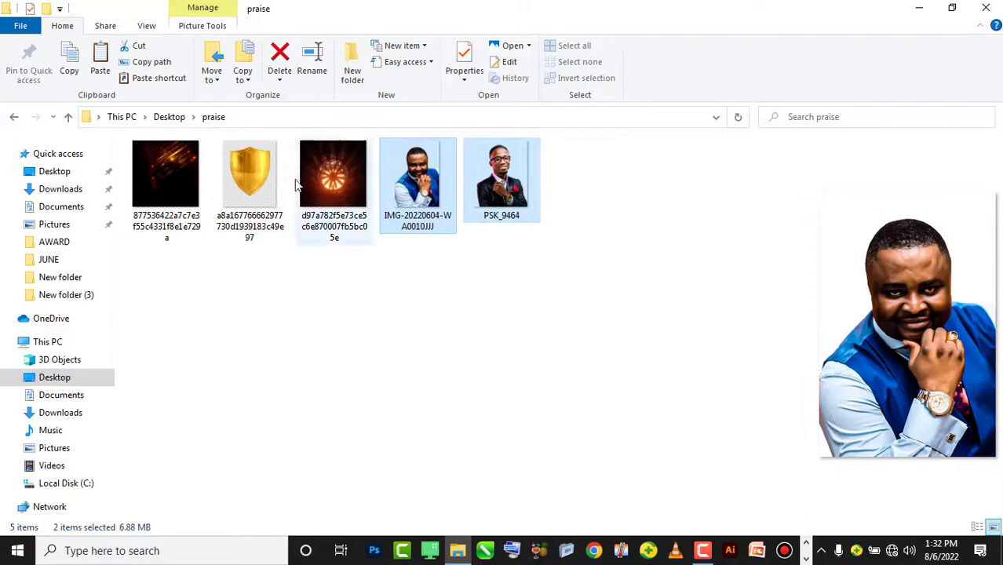
{"action": "left_click_drag", "start_coordinate": [343, 202], "coordinate": [689, 469]}
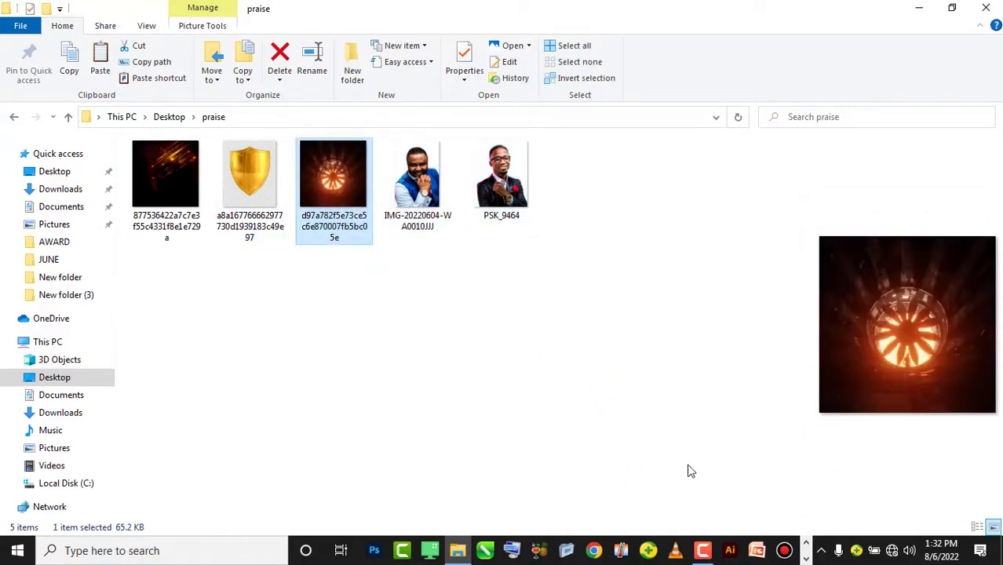
{"action": "left_click", "coordinate": [806, 559]}
{"action": "left_click", "coordinate": [313, 171]}
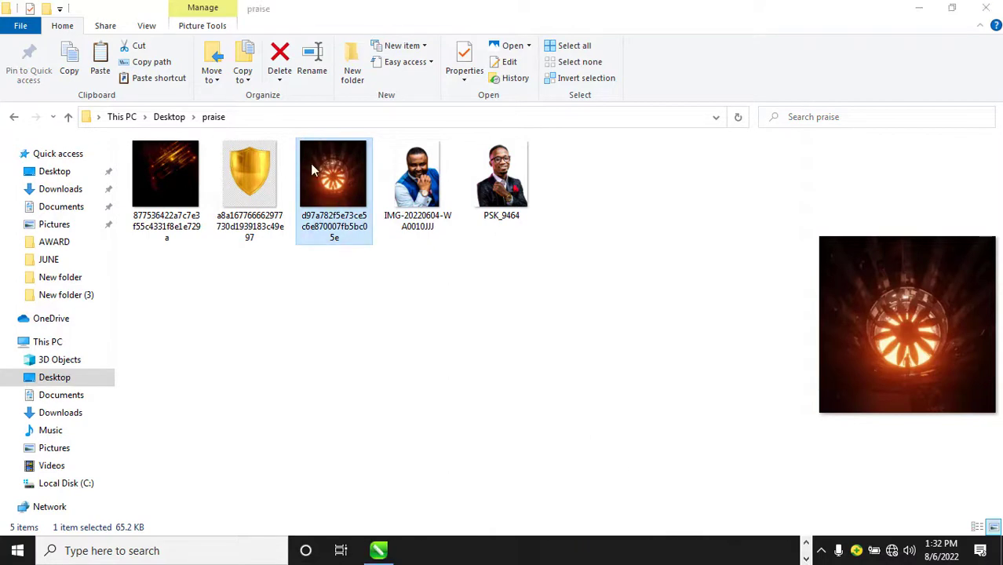
{"action": "left_click_drag", "start_coordinate": [337, 181], "coordinate": [495, 312]}
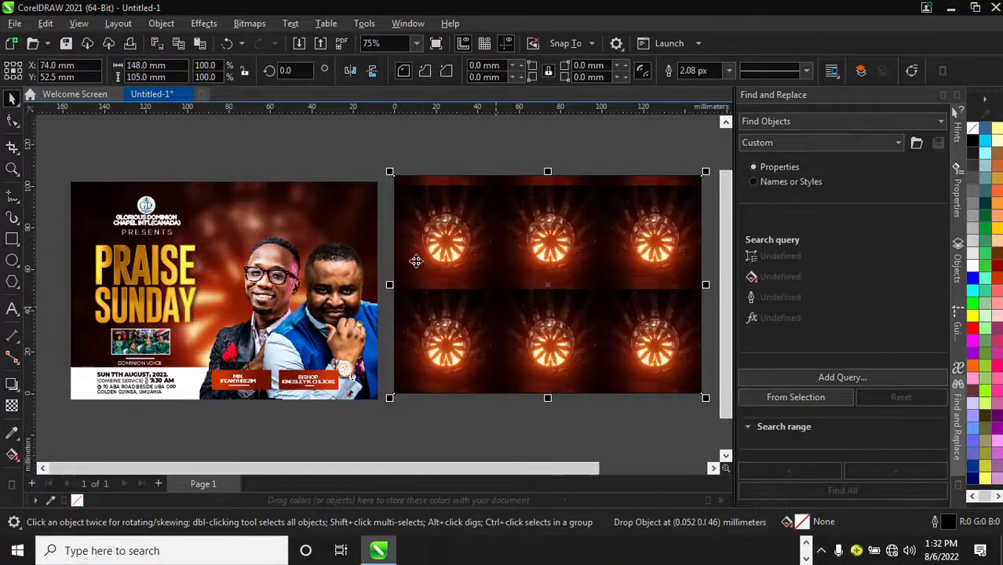
{"action": "scroll", "coordinate": [412, 251], "scroll_direction": "down", "scroll_amount": 3}
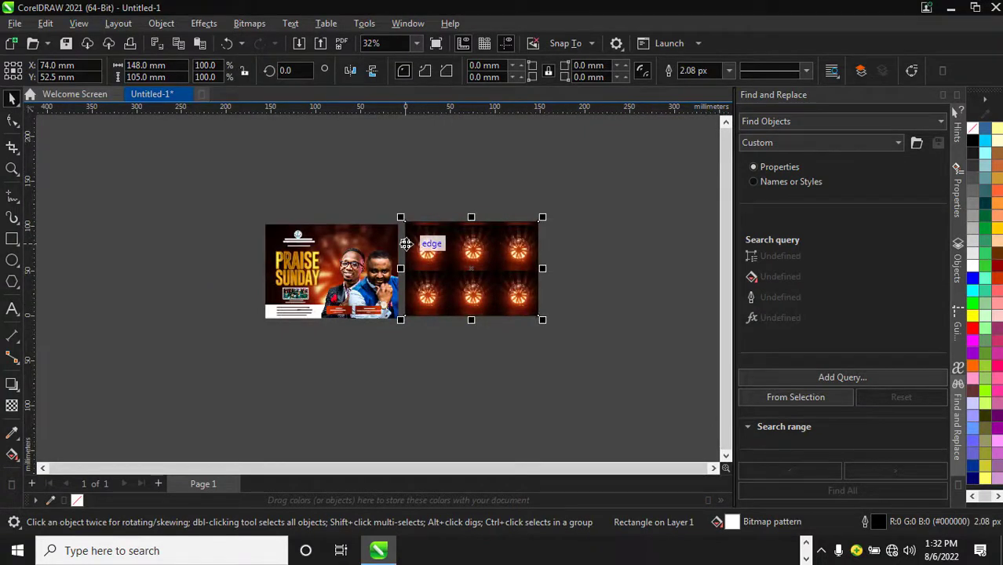
{"action": "key", "text": "ctrl+z"}
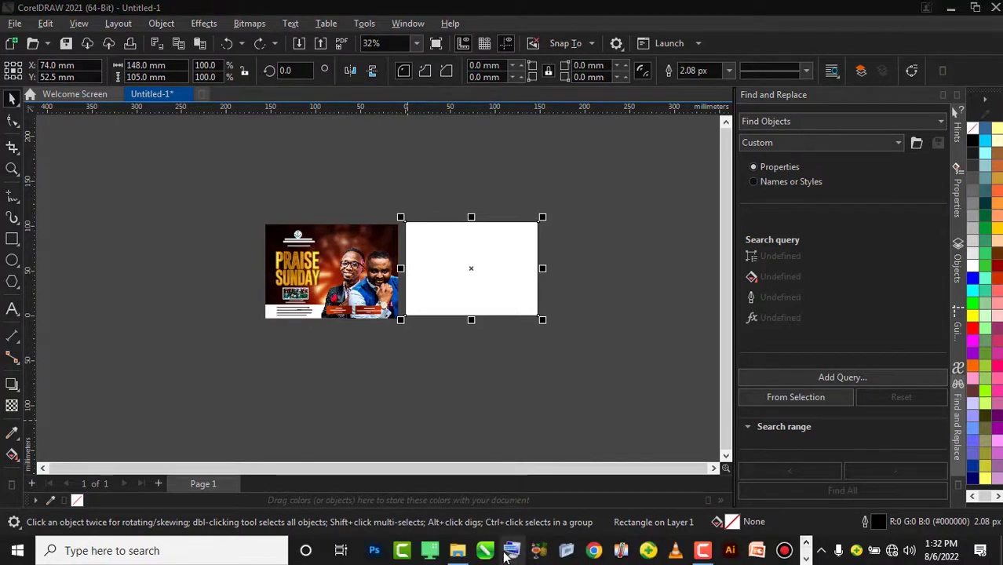
Step: Import the orange glowing light image from the praise folder over the blank page and enlarge it to about 179 mm square
{"action": "mouse_move", "coordinate": [457, 552]}
{"action": "left_click", "coordinate": [460, 496]}
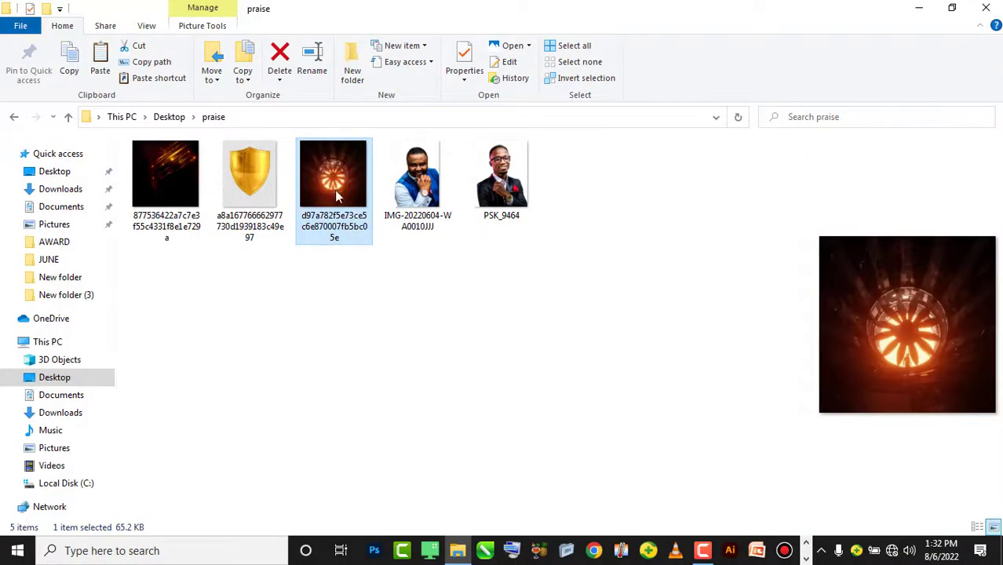
{"action": "left_click_drag", "start_coordinate": [336, 196], "coordinate": [785, 533]}
{"action": "left_click", "coordinate": [806, 559]}
{"action": "left_click_drag", "start_coordinate": [322, 159], "coordinate": [433, 218]}
{"action": "left_click_drag", "start_coordinate": [545, 314], "coordinate": [589, 375]}
{"action": "scroll", "coordinate": [510, 277], "scroll_direction": "up", "scroll_amount": 1}
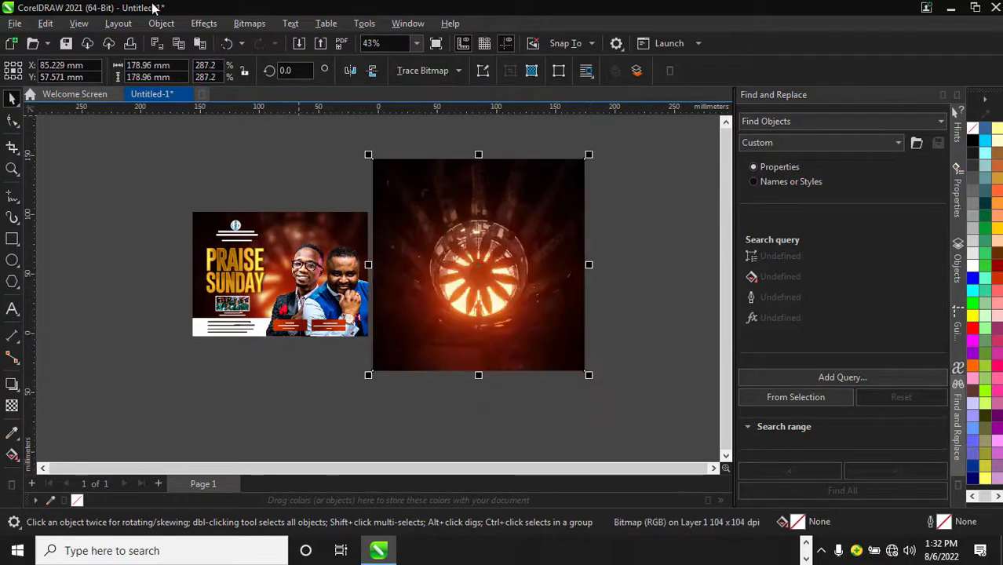
Step: Apply a Gaussian Blur with a 6.7-pixel radius to the glowing light image
{"action": "left_click", "coordinate": [204, 23]}
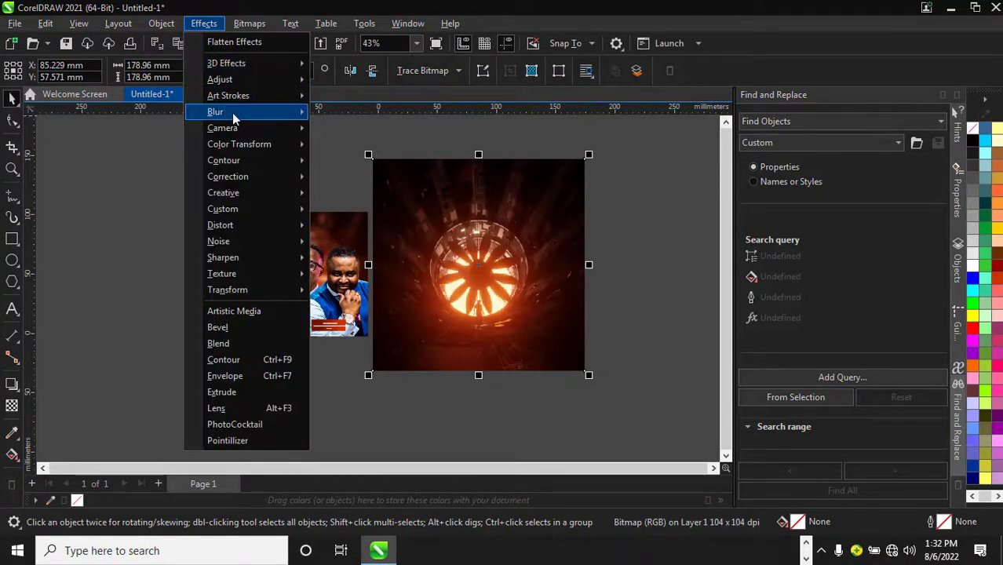
{"action": "mouse_move", "coordinate": [263, 114]}
{"action": "left_click", "coordinate": [361, 146]}
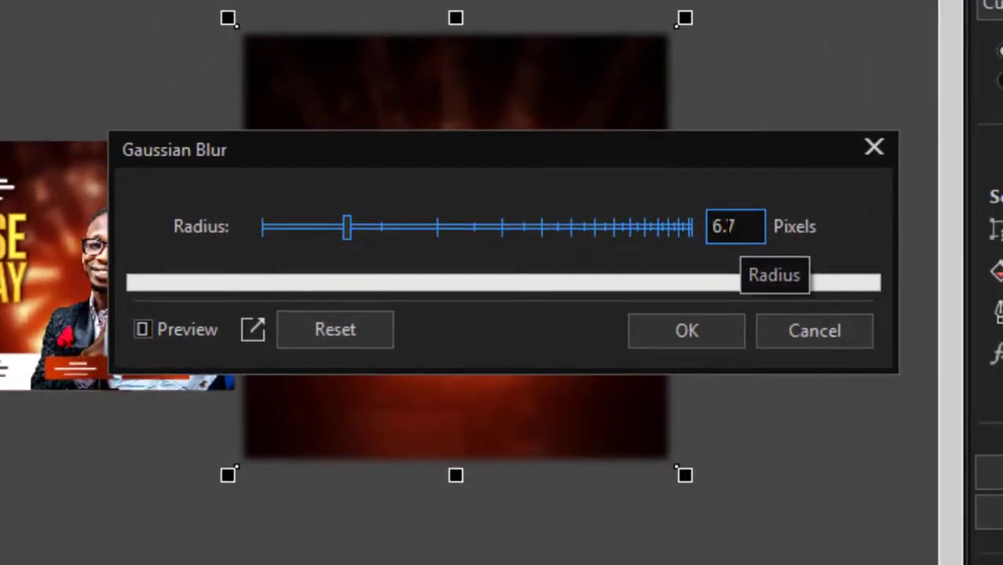
{"action": "left_click", "coordinate": [697, 333]}
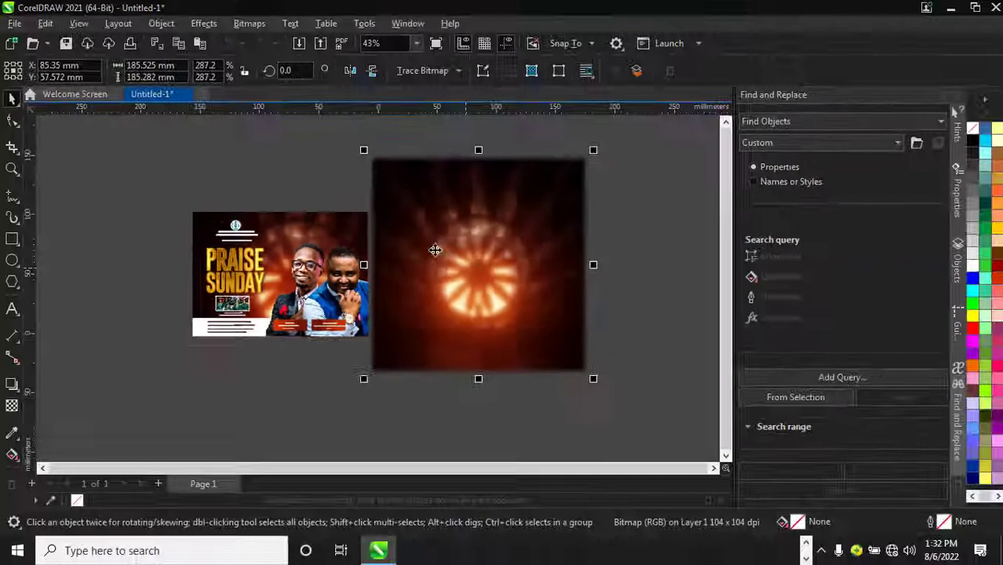
Step: Move the blurred image partly off the page frame and PowerClip it inside the frame
{"action": "scroll", "coordinate": [345, 256], "scroll_direction": "down", "scroll_amount": 3}
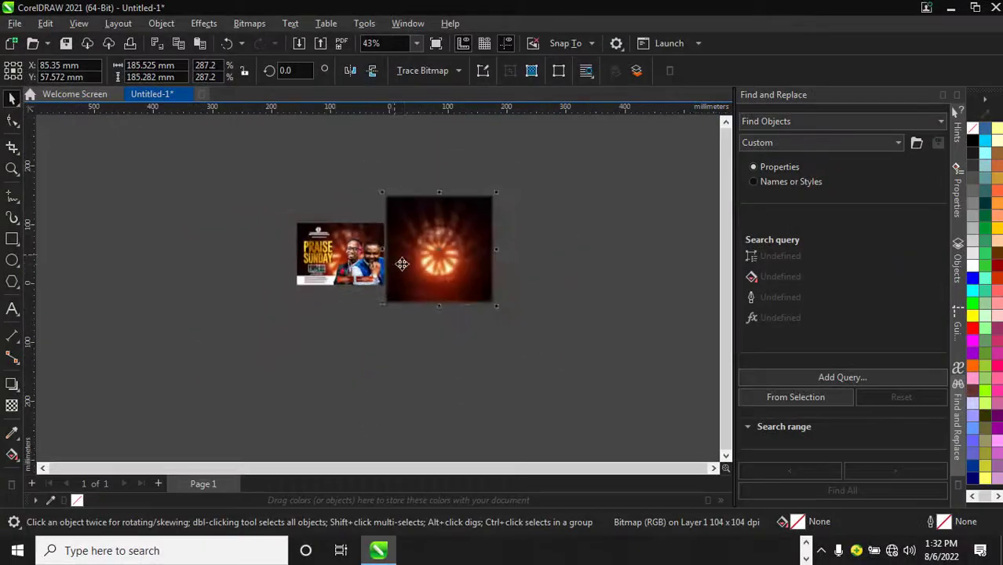
{"action": "scroll", "coordinate": [463, 245], "scroll_direction": "up", "scroll_amount": 2}
{"action": "left_click_drag", "start_coordinate": [444, 265], "coordinate": [515, 268]}
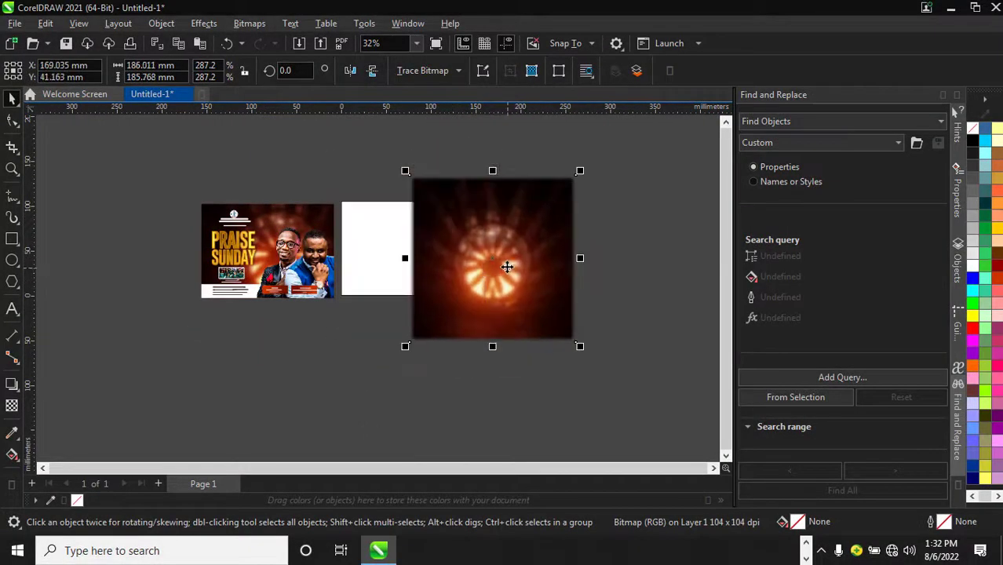
{"action": "right_click", "coordinate": [509, 268]}
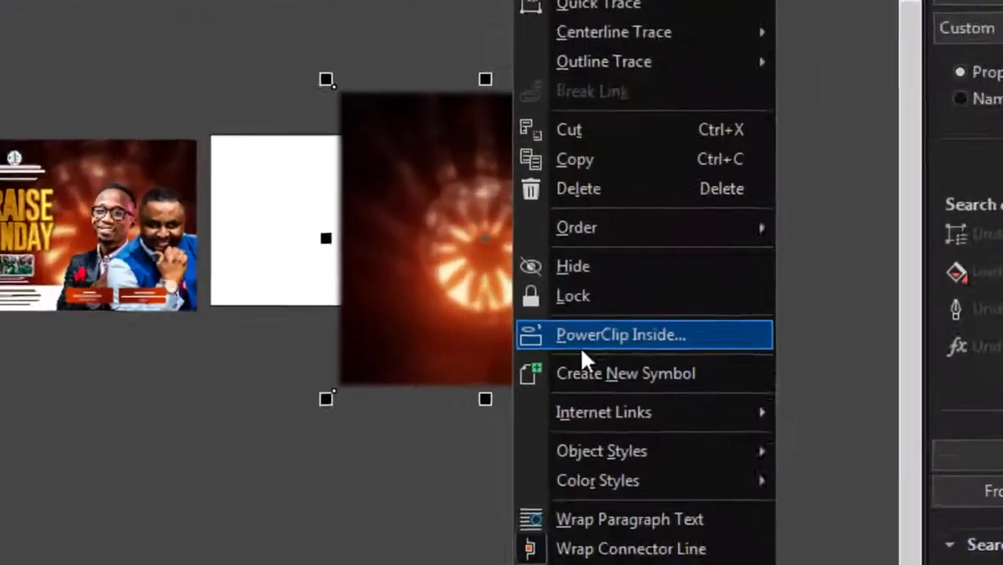
{"action": "left_click", "coordinate": [608, 338]}
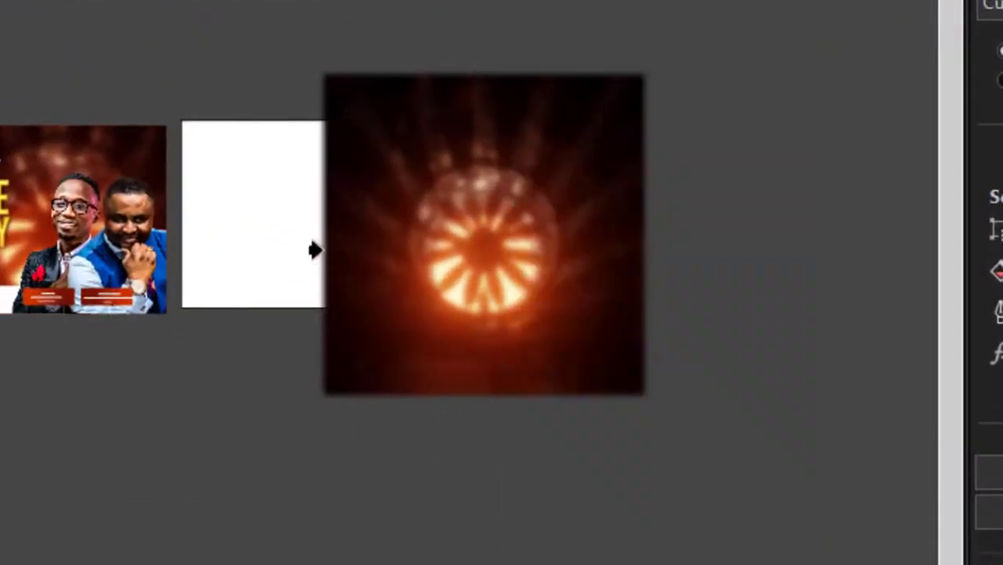
{"action": "left_click", "coordinate": [267, 215]}
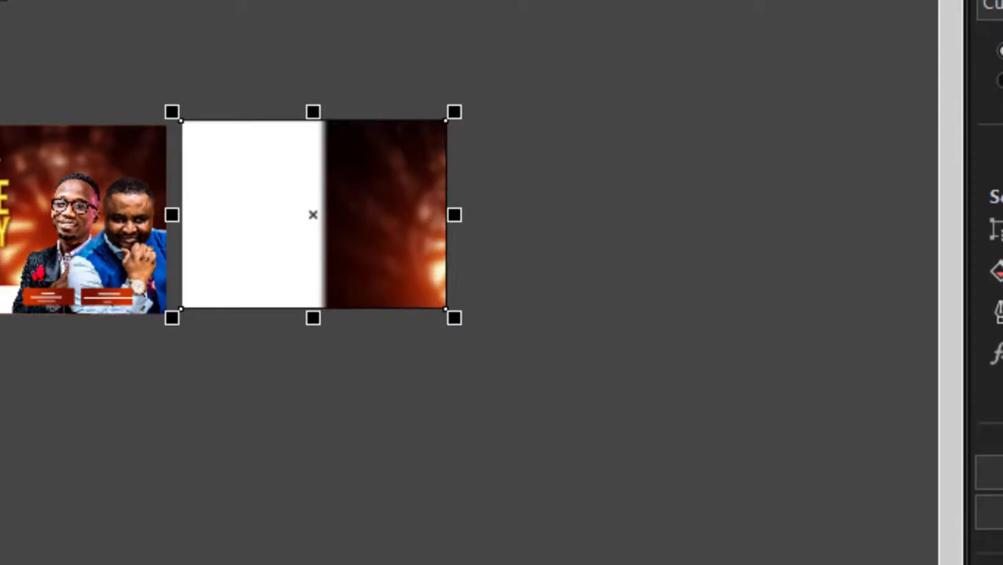
Step: Open the frame's PowerClip contents for editing, centre the blurred image on the page and adjust its position slightly
{"action": "double_click", "coordinate": [425, 204]}
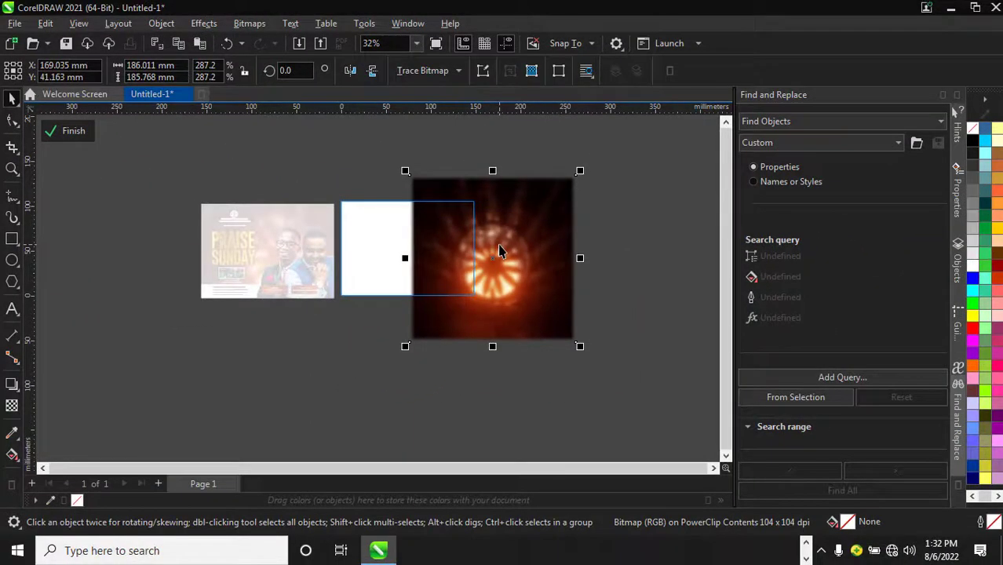
{"action": "key", "text": "p"}
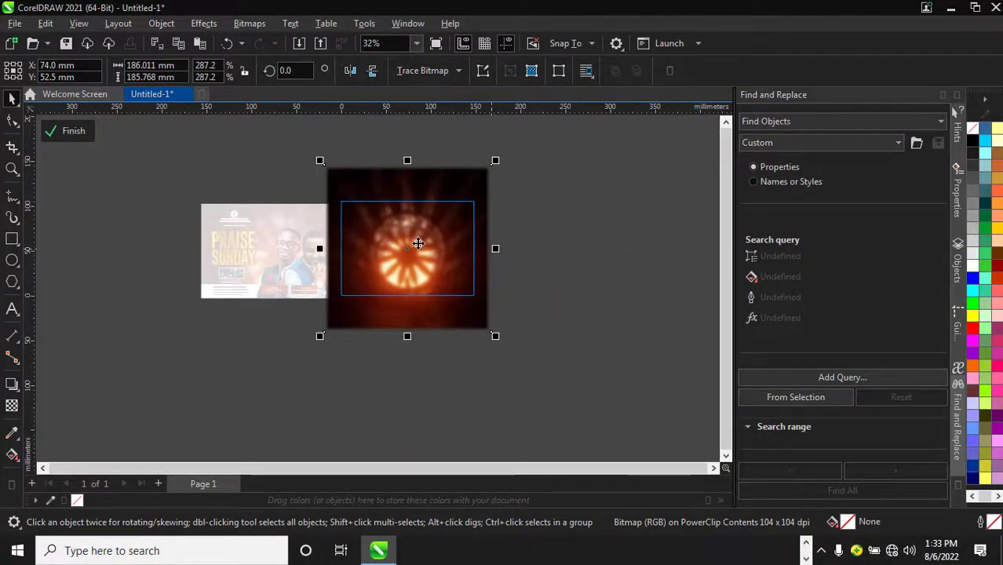
{"action": "scroll", "coordinate": [417, 243], "scroll_direction": "up", "scroll_amount": 2}
{"action": "scroll", "coordinate": [400, 235], "scroll_direction": "down", "scroll_amount": 1}
{"action": "left_click_drag", "start_coordinate": [400, 235], "coordinate": [409, 236]}
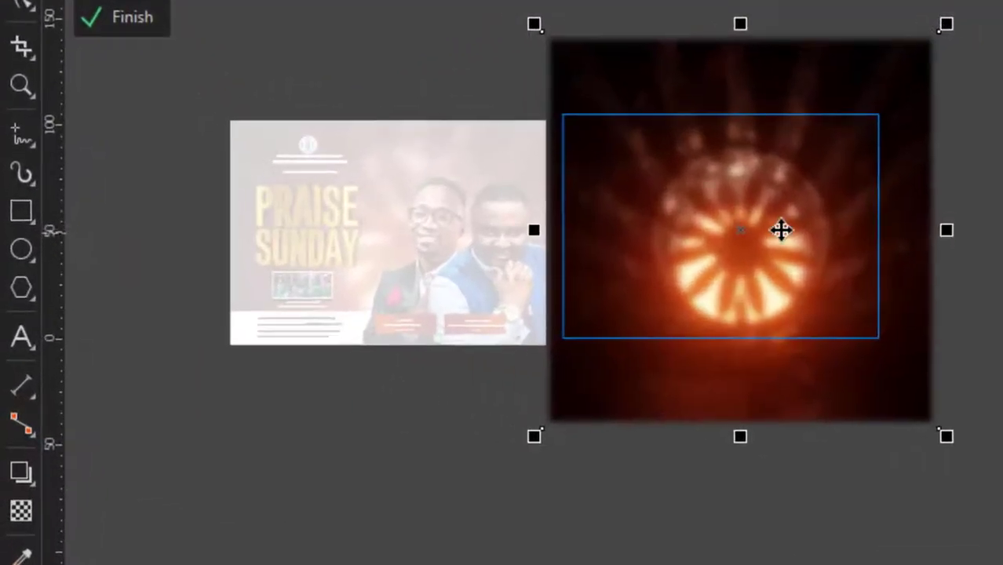
{"action": "left_click", "coordinate": [778, 228]}
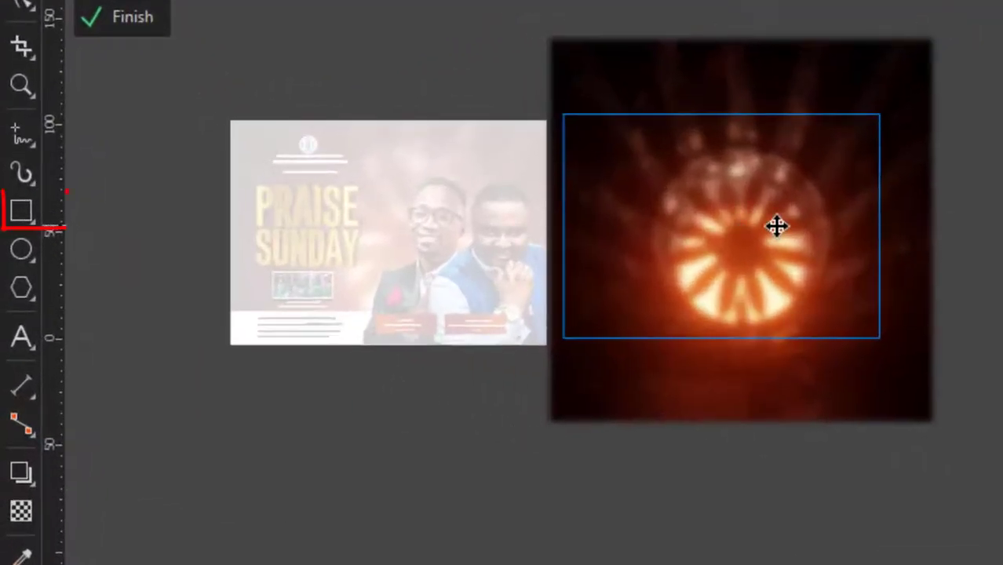
Step: Draw a rectangle about 223 × 141 mm covering the frame and fill it with dark red #2A0800 sampled from the blurred image
{"action": "left_click", "coordinate": [22, 210]}
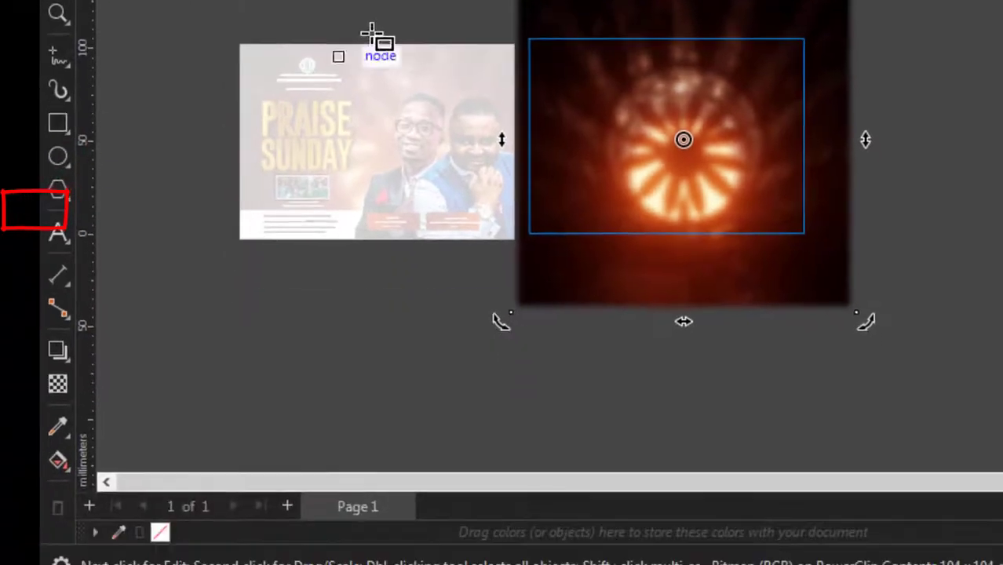
{"action": "left_click_drag", "start_coordinate": [481, 86], "coordinate": [836, 321]}
{"action": "left_click_drag", "start_coordinate": [807, 218], "coordinate": [846, 229]}
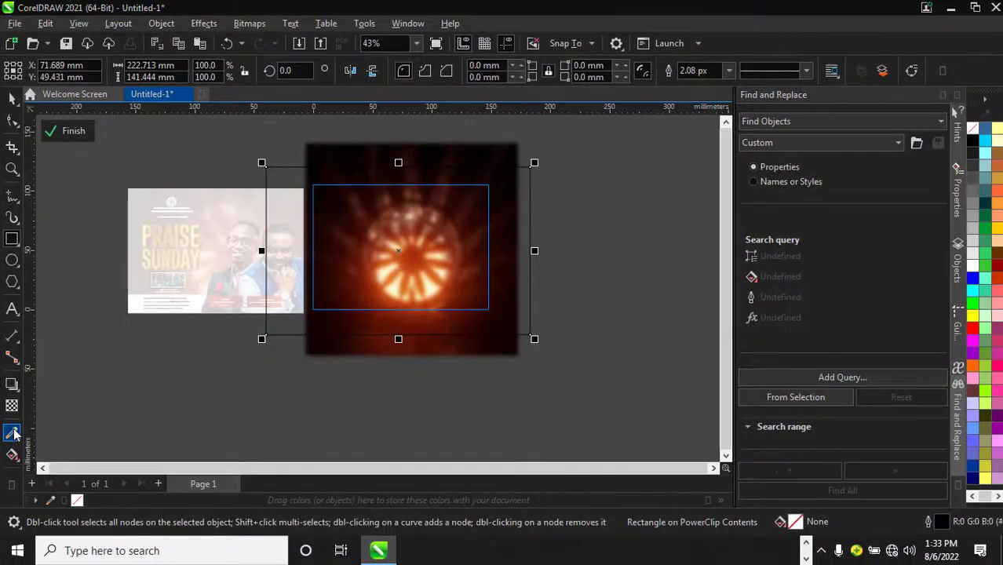
{"action": "left_click", "coordinate": [14, 434]}
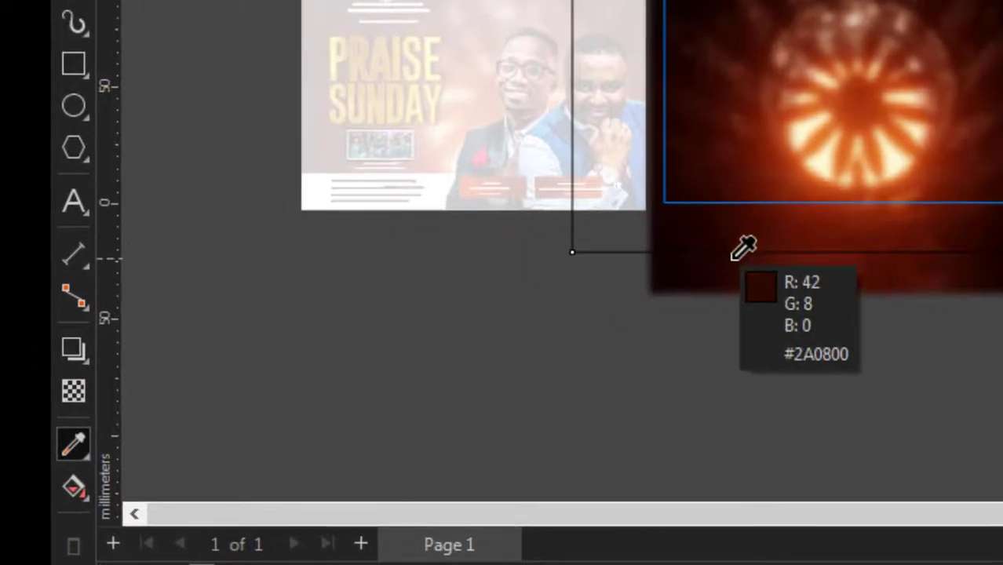
{"action": "left_click", "coordinate": [741, 247]}
{"action": "left_click", "coordinate": [728, 130]}
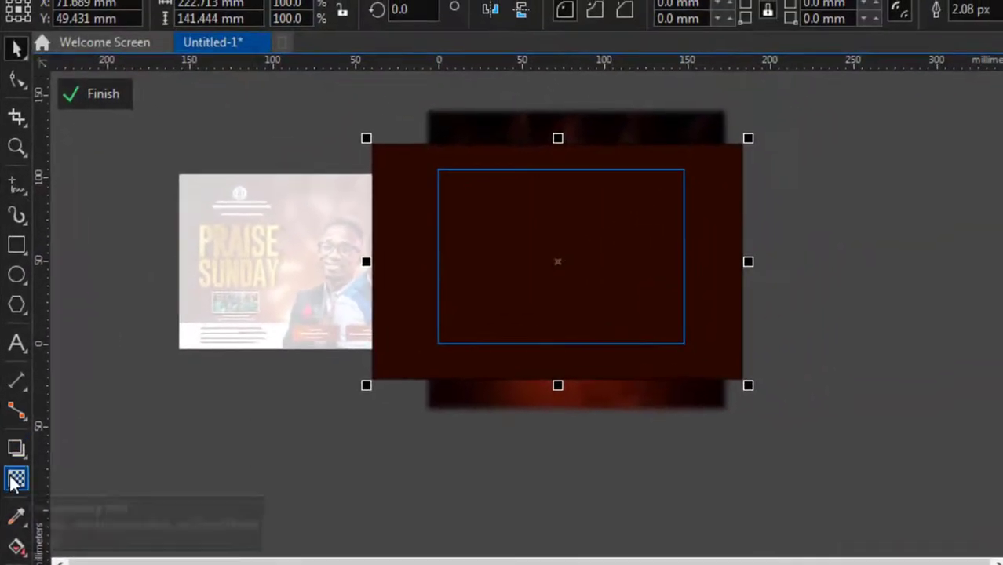
Step: Set the dark red rectangle's transparency merge mode to Soft Light
{"action": "left_click", "coordinate": [16, 478]}
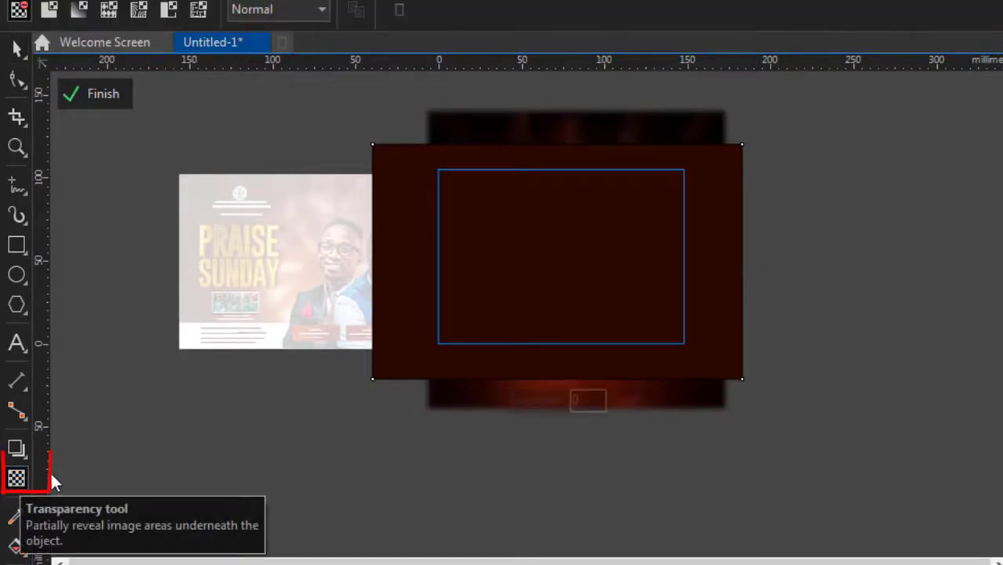
{"action": "left_click", "coordinate": [263, 10]}
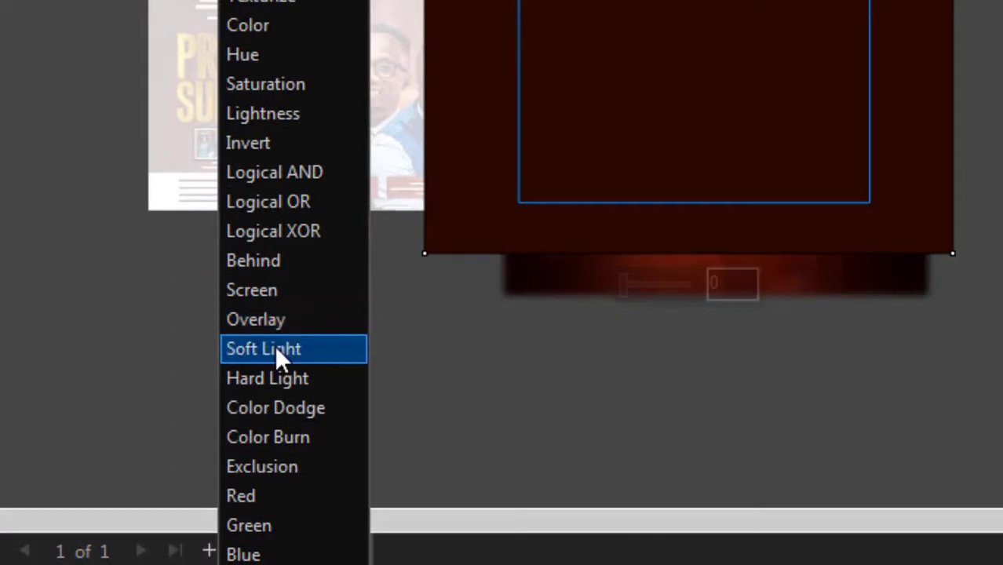
{"action": "left_click", "coordinate": [276, 350]}
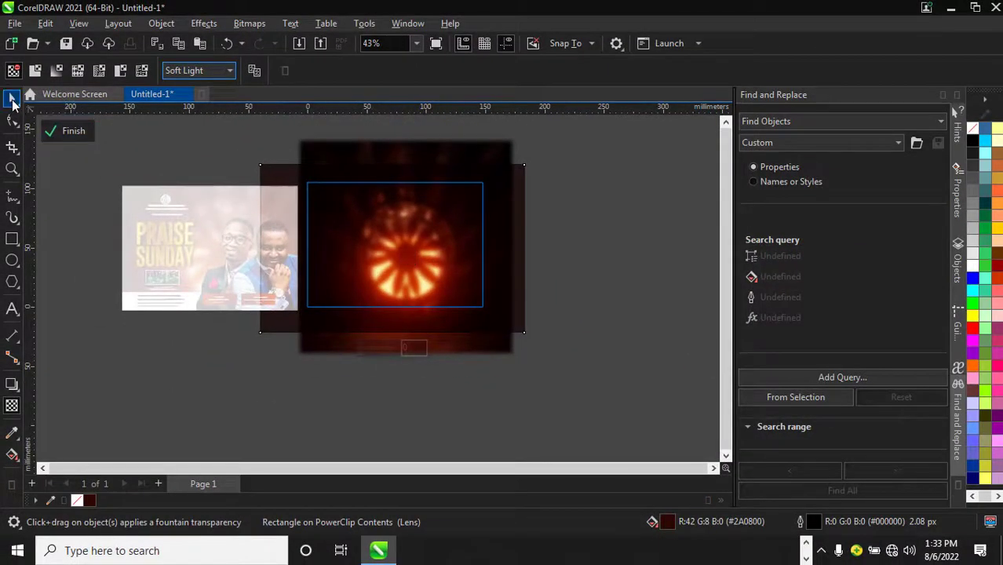
{"action": "left_click", "coordinate": [11, 101]}
Step: Select the blurred image under the overlay, shift it slightly and enlarge it to about 219 mm square
{"action": "left_click", "coordinate": [354, 147]}
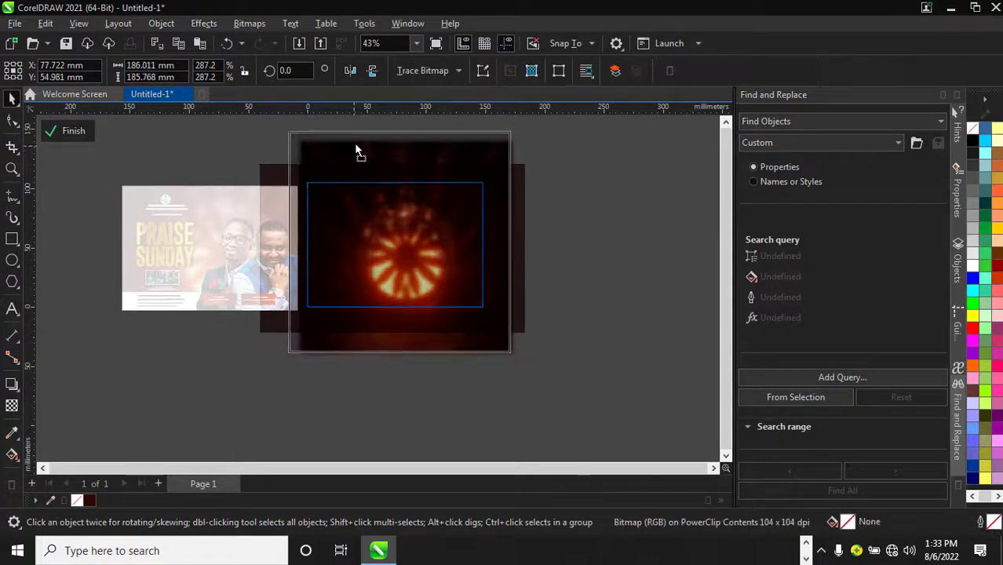
{"action": "scroll", "coordinate": [381, 208], "scroll_direction": "up", "scroll_amount": 1}
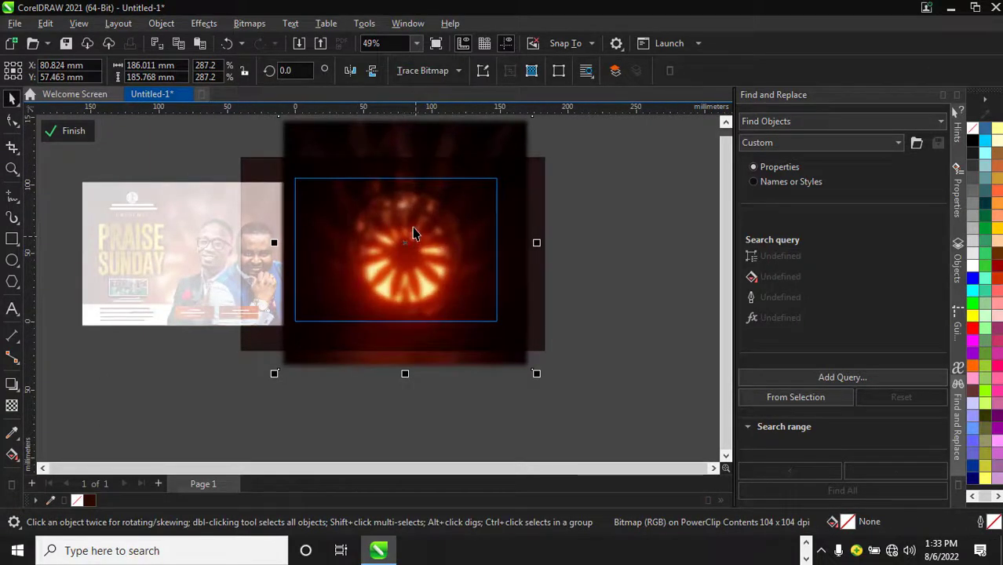
{"action": "scroll", "coordinate": [414, 233], "scroll_direction": "down", "scroll_amount": 1}
{"action": "left_click", "coordinate": [460, 153]}
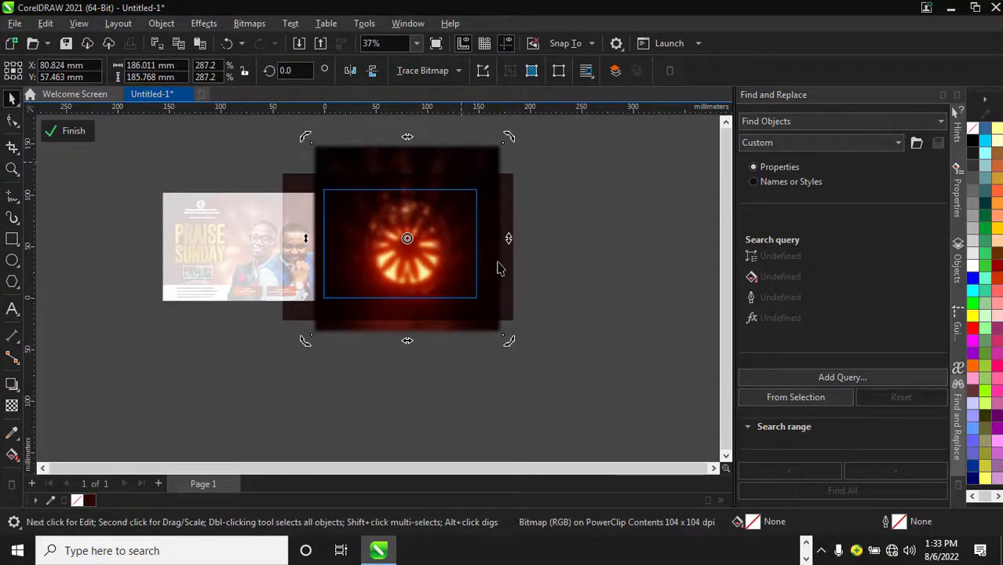
{"action": "left_click", "coordinate": [461, 158]}
{"action": "left_click", "coordinate": [466, 159]}
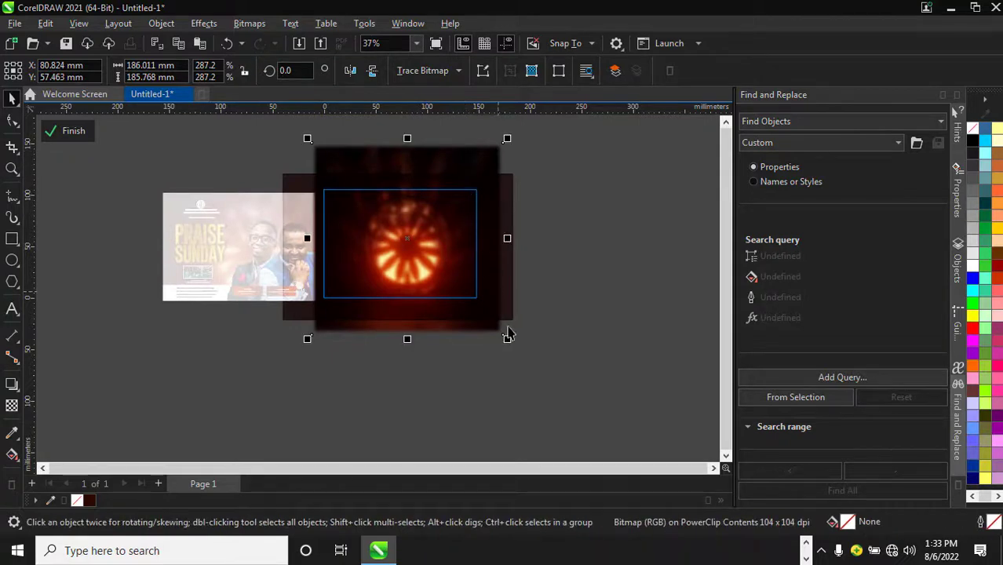
{"action": "left_click_drag", "start_coordinate": [509, 342], "coordinate": [540, 366]}
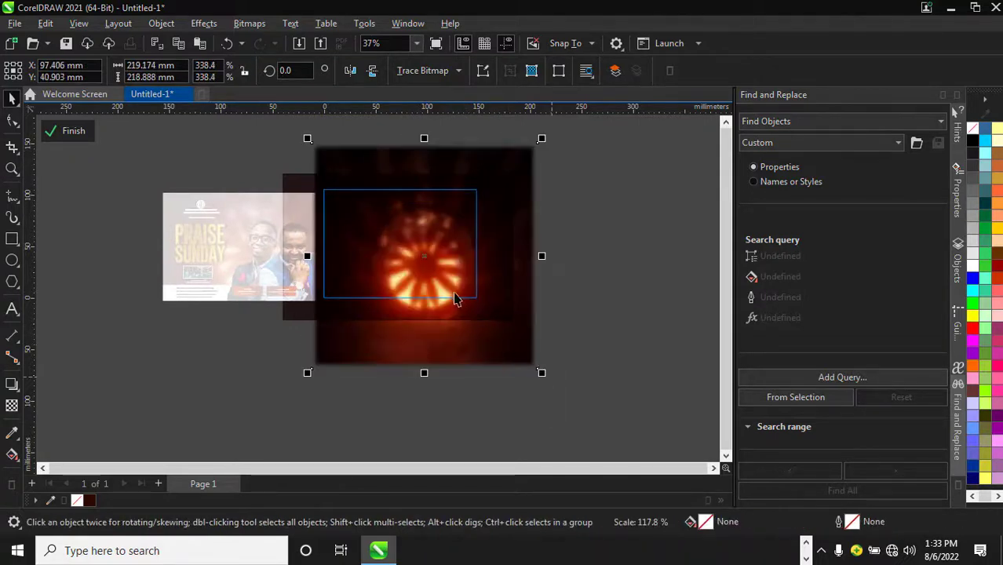
Step: Shift the blurred image slightly up and to the left under the overlay, finish editing the PowerClip contents and deselect the frame
{"action": "scroll", "coordinate": [440, 264], "scroll_direction": "up", "scroll_amount": 1}
{"action": "left_click_drag", "start_coordinate": [420, 257], "coordinate": [409, 234]}
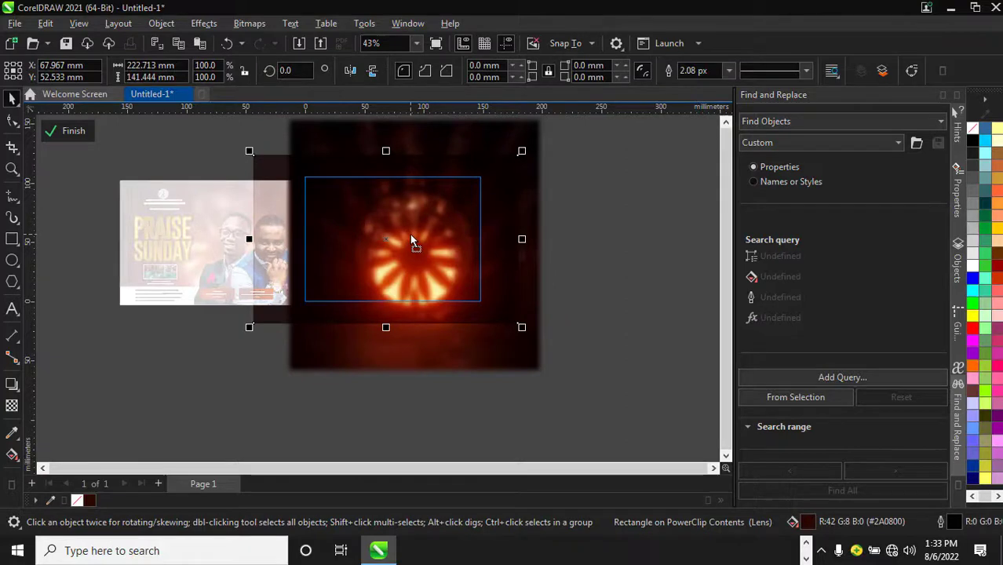
{"action": "left_click", "coordinate": [73, 133]}
{"action": "scroll", "coordinate": [392, 271], "scroll_direction": "up", "scroll_amount": 1}
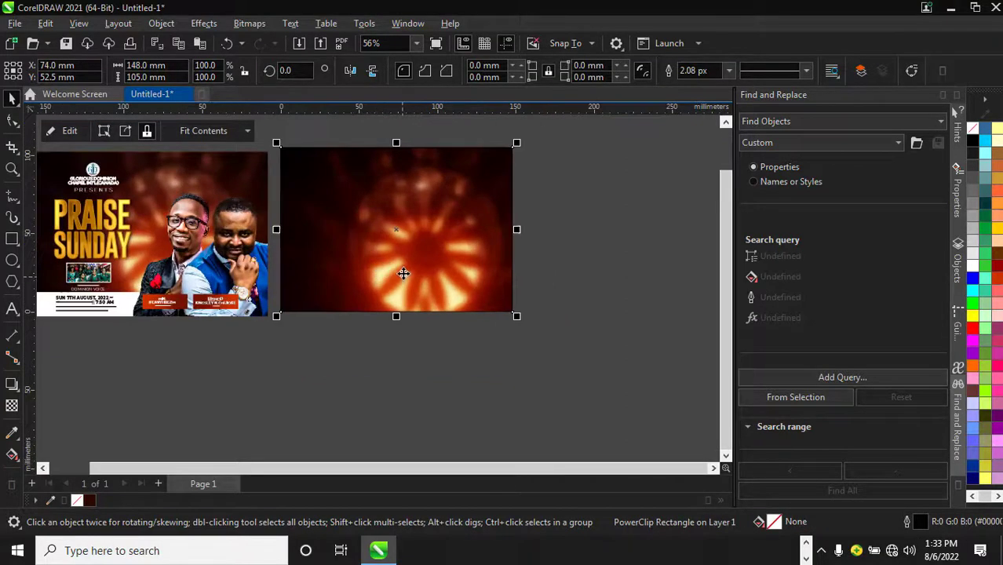
{"action": "scroll", "coordinate": [403, 273], "scroll_direction": "down", "scroll_amount": 2}
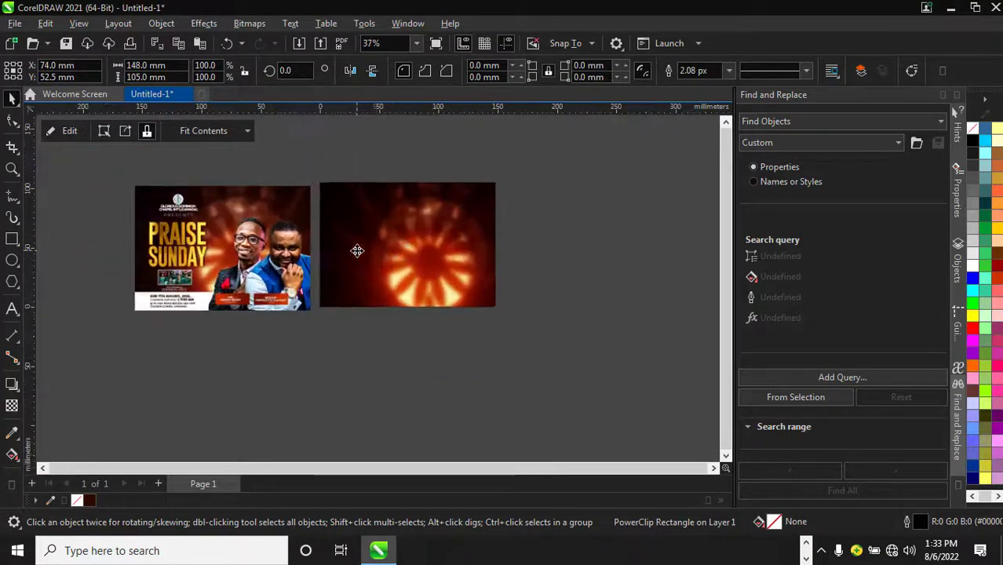
{"action": "left_click", "coordinate": [301, 369]}
{"action": "scroll", "coordinate": [279, 211], "scroll_direction": "up", "scroll_amount": 1}
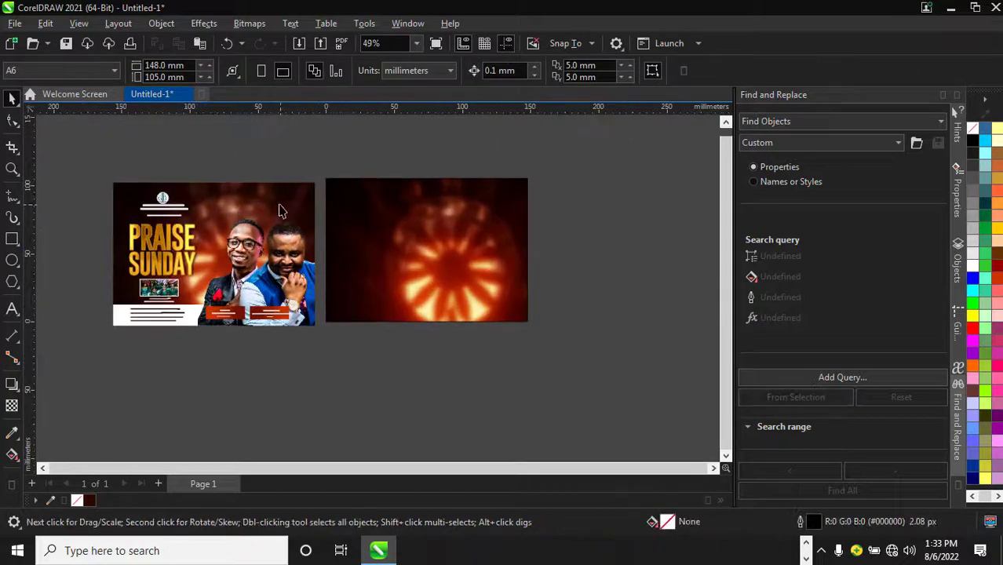
Step: Move the logo, church name and PRESENTS text together from the reference flyer to the upper-left area of the new flyer
{"action": "left_click", "coordinate": [157, 200]}
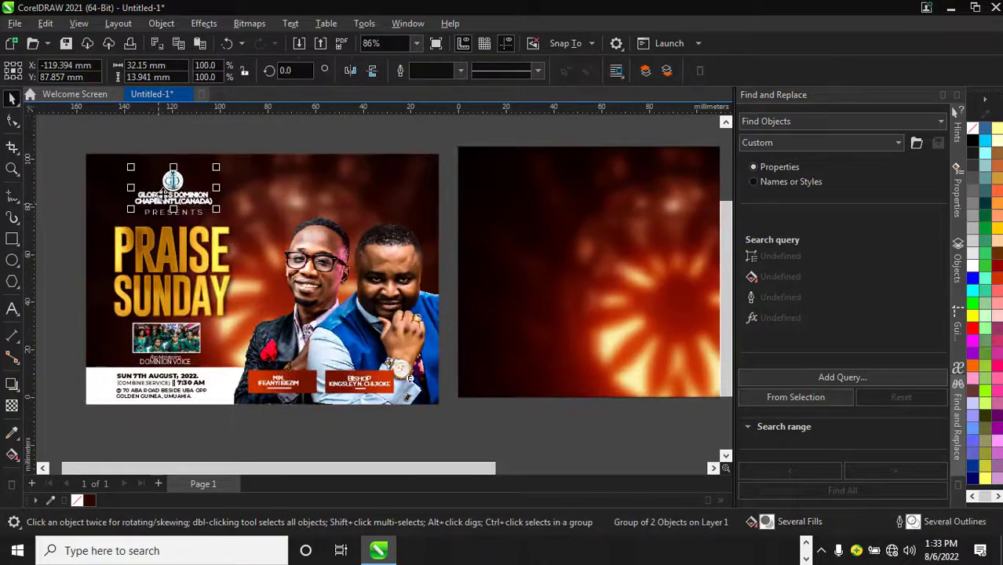
{"action": "scroll", "coordinate": [165, 192], "scroll_direction": "down", "scroll_amount": 2}
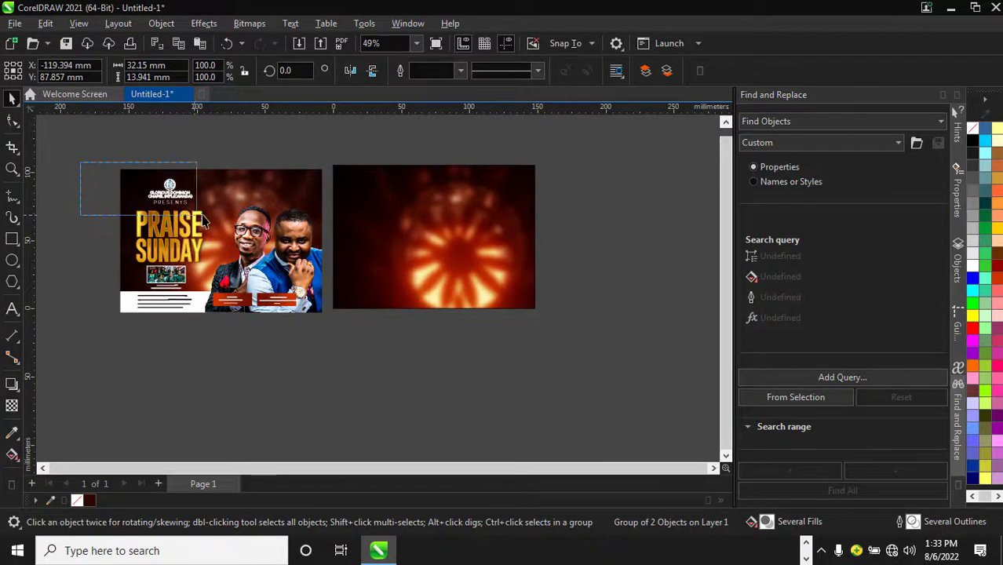
{"action": "left_click_drag", "start_coordinate": [202, 221], "coordinate": [370, 196]}
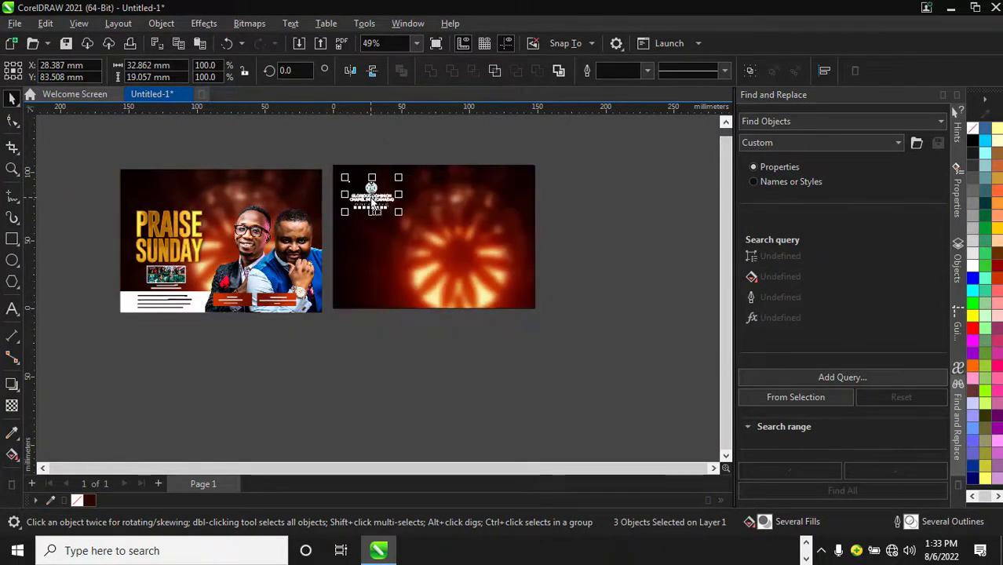
{"action": "scroll", "coordinate": [370, 196], "scroll_direction": "up", "scroll_amount": 1}
{"action": "scroll", "coordinate": [373, 192], "scroll_direction": "down", "scroll_amount": 2}
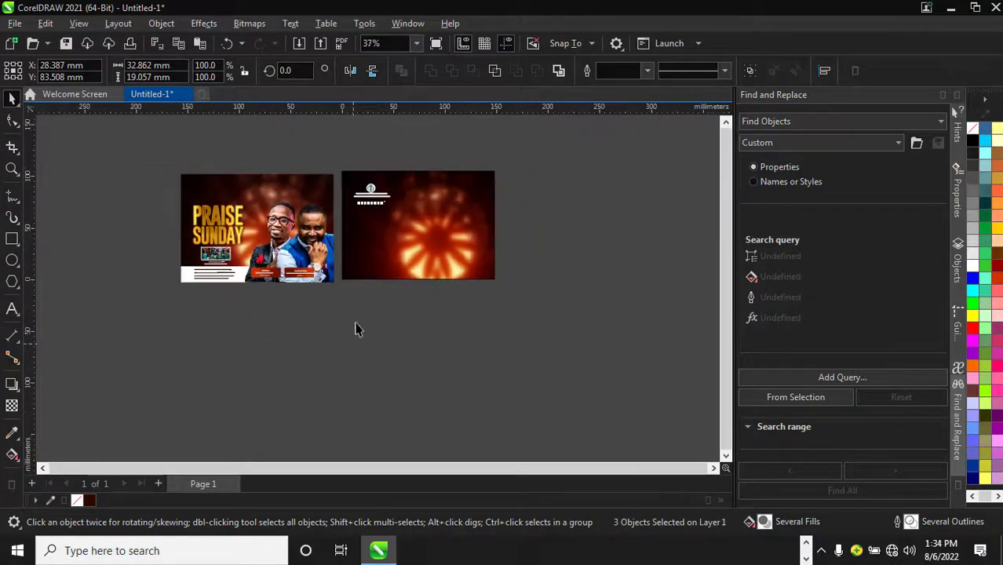
{"action": "left_click", "coordinate": [355, 327]}
{"action": "scroll", "coordinate": [370, 215], "scroll_direction": "up", "scroll_amount": 2}
{"action": "scroll", "coordinate": [371, 202], "scroll_direction": "down", "scroll_amount": 1}
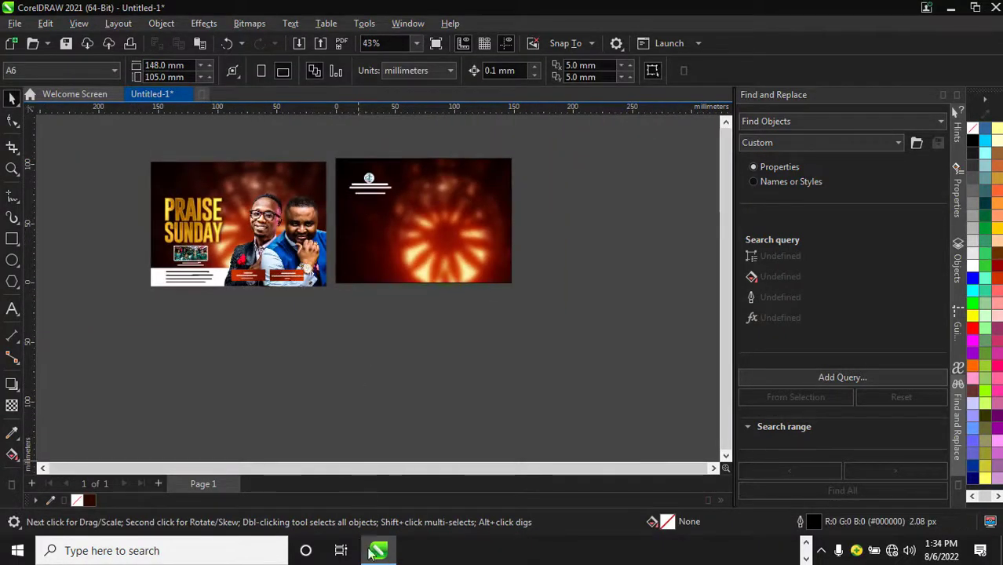
Step: Switch to the praise folder in File Explorer and import both portraits, IMG-20220604-WA0010JJJ and PSK_9464, into the CorelDRAW document
{"action": "left_click", "coordinate": [806, 556]}
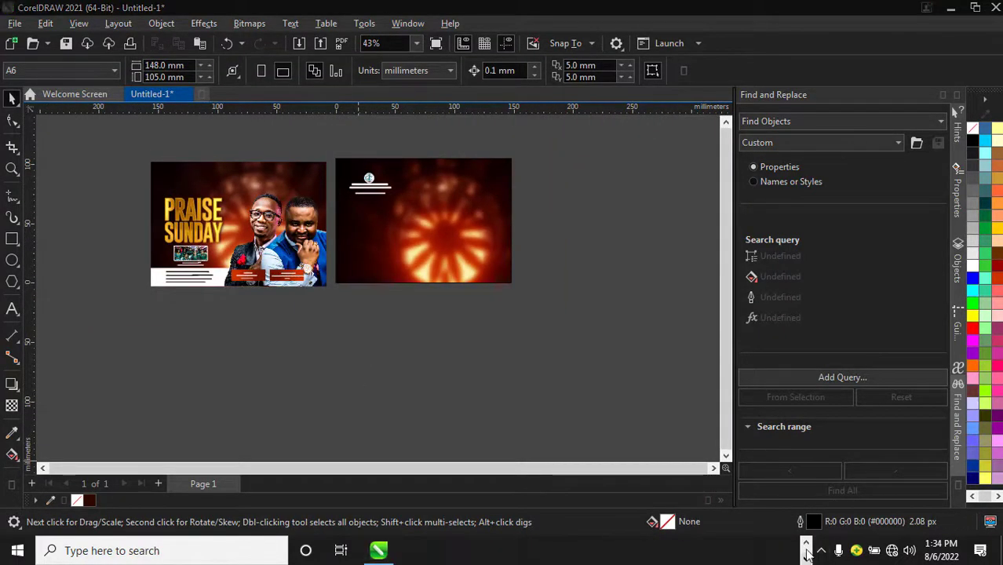
{"action": "left_click", "coordinate": [806, 550]}
{"action": "mouse_move", "coordinate": [452, 555]}
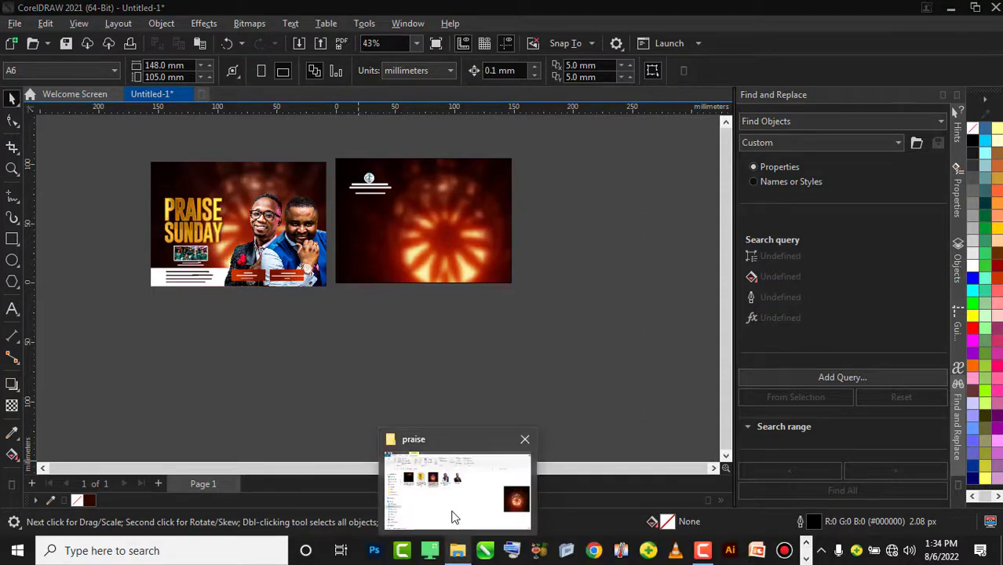
{"action": "left_click", "coordinate": [453, 506]}
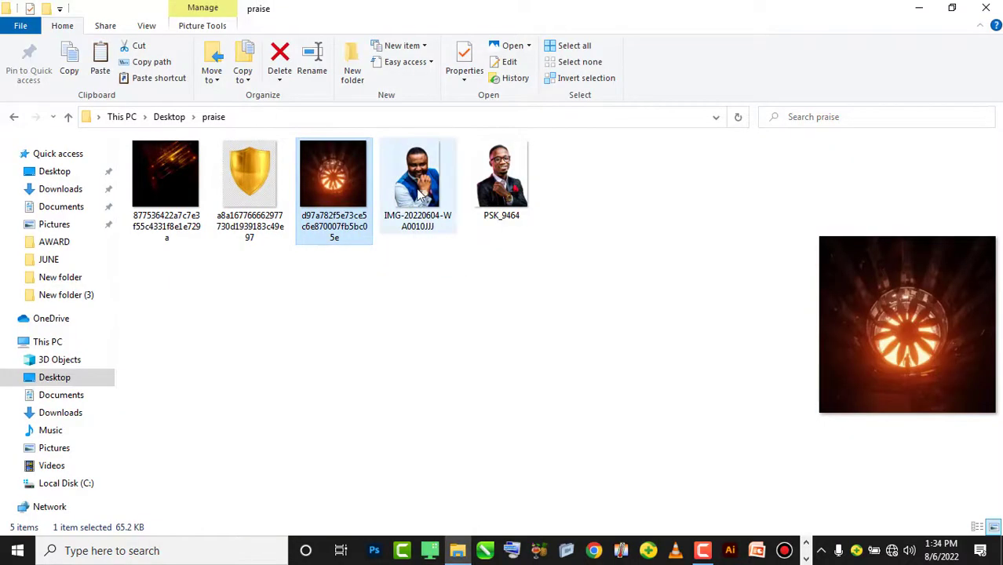
{"action": "left_click", "coordinate": [421, 195]}
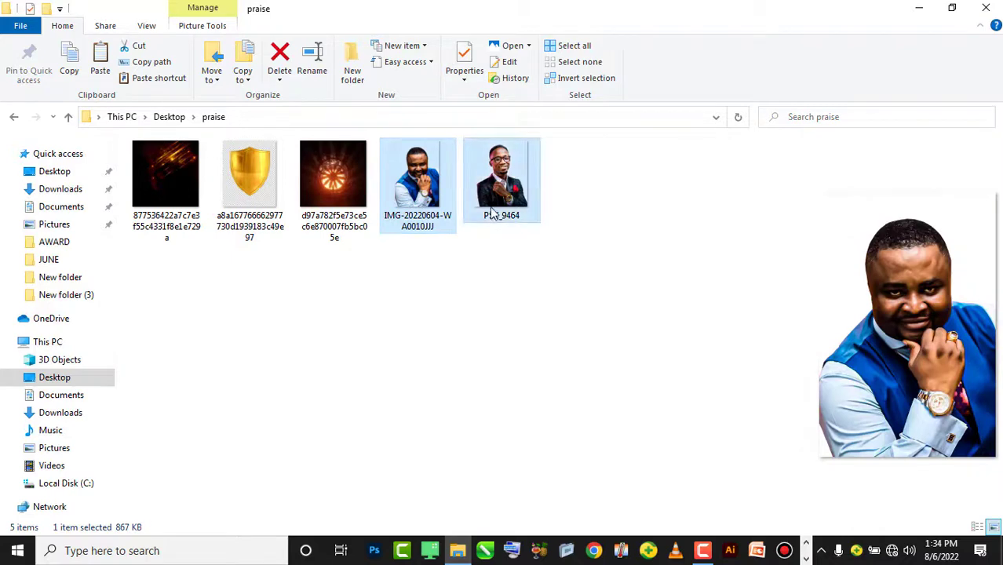
{"action": "left_click", "coordinate": [492, 213], "text": "ctrl"}
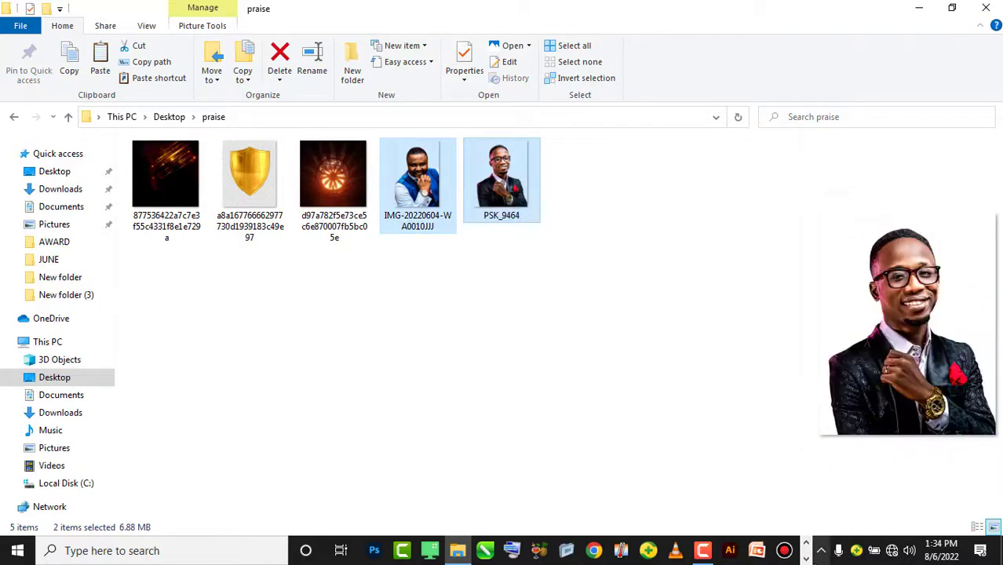
{"action": "left_click", "coordinate": [806, 559]}
{"action": "left_click_drag", "start_coordinate": [502, 226], "coordinate": [537, 397]}
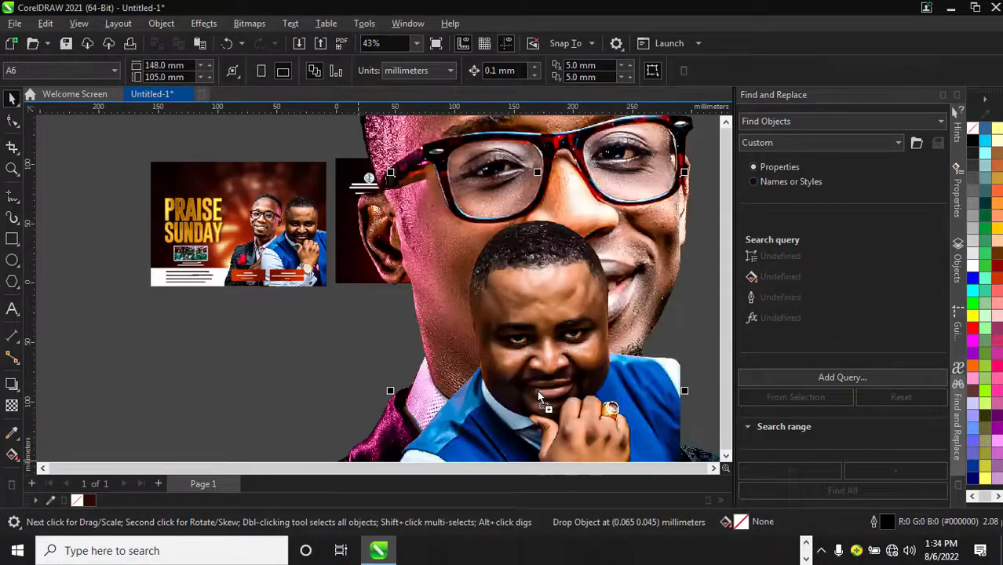
Step: Separate the two imported portraits and place them on the empty canvas to the left of the flyers
{"action": "scroll", "coordinate": [465, 199], "scroll_direction": "down", "scroll_amount": 3}
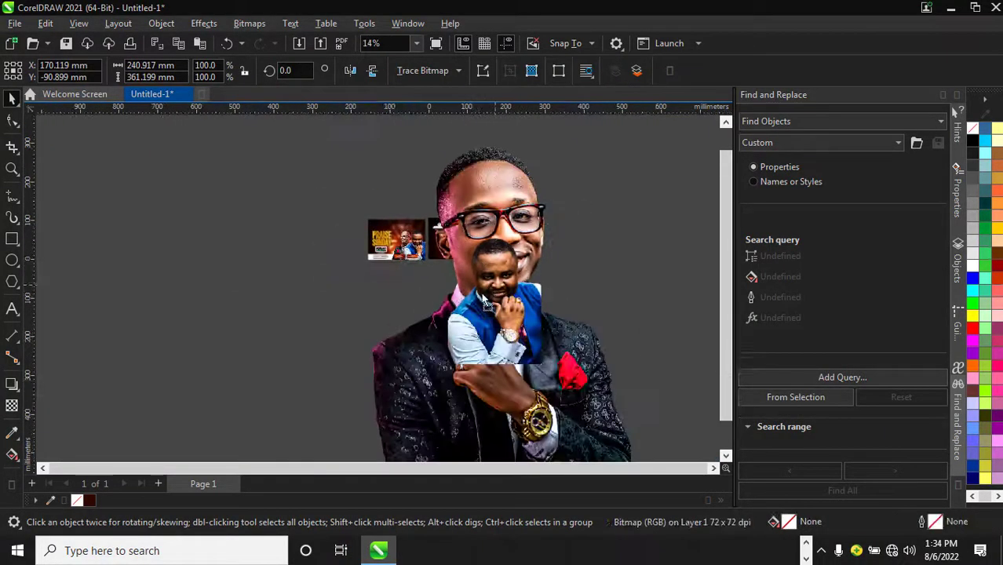
{"action": "left_click_drag", "start_coordinate": [487, 306], "coordinate": [313, 329]}
{"action": "scroll", "coordinate": [511, 241], "scroll_direction": "down", "scroll_amount": 2}
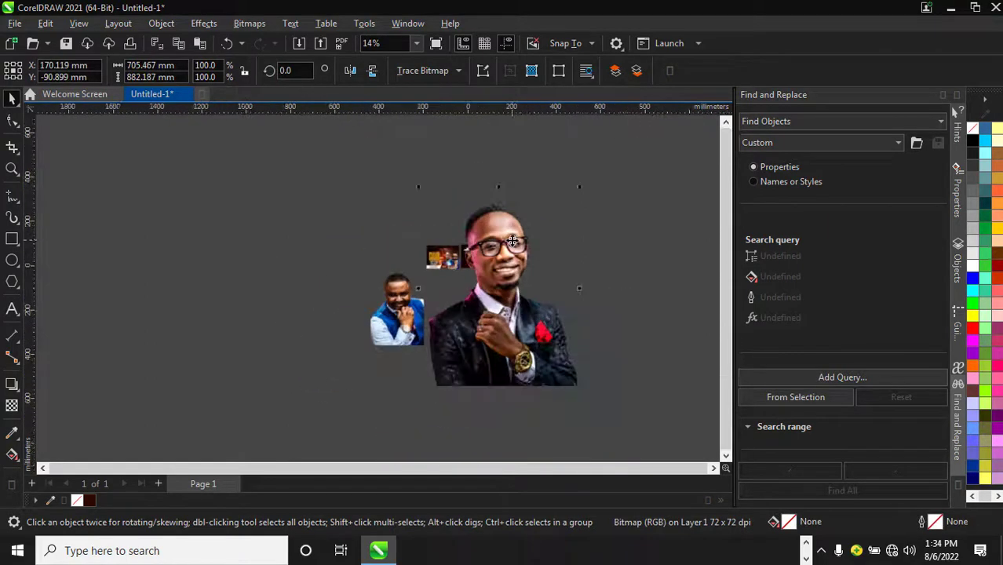
{"action": "left_click_drag", "start_coordinate": [511, 241], "coordinate": [346, 321]}
{"action": "scroll", "coordinate": [346, 321], "scroll_direction": "up", "scroll_amount": 1}
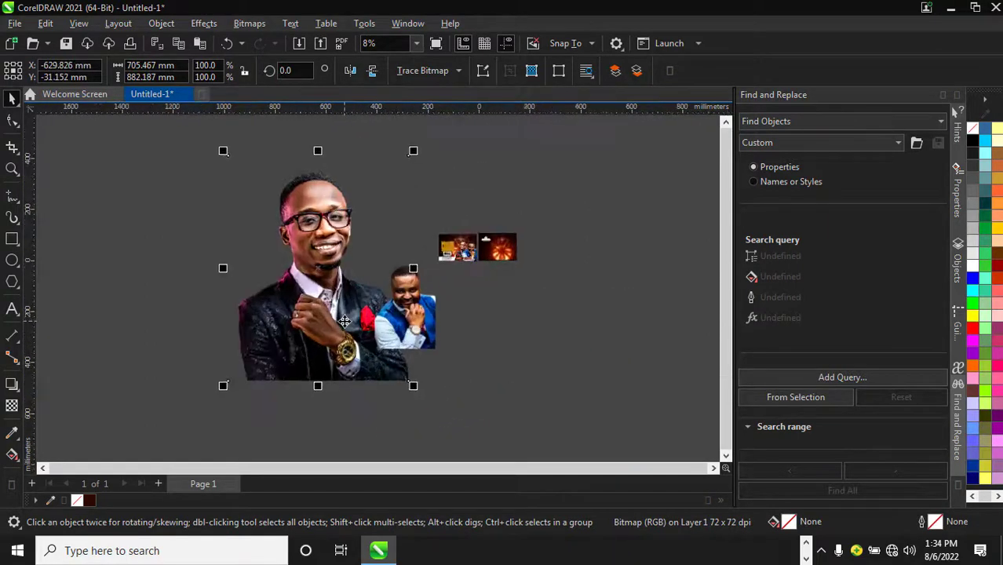
Step: Scale the portrait with glasses down to about 203 × 254 mm and place it beside the blue-vest portrait
{"action": "left_click_drag", "start_coordinate": [413, 155], "coordinate": [325, 282]}
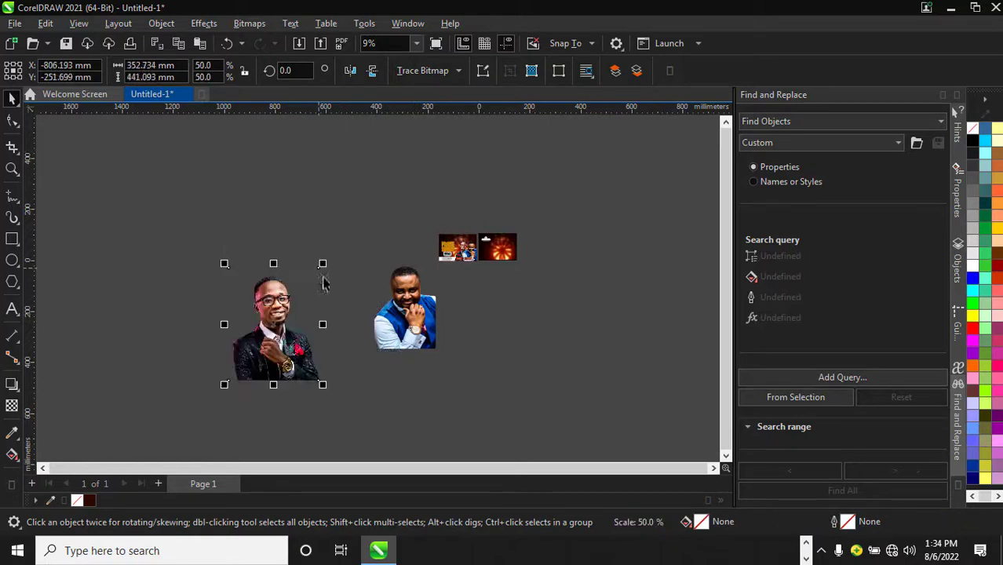
{"action": "left_click_drag", "start_coordinate": [291, 350], "coordinate": [353, 325]}
{"action": "scroll", "coordinate": [431, 316], "scroll_direction": "up", "scroll_amount": 2}
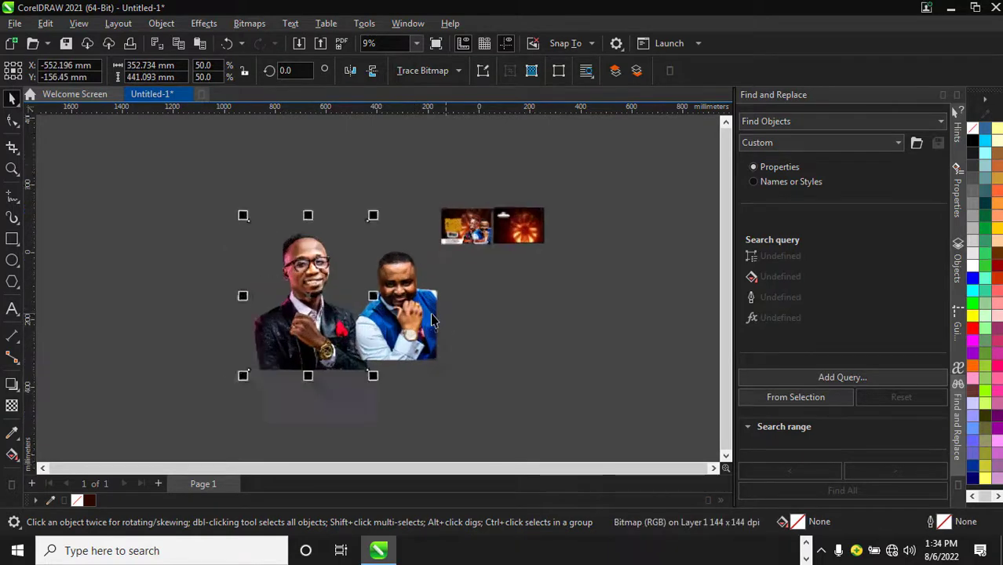
{"action": "left_click_drag", "start_coordinate": [326, 150], "coordinate": [234, 263]}
{"action": "left_click_drag", "start_coordinate": [229, 328], "coordinate": [292, 284]}
{"action": "scroll", "coordinate": [292, 285], "scroll_direction": "up", "scroll_amount": 1}
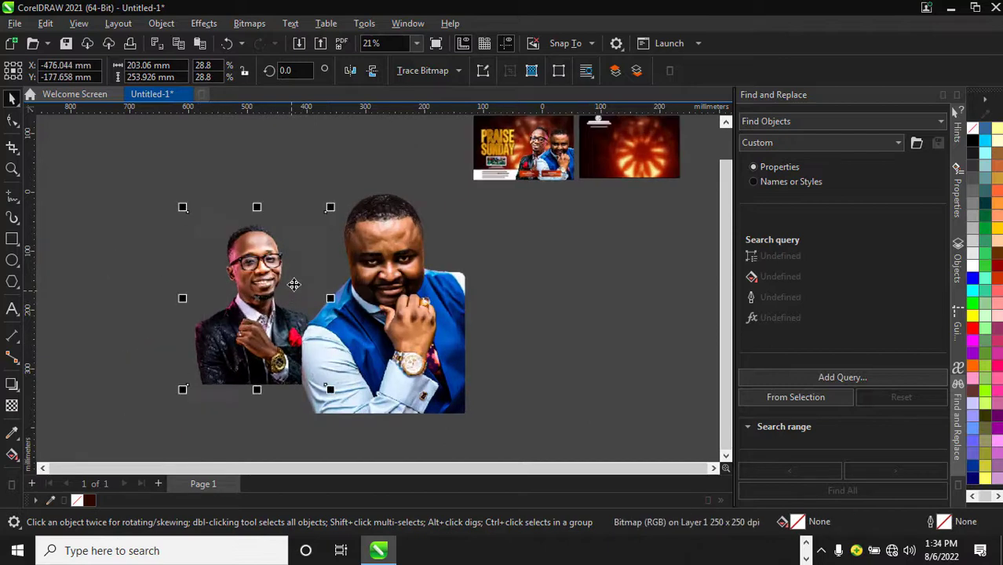
Step: Scale the blue-vest portrait down to about 171 × 257 mm and bring the two portraits close together side by side
{"action": "left_click_drag", "start_coordinate": [366, 348], "coordinate": [369, 322]}
{"action": "scroll", "coordinate": [369, 321], "scroll_direction": "down", "scroll_amount": 2}
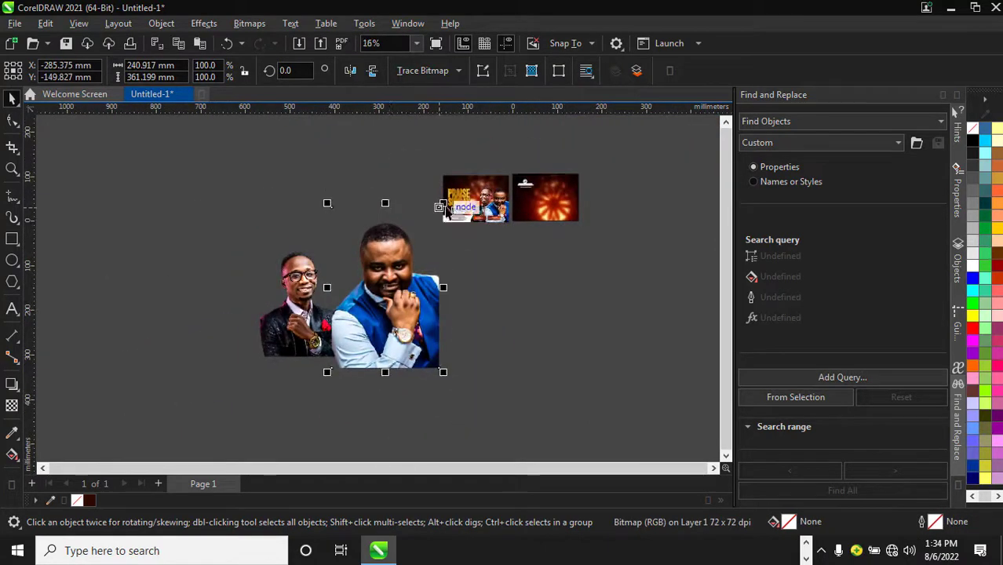
{"action": "left_click_drag", "start_coordinate": [436, 207], "coordinate": [412, 250]}
{"action": "scroll", "coordinate": [388, 260], "scroll_direction": "up", "scroll_amount": 1}
{"action": "left_click_drag", "start_coordinate": [379, 340], "coordinate": [387, 312]}
{"action": "left_click_drag", "start_coordinate": [292, 364], "coordinate": [280, 356]}
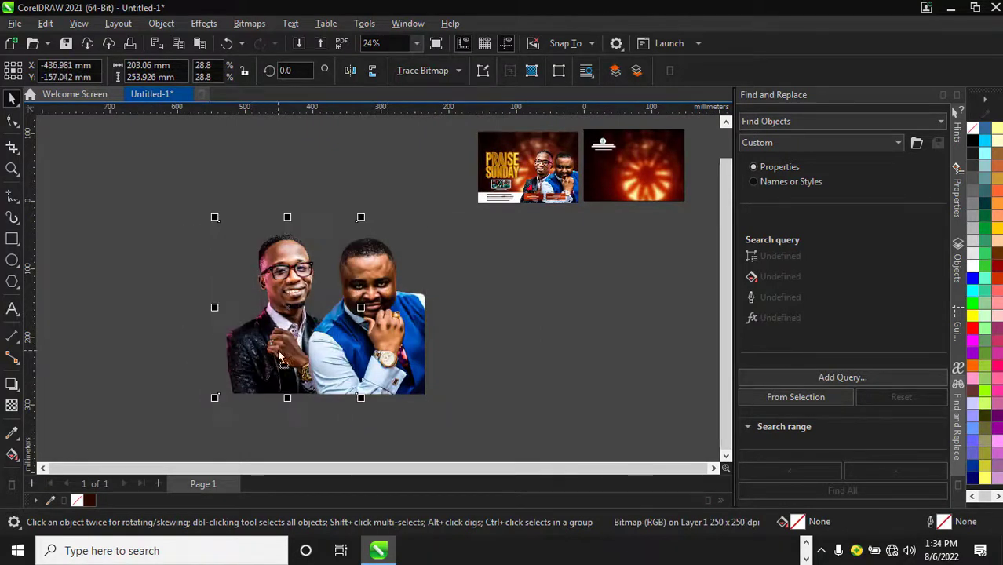
Step: Mirror the portrait with glasses horizontally, shift it partly behind the blue-vest portrait and enlarge it to about 212 × 265 mm
{"action": "left_click", "coordinate": [350, 72]}
{"action": "left_click_drag", "start_coordinate": [281, 291], "coordinate": [294, 303]}
{"action": "scroll", "coordinate": [292, 303], "scroll_direction": "up", "scroll_amount": 1}
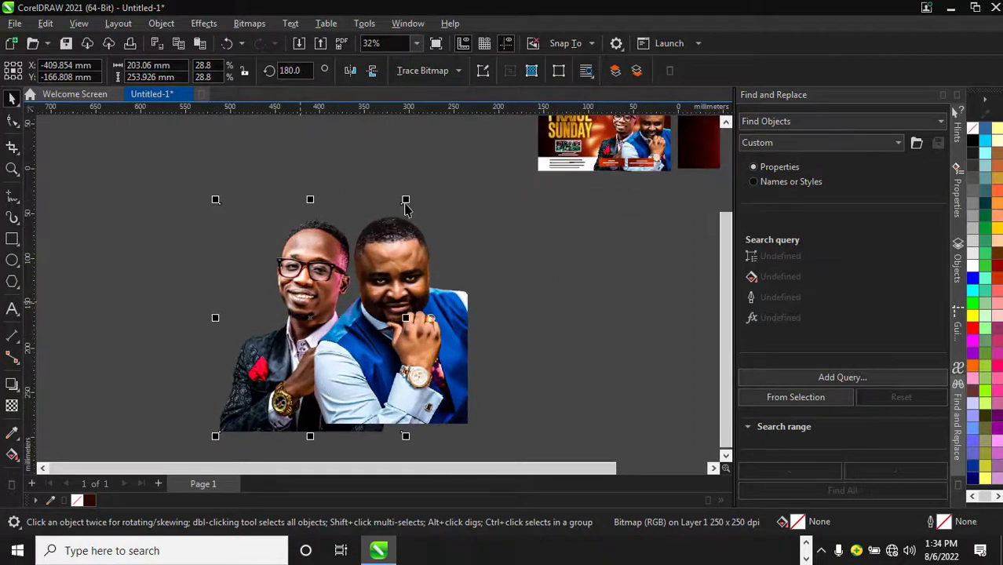
{"action": "left_click_drag", "start_coordinate": [405, 203], "coordinate": [411, 190]}
{"action": "scroll", "coordinate": [324, 290], "scroll_direction": "up", "scroll_amount": 1}
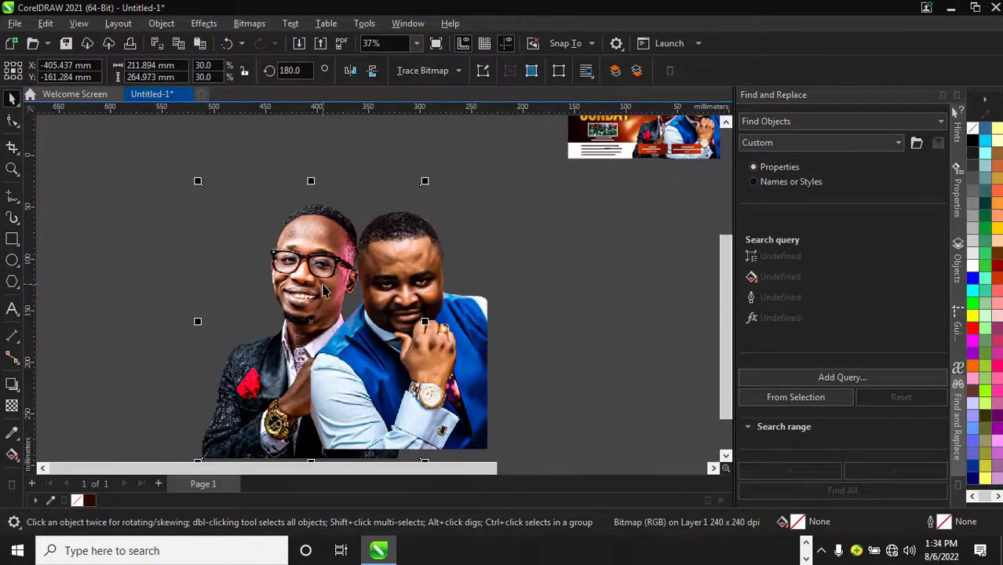
{"action": "scroll", "coordinate": [325, 259], "scroll_direction": "up", "scroll_amount": 1}
{"action": "scroll", "coordinate": [322, 314], "scroll_direction": "down", "scroll_amount": 3}
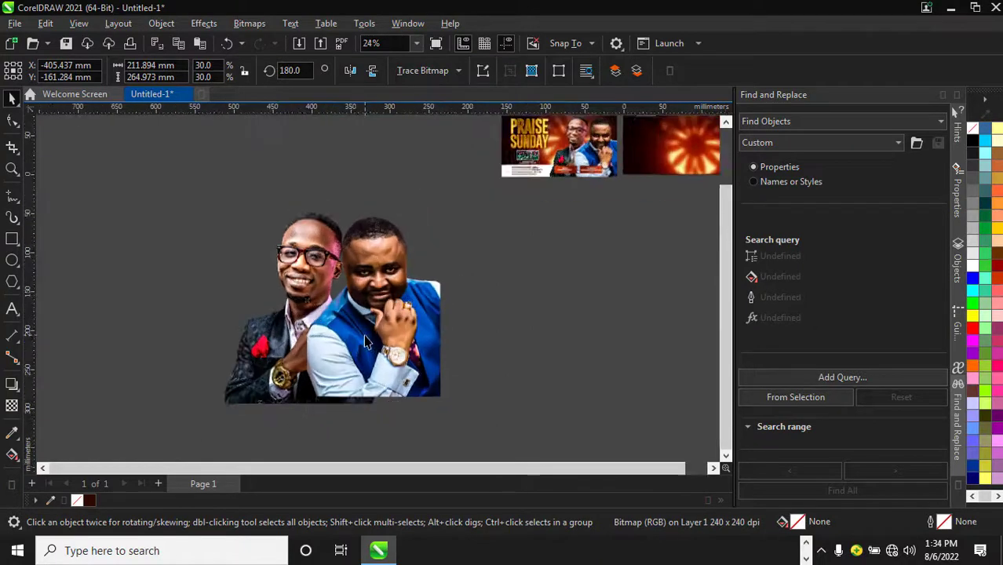
Step: Move the blue-vest portrait slightly down and to the right, and enlarge it to about 176 × 264 mm
{"action": "scroll", "coordinate": [397, 349], "scroll_direction": "up", "scroll_amount": 1}
{"action": "left_click", "coordinate": [444, 376]}
{"action": "left_click", "coordinate": [433, 377]}
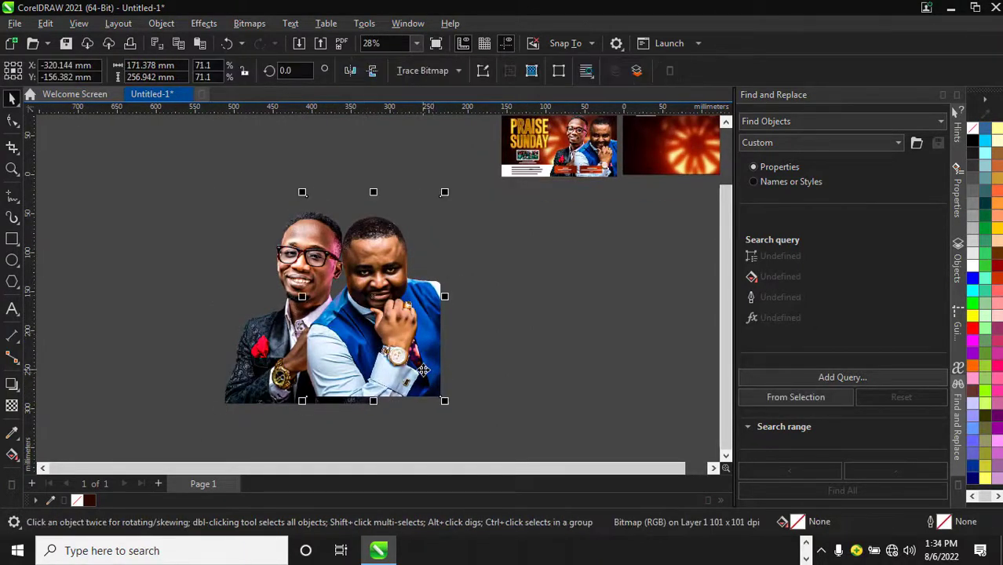
{"action": "left_click", "coordinate": [424, 375], "text": "alt"}
{"action": "left_click_drag", "start_coordinate": [428, 384], "coordinate": [420, 378]}
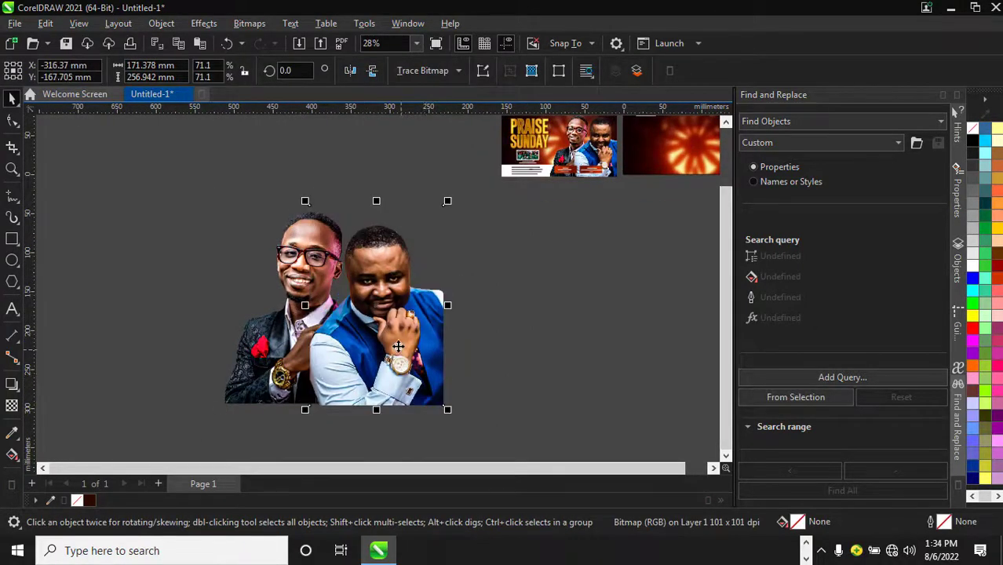
{"action": "scroll", "coordinate": [393, 255], "scroll_direction": "down", "scroll_amount": 1}
{"action": "scroll", "coordinate": [427, 249], "scroll_direction": "up", "scroll_amount": 1}
{"action": "mouse_move", "coordinate": [453, 241]}
{"action": "left_mouse_down"}
{"action": "mouse_move", "coordinate": [471, 242]}
{"action": "mouse_move", "coordinate": [452, 239]}
{"action": "left_mouse_up"}
{"action": "scroll", "coordinate": [403, 249], "scroll_direction": "down", "scroll_amount": 1}
{"action": "scroll", "coordinate": [403, 250], "scroll_direction": "down", "scroll_amount": 1}
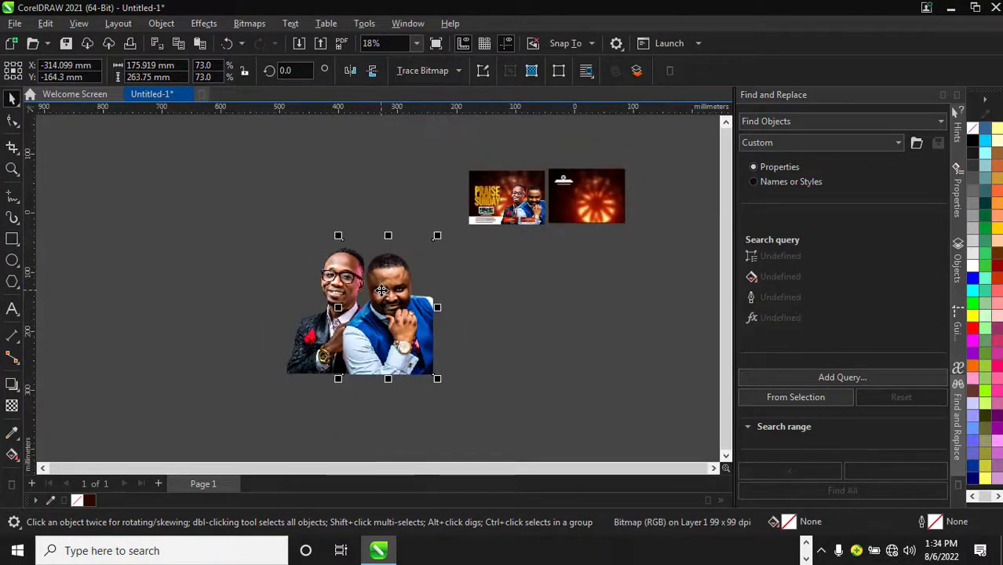
Step: Fine-tune the blue-vest portrait's position, moving it slightly to the right and level with the other portrait's lower edge
{"action": "scroll", "coordinate": [378, 337], "scroll_direction": "up", "scroll_amount": 1}
{"action": "mouse_move", "coordinate": [378, 338]}
{"action": "left_mouse_down"}
{"action": "mouse_move", "coordinate": [390, 346]}
{"action": "mouse_move", "coordinate": [390, 326]}
{"action": "mouse_move", "coordinate": [387, 345]}
{"action": "left_mouse_up"}
{"action": "scroll", "coordinate": [385, 332], "scroll_direction": "up", "scroll_amount": 1}
{"action": "left_click_drag", "start_coordinate": [386, 335], "coordinate": [385, 334]}
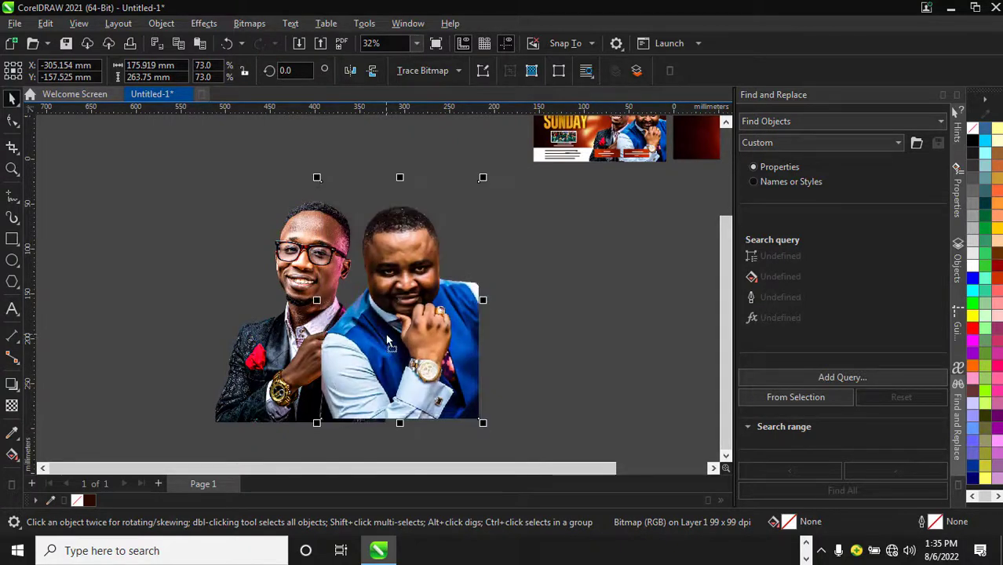
{"action": "scroll", "coordinate": [382, 333], "scroll_direction": "down", "scroll_amount": 1}
{"action": "scroll", "coordinate": [377, 312], "scroll_direction": "up", "scroll_amount": 1}
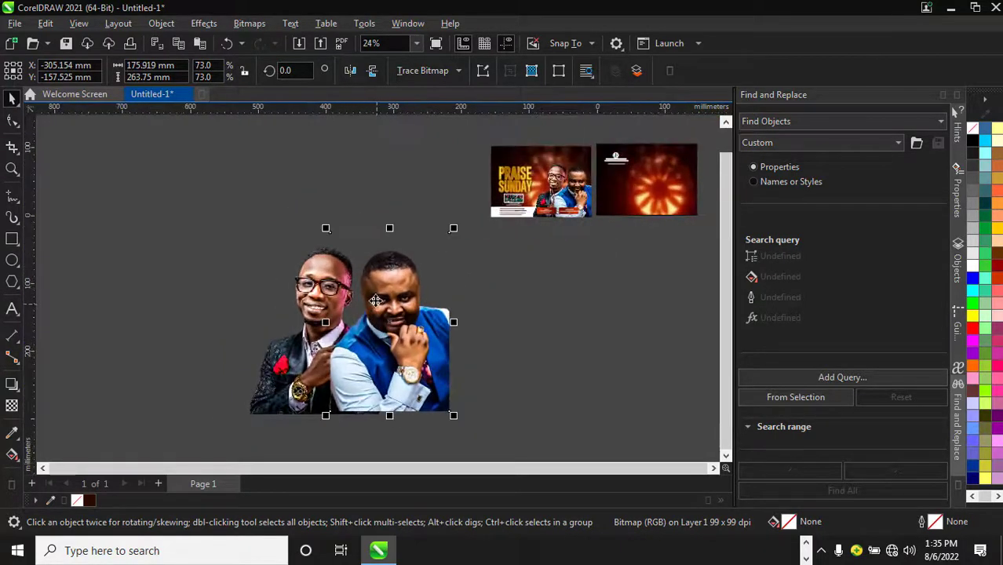
Step: Select both portraits and group them
{"action": "left_click_drag", "start_coordinate": [171, 179], "coordinate": [474, 441]}
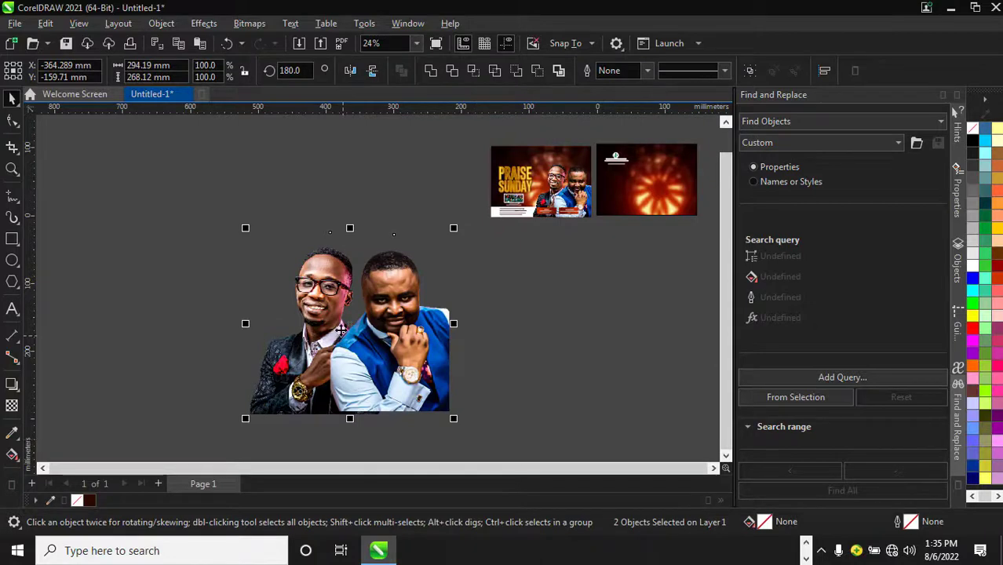
{"action": "scroll", "coordinate": [342, 329], "scroll_direction": "down", "scroll_amount": 1}
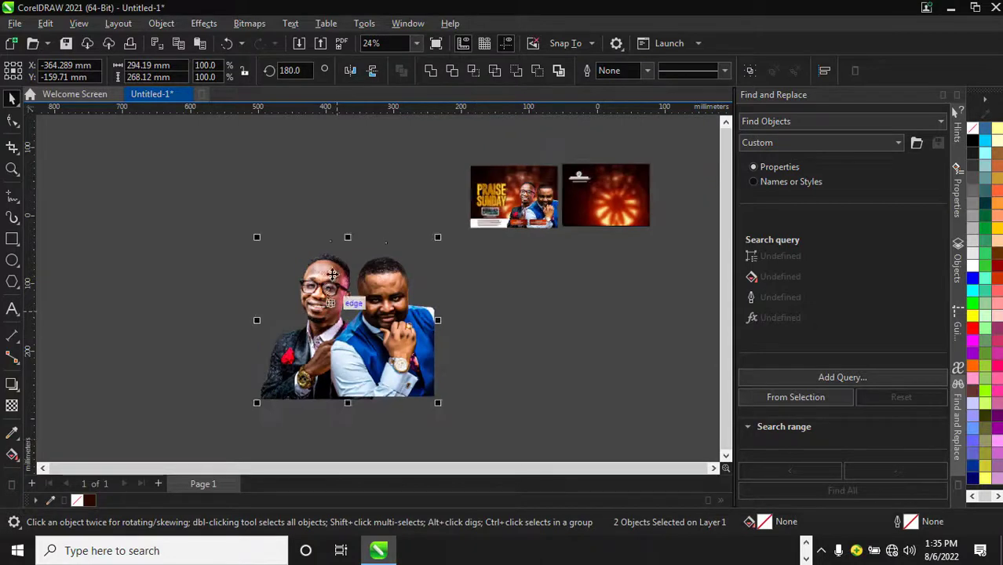
{"action": "left_click", "coordinate": [750, 71]}
Step: Scale the portrait group down to about 144 × 131 mm and place it just below the new flyer
{"action": "left_click_drag", "start_coordinate": [414, 249], "coordinate": [367, 292]}
{"action": "left_click_drag", "start_coordinate": [324, 347], "coordinate": [581, 301]}
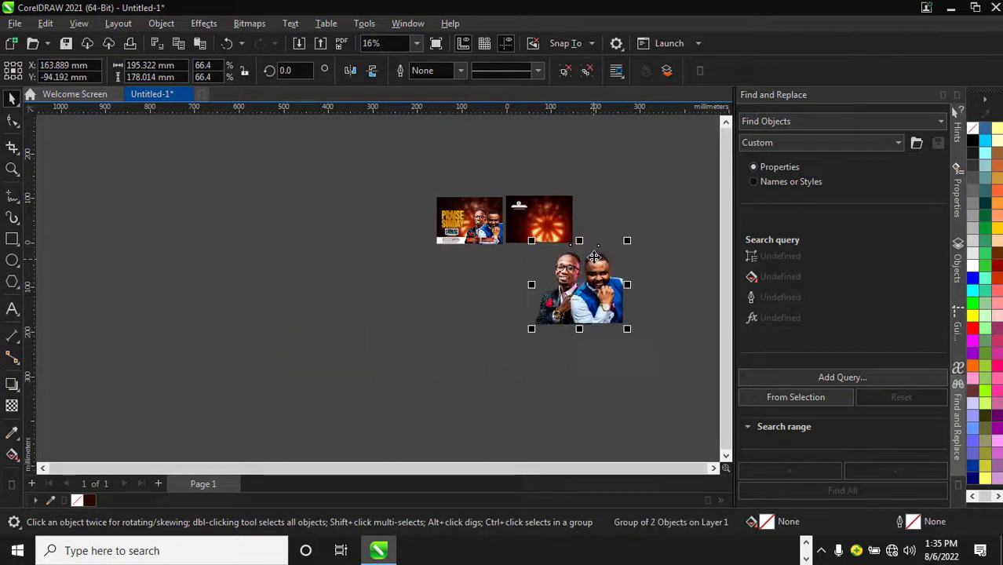
{"action": "scroll", "coordinate": [592, 257], "scroll_direction": "up", "scroll_amount": 2}
{"action": "left_click_drag", "start_coordinate": [650, 379], "coordinate": [611, 343]}
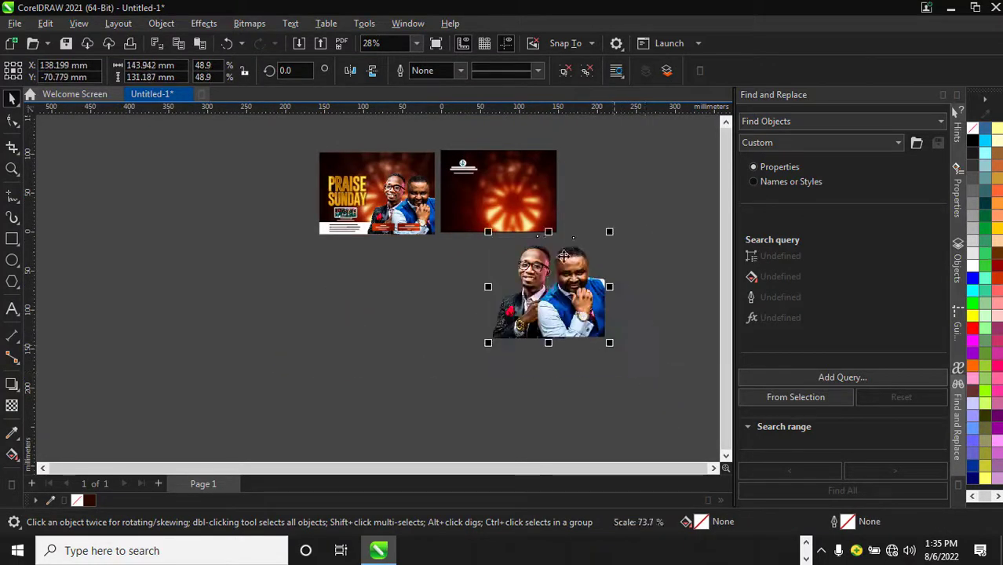
Step: PowerClip the grouped portraits inside the new flyer's background rectangle
{"action": "scroll", "coordinate": [574, 314], "scroll_direction": "up", "scroll_amount": 1}
{"action": "right_click", "coordinate": [559, 322]}
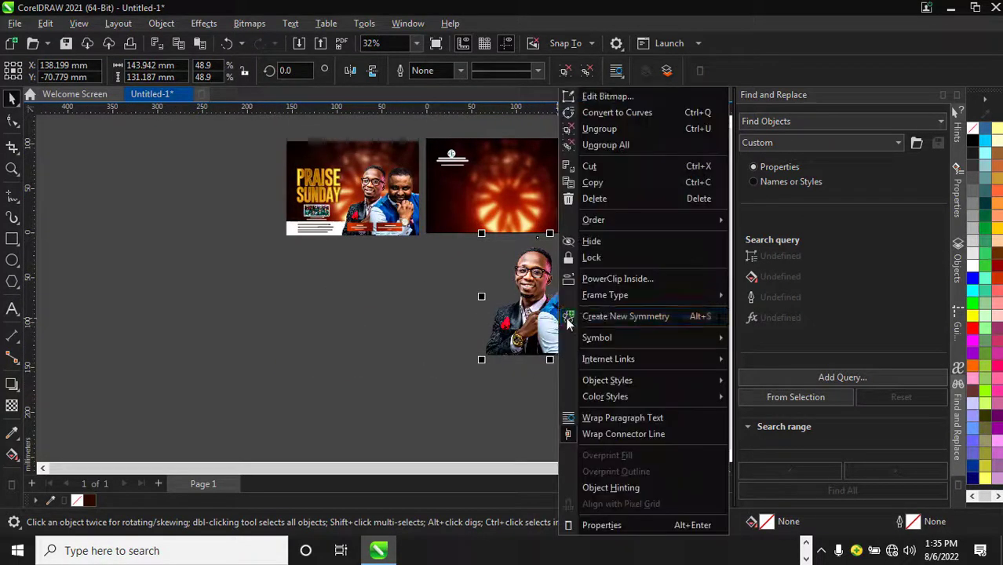
{"action": "left_click", "coordinate": [611, 279]}
{"action": "left_click", "coordinate": [541, 214]}
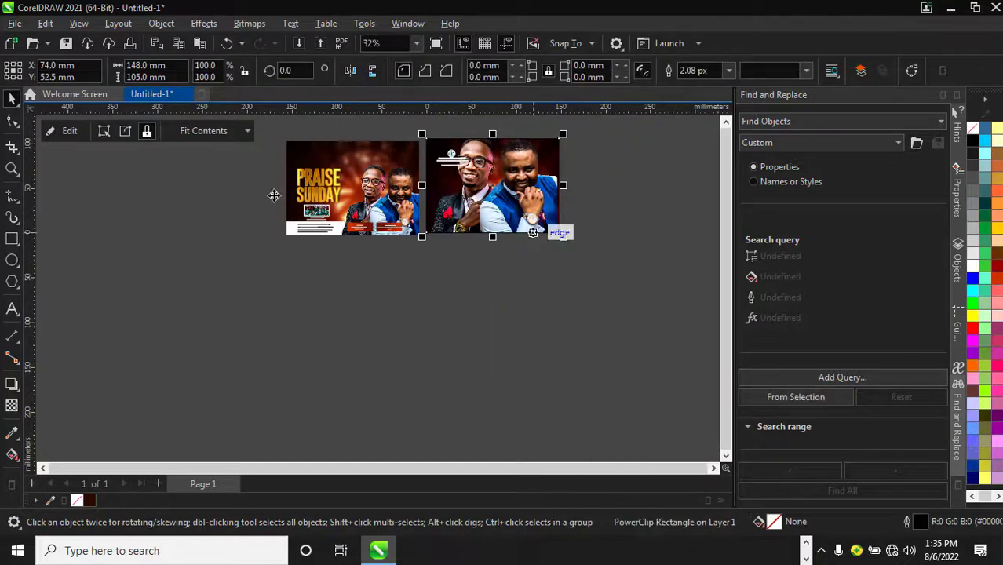
Step: Edit the PowerClip contents, scaling the portrait group to about 104 × 94 mm and moving it to the flyer's lower right
{"action": "left_click", "coordinate": [69, 131]}
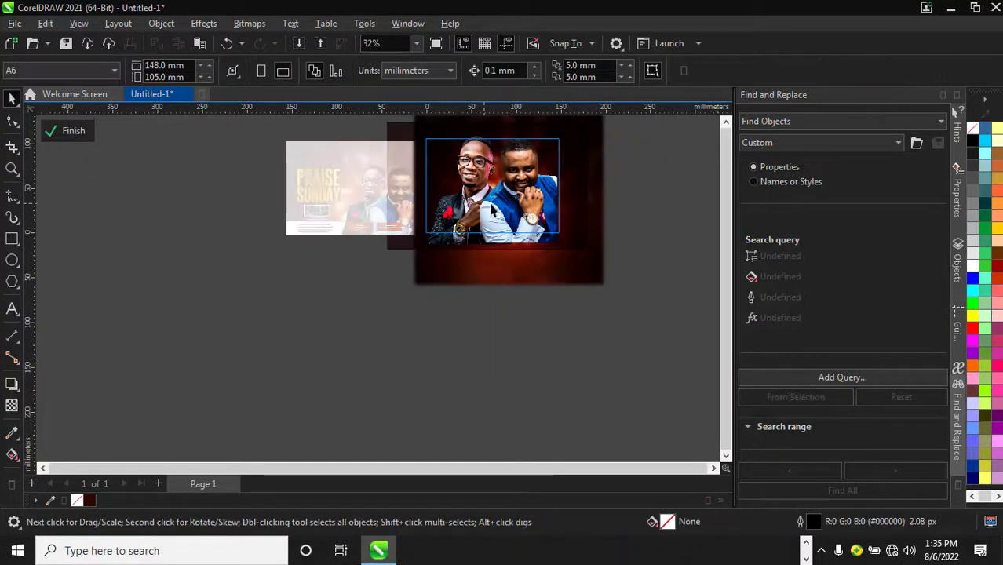
{"action": "left_click", "coordinate": [507, 221]}
{"action": "left_click_drag", "start_coordinate": [562, 125], "coordinate": [523, 161]}
{"action": "left_click_drag", "start_coordinate": [483, 218], "coordinate": [516, 222]}
{"action": "scroll", "coordinate": [533, 209], "scroll_direction": "up", "scroll_amount": 1}
{"action": "scroll", "coordinate": [513, 232], "scroll_direction": "down", "scroll_amount": 1}
{"action": "scroll", "coordinate": [514, 229], "scroll_direction": "up", "scroll_amount": 1}
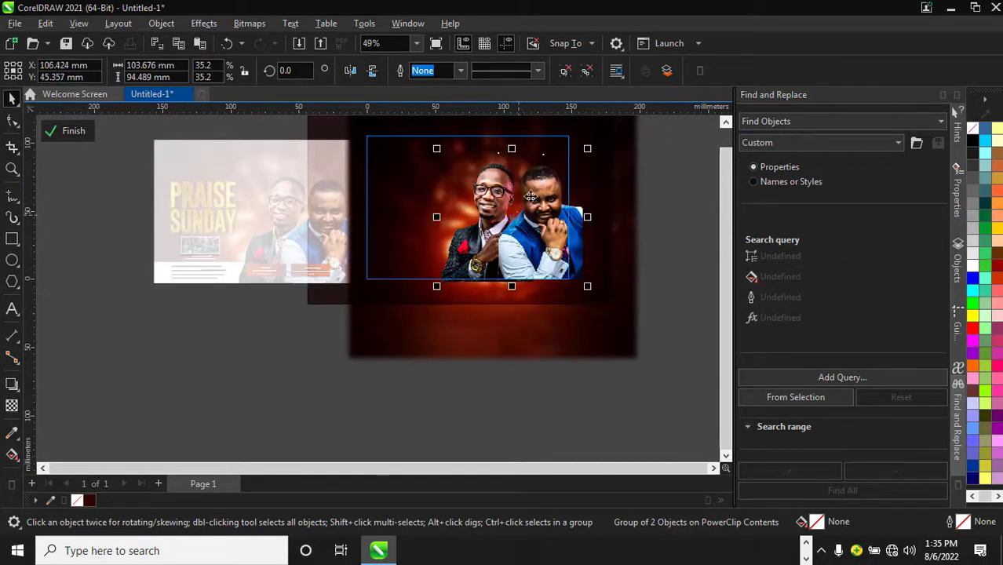
Step: Shift the portrait group slightly to the left within the flyer frame
{"action": "scroll", "coordinate": [516, 224], "scroll_direction": "up", "scroll_amount": 1}
{"action": "scroll", "coordinate": [516, 227], "scroll_direction": "down", "scroll_amount": 1}
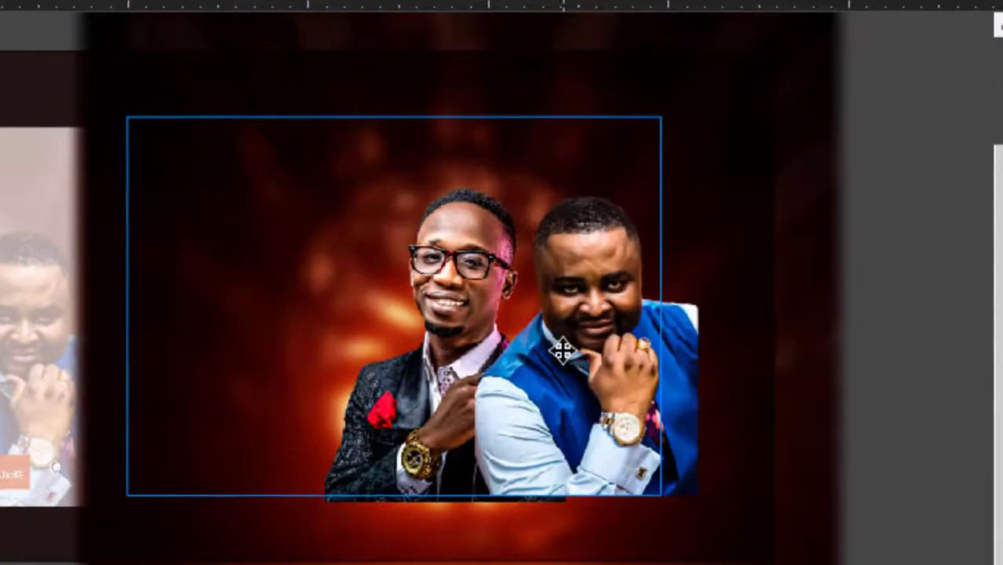
{"action": "left_click_drag", "start_coordinate": [563, 351], "coordinate": [553, 350]}
{"action": "scroll", "coordinate": [552, 353], "scroll_direction": "up", "scroll_amount": 1}
{"action": "left_click", "coordinate": [552, 351]}
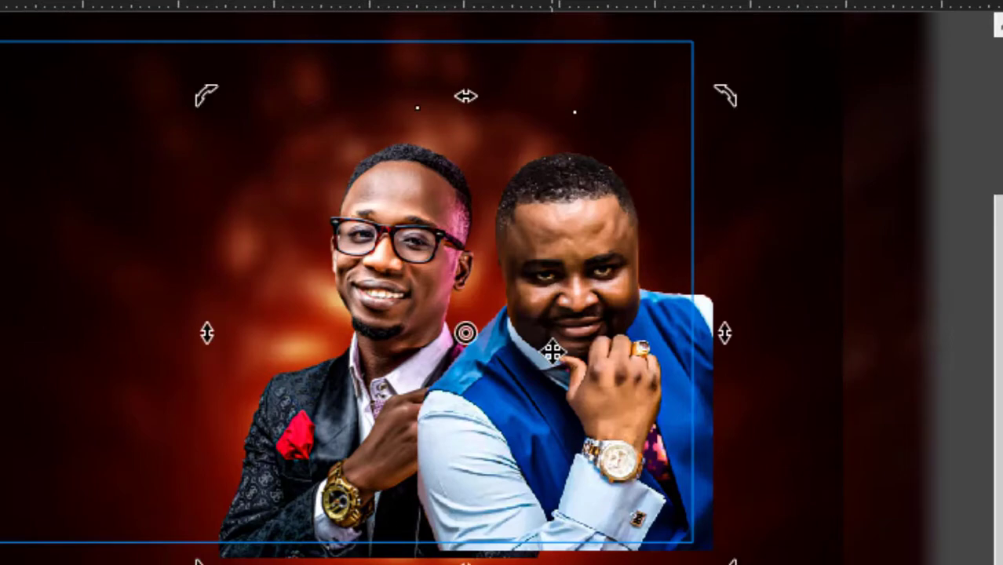
{"action": "scroll", "coordinate": [553, 352], "scroll_direction": "down", "scroll_amount": 2}
{"action": "scroll", "coordinate": [552, 297], "scroll_direction": "up", "scroll_amount": 2}
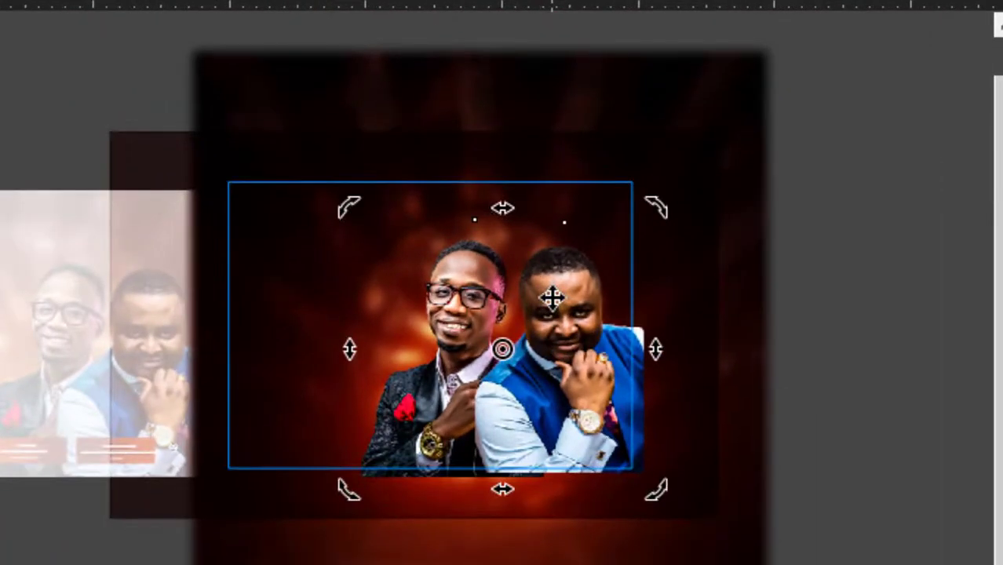
{"action": "scroll", "coordinate": [554, 325], "scroll_direction": "up", "scroll_amount": 1}
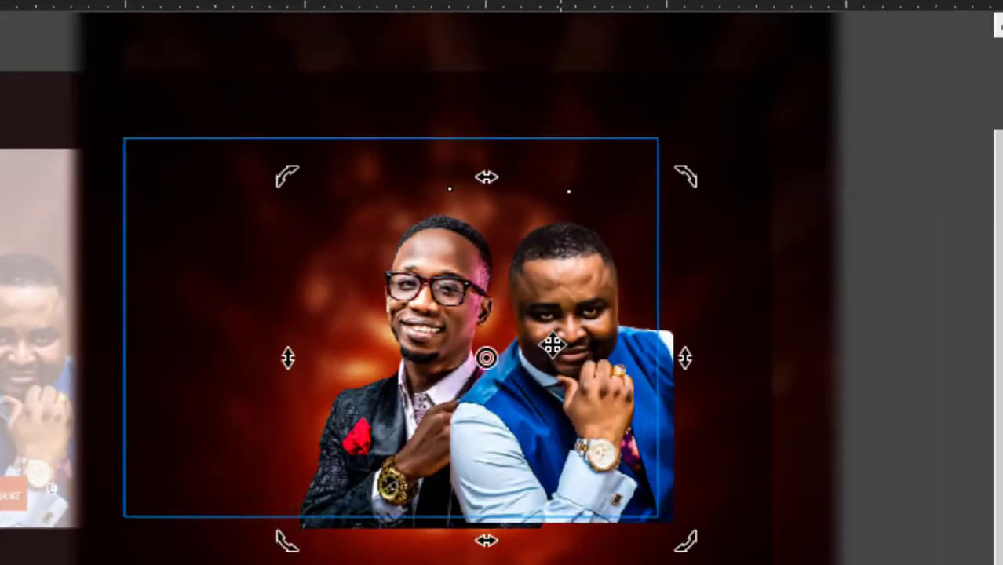
{"action": "scroll", "coordinate": [553, 345], "scroll_direction": "down", "scroll_amount": 2}
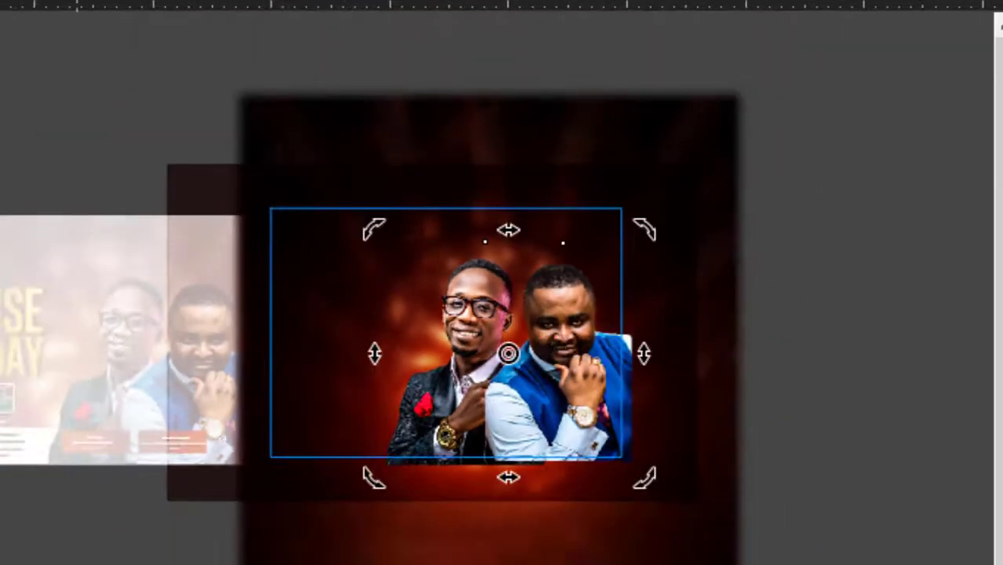
Step: Draw a white rectangle without outline, about 246 × 40 mm, across the lower part of the flyer frame
{"action": "key", "text": "F6"}
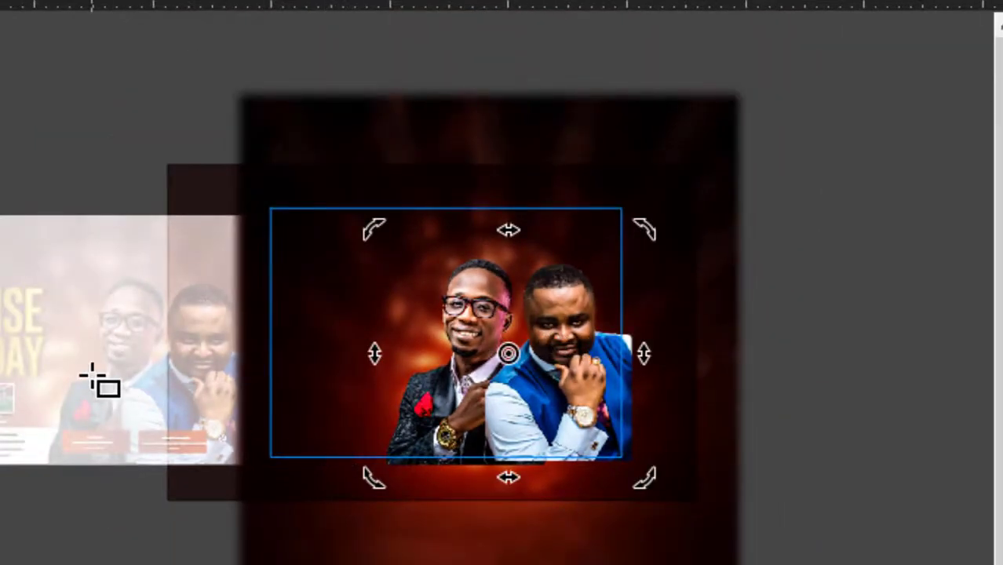
{"action": "left_click_drag", "start_coordinate": [92, 376], "coordinate": [673, 468]}
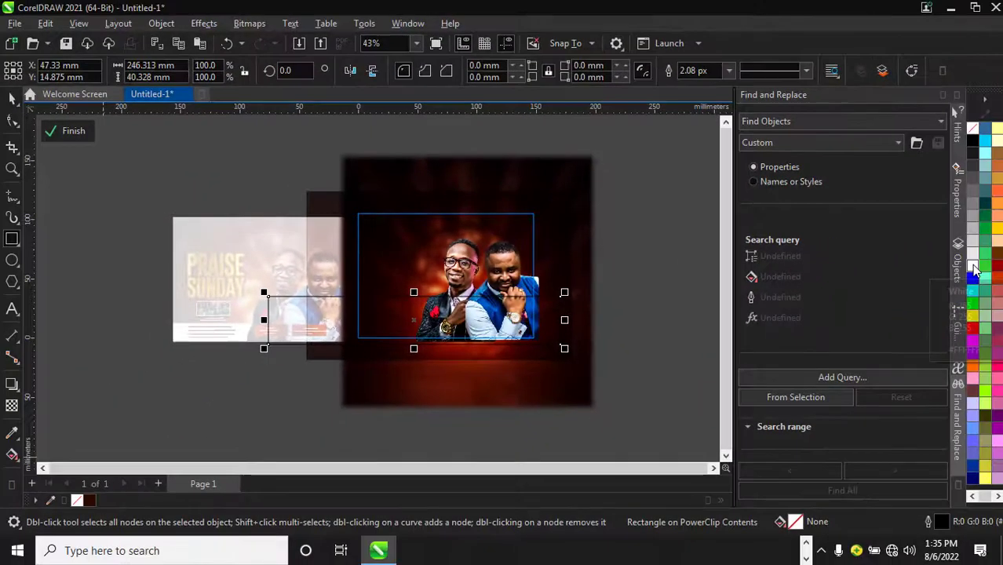
{"action": "left_click", "coordinate": [972, 266]}
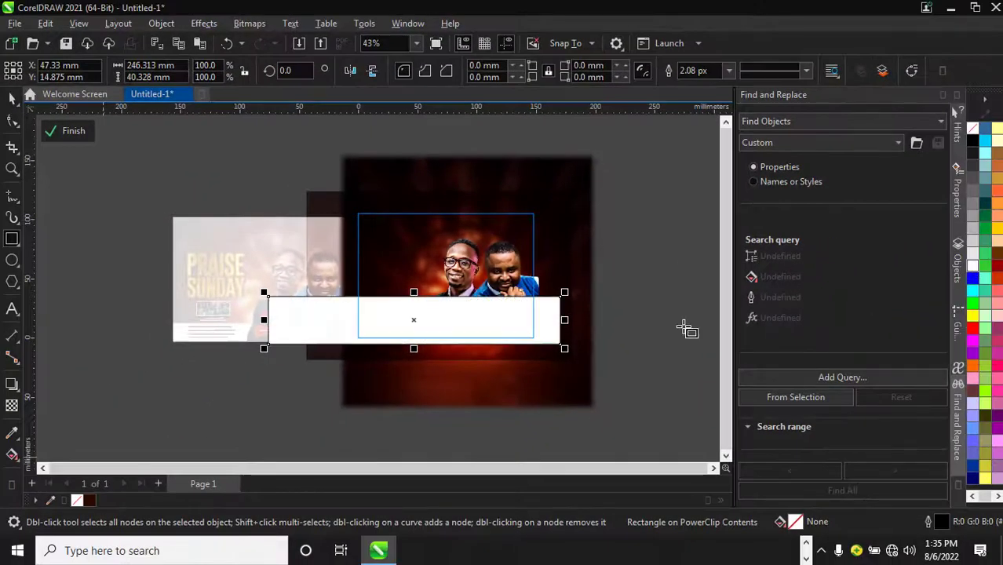
{"action": "right_click", "coordinate": [79, 501]}
{"action": "left_click", "coordinate": [141, 299]}
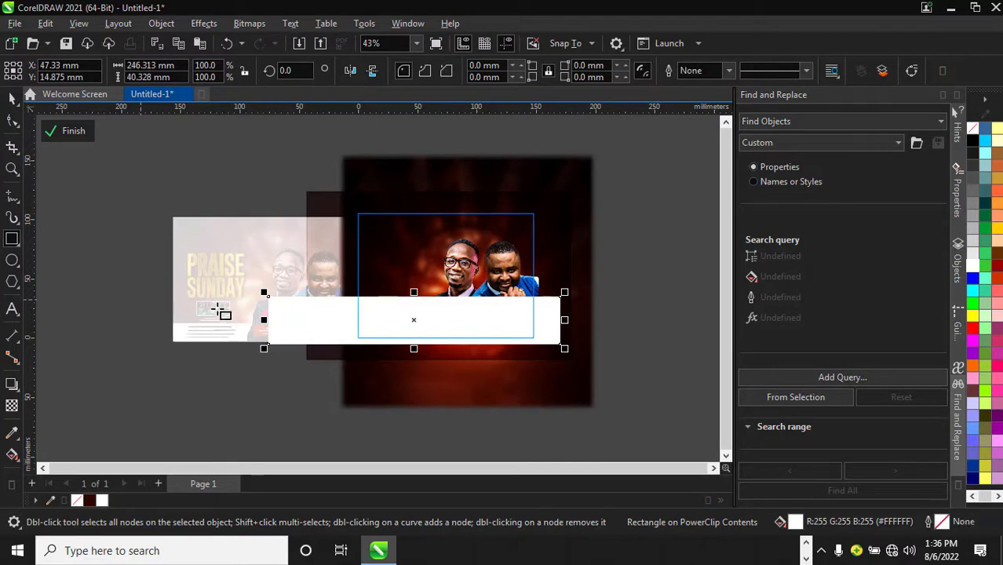
Step: Move the white rectangle down and slightly right, and order it one level back, behind the portraits
{"action": "left_click", "coordinate": [11, 98]}
{"action": "scroll", "coordinate": [506, 345], "scroll_direction": "up", "scroll_amount": 4}
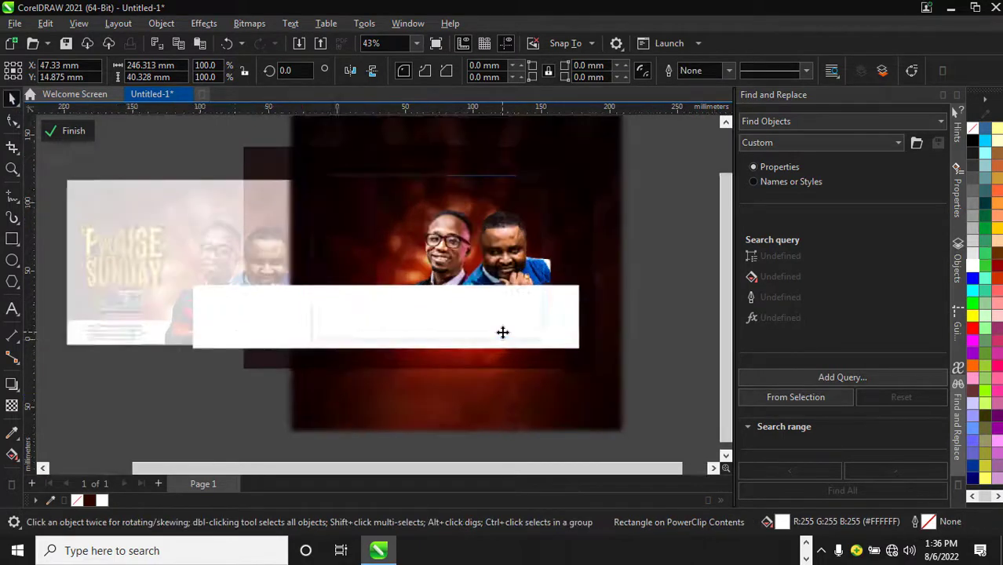
{"action": "left_click_drag", "start_coordinate": [372, 313], "coordinate": [394, 339]}
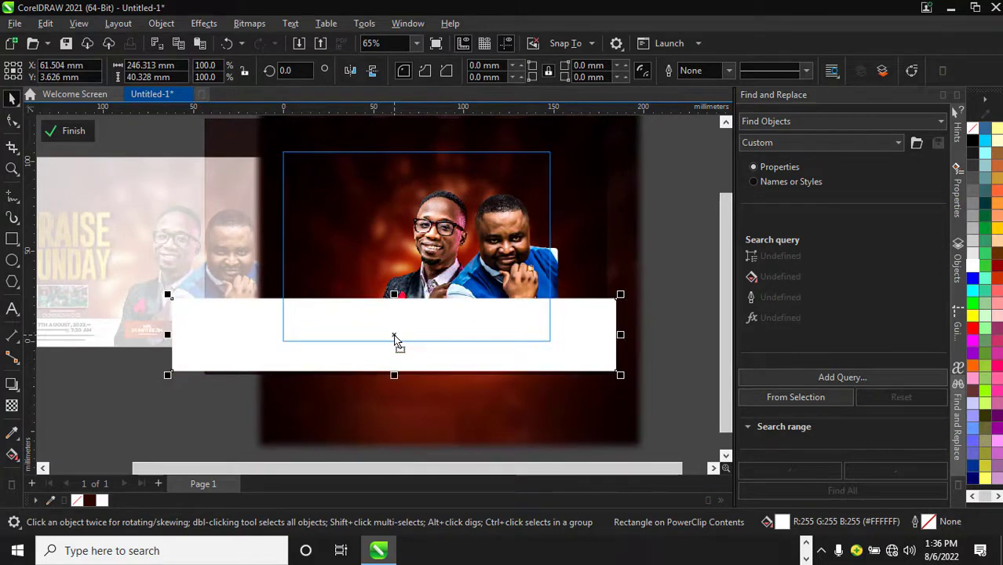
{"action": "key", "text": "ctrl+Page_Down"}
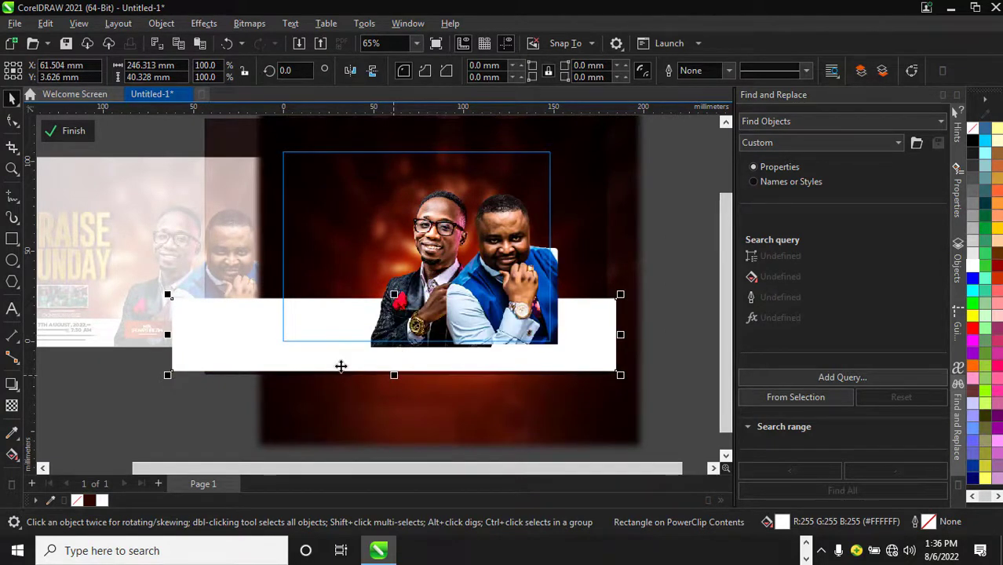
Step: Fine-tune the white strip's vertical position behind the portraits and finish editing the PowerClip contents
{"action": "scroll", "coordinate": [341, 366], "scroll_direction": "up", "scroll_amount": 4}
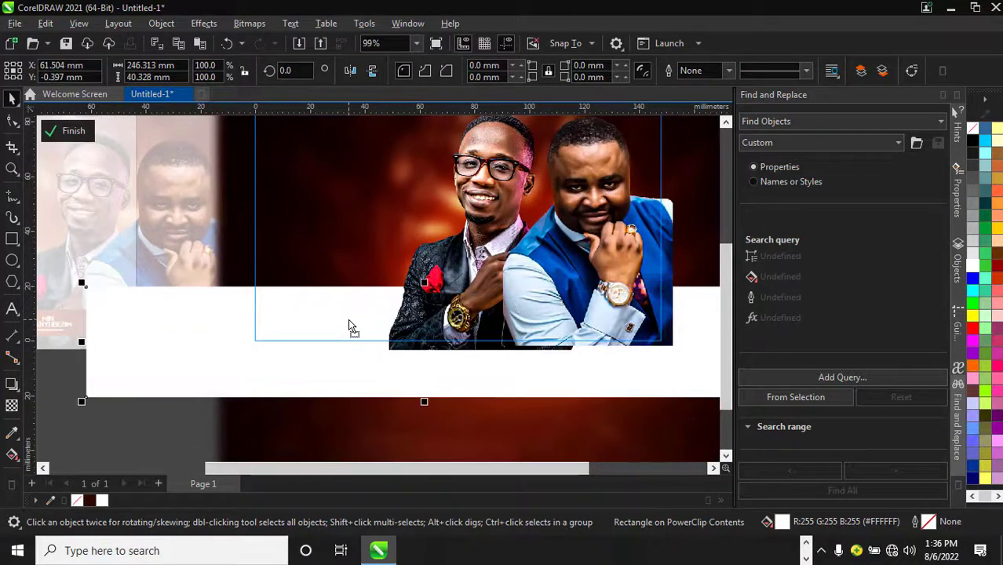
{"action": "scroll", "coordinate": [348, 306], "scroll_direction": "down", "scroll_amount": 5}
{"action": "scroll", "coordinate": [348, 305], "scroll_direction": "down", "scroll_amount": 2}
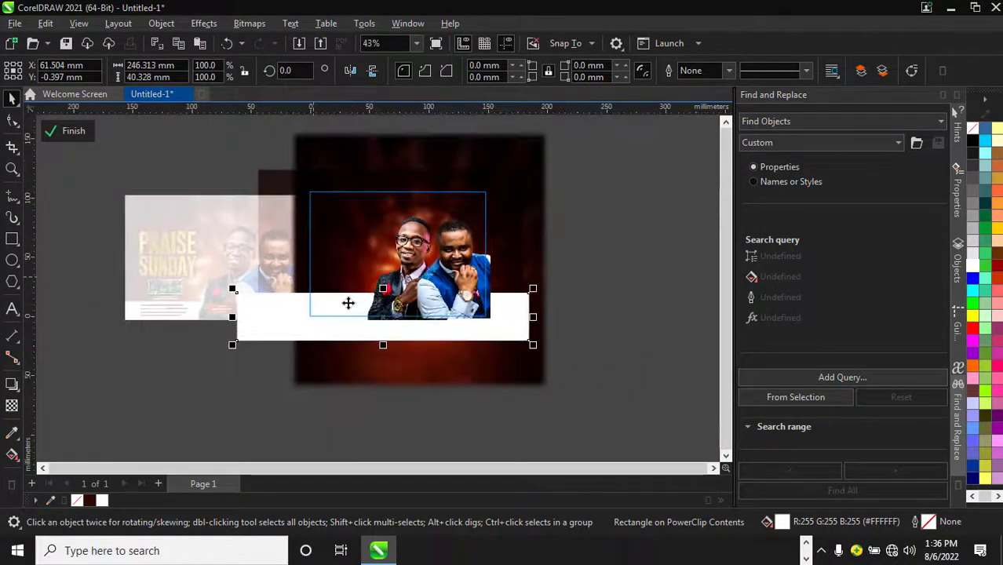
{"action": "scroll", "coordinate": [347, 303], "scroll_direction": "up", "scroll_amount": 2}
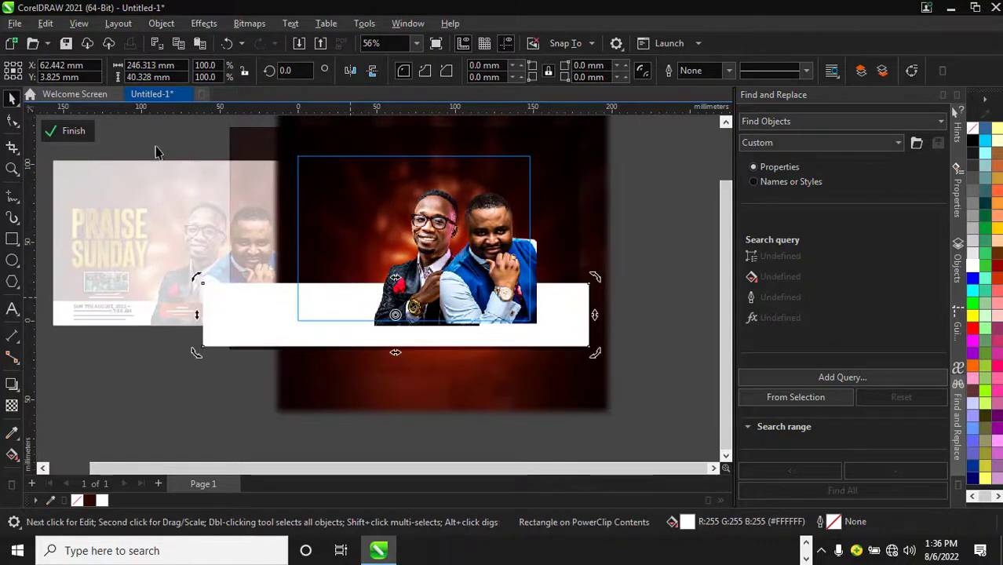
{"action": "left_click", "coordinate": [74, 131]}
{"action": "scroll", "coordinate": [432, 251], "scroll_direction": "down", "scroll_amount": 3}
{"action": "scroll", "coordinate": [432, 252], "scroll_direction": "up", "scroll_amount": 3}
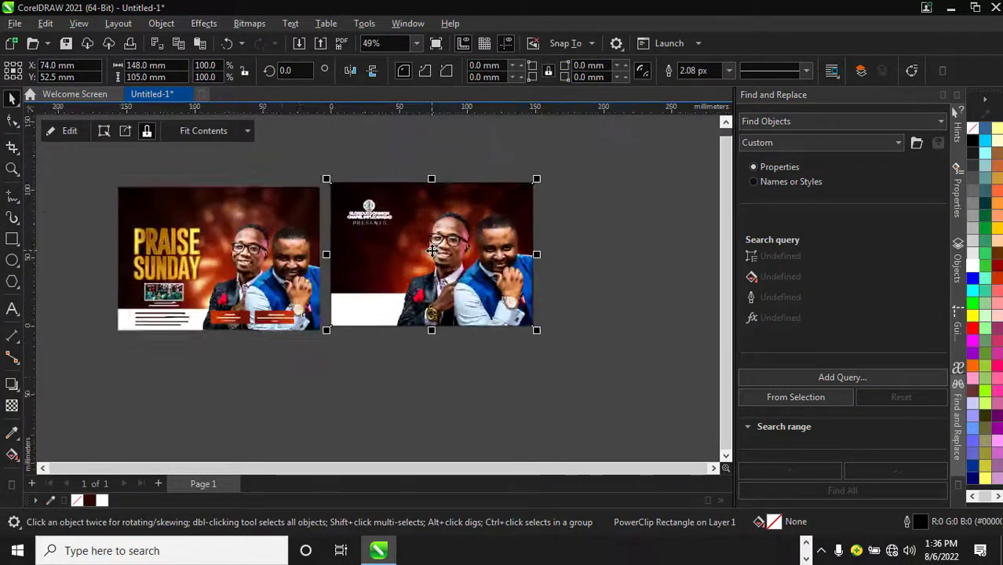
{"action": "scroll", "coordinate": [432, 251], "scroll_direction": "down", "scroll_amount": 2}
{"action": "scroll", "coordinate": [346, 314], "scroll_direction": "up", "scroll_amount": 2}
{"action": "scroll", "coordinate": [306, 351], "scroll_direction": "down", "scroll_amount": 3}
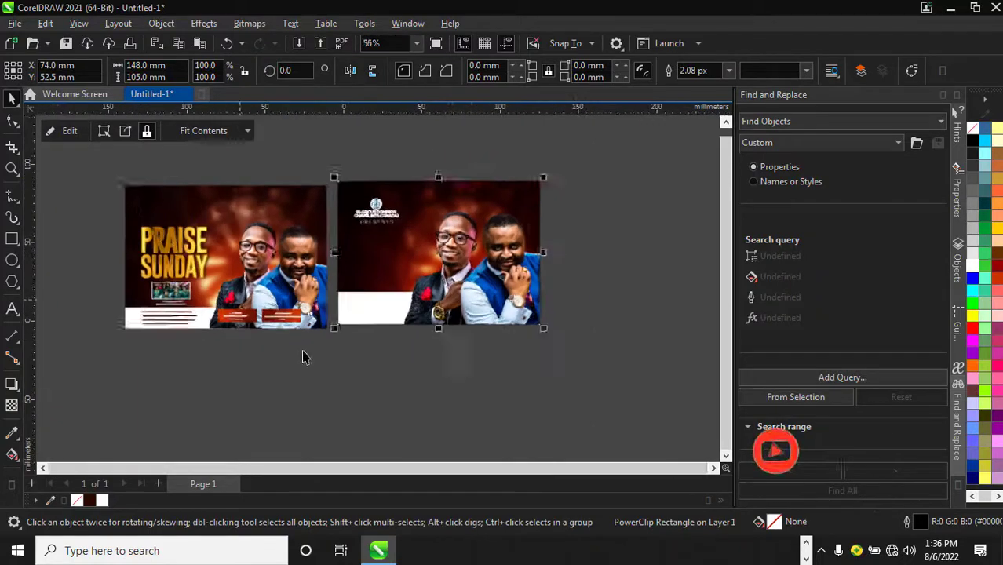
Step: Examine the date, time and venue text in the white strip of the original flyer
{"action": "left_click", "coordinate": [202, 375]}
{"action": "scroll", "coordinate": [169, 314], "scroll_direction": "up", "scroll_amount": 4}
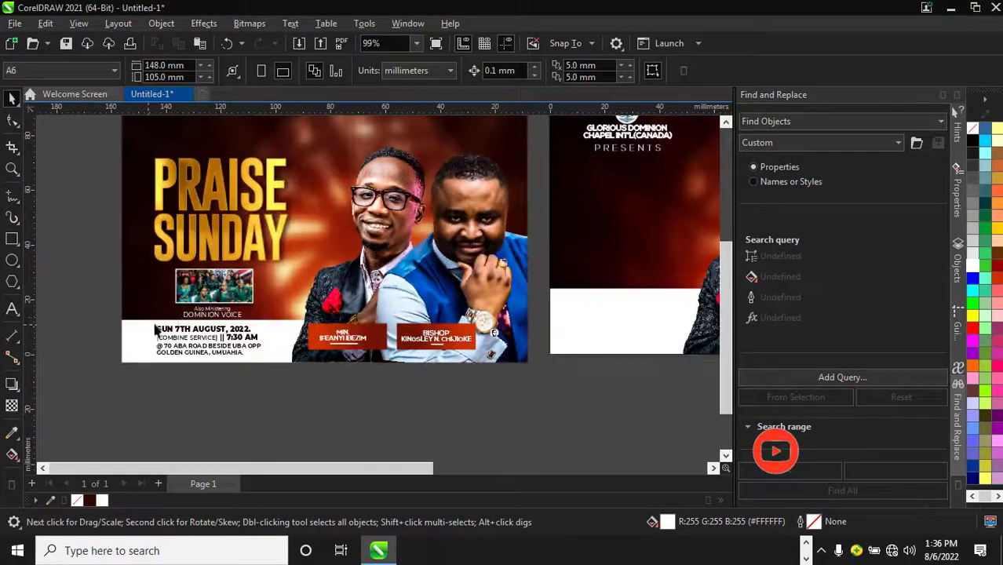
{"action": "scroll", "coordinate": [196, 354], "scroll_direction": "up", "scroll_amount": 3}
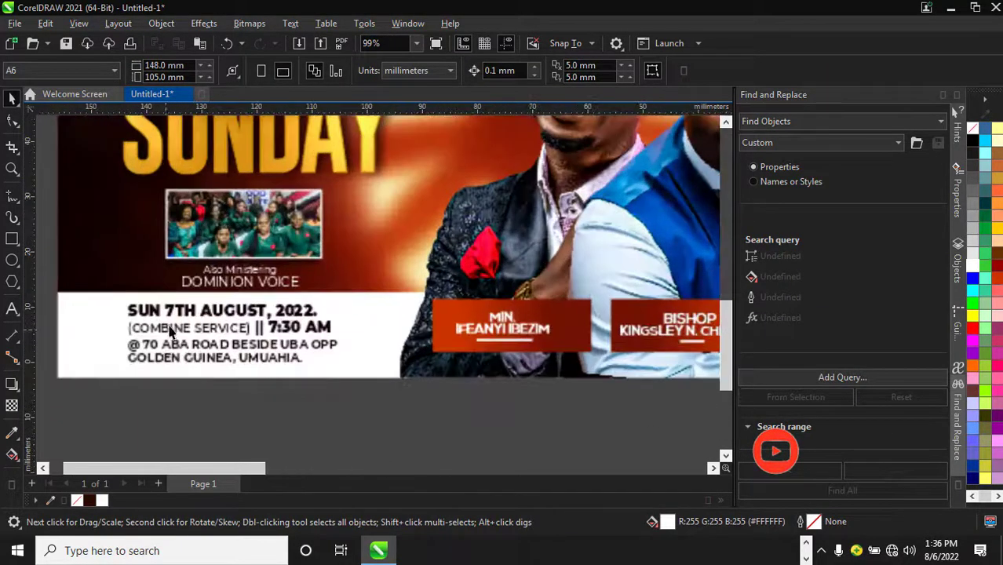
{"action": "scroll", "coordinate": [174, 338], "scroll_direction": "down", "scroll_amount": 2}
{"action": "scroll", "coordinate": [201, 332], "scroll_direction": "up", "scroll_amount": 2}
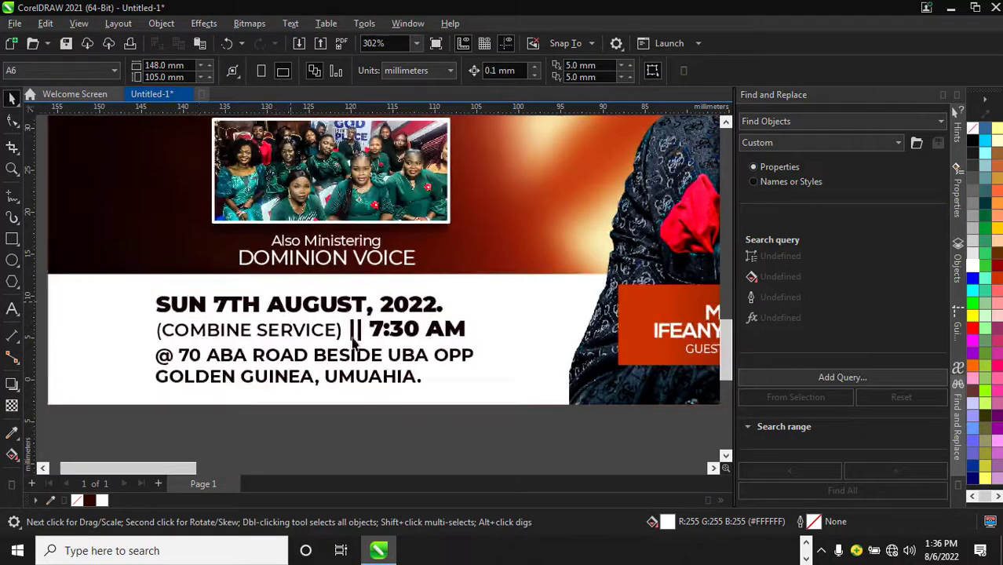
{"action": "scroll", "coordinate": [167, 310], "scroll_direction": "up", "scroll_amount": 1}
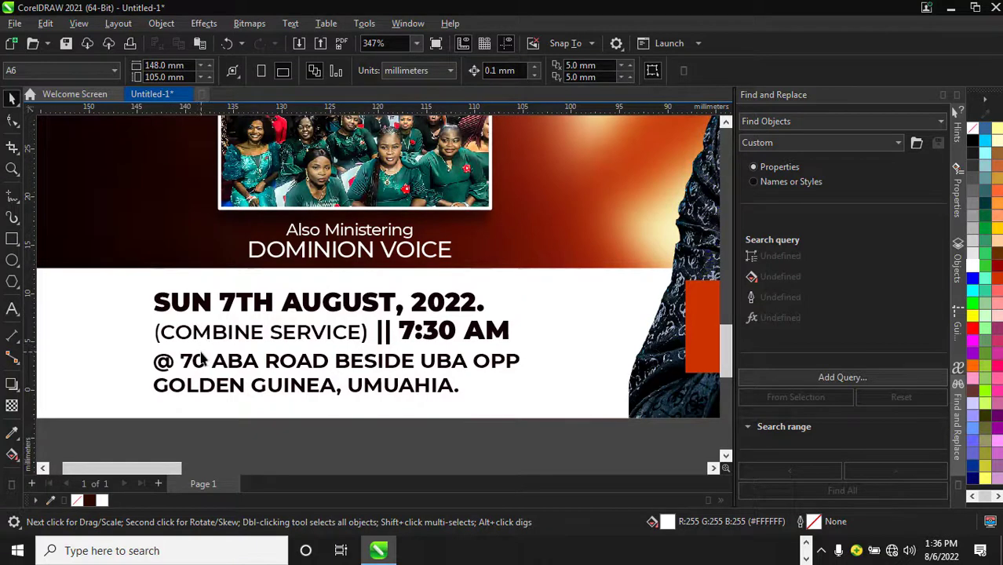
{"action": "scroll", "coordinate": [202, 358], "scroll_direction": "up", "scroll_amount": 1}
{"action": "left_click", "coordinate": [229, 311]}
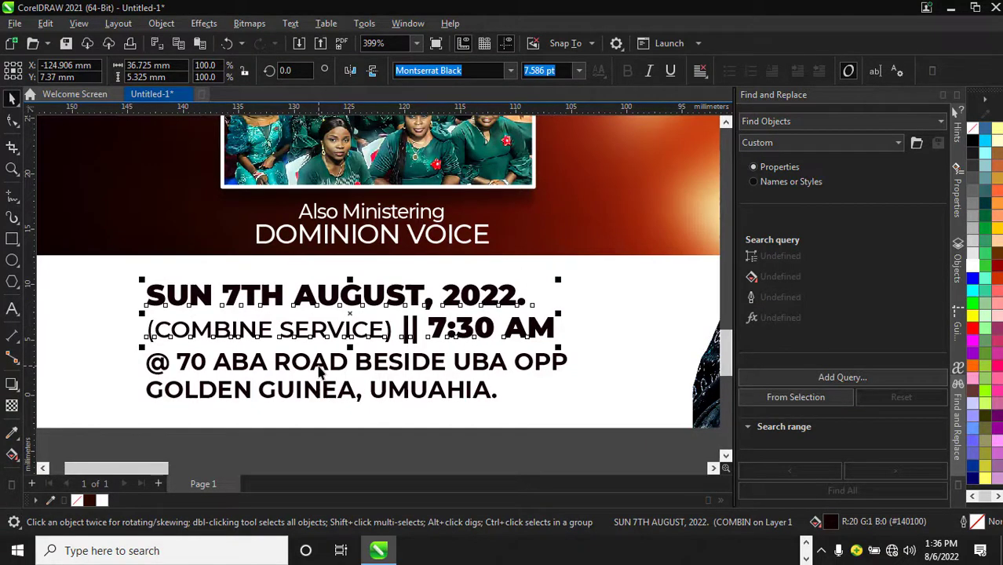
{"action": "scroll", "coordinate": [320, 362], "scroll_direction": "down", "scroll_amount": 3}
{"action": "left_click", "coordinate": [314, 409]}
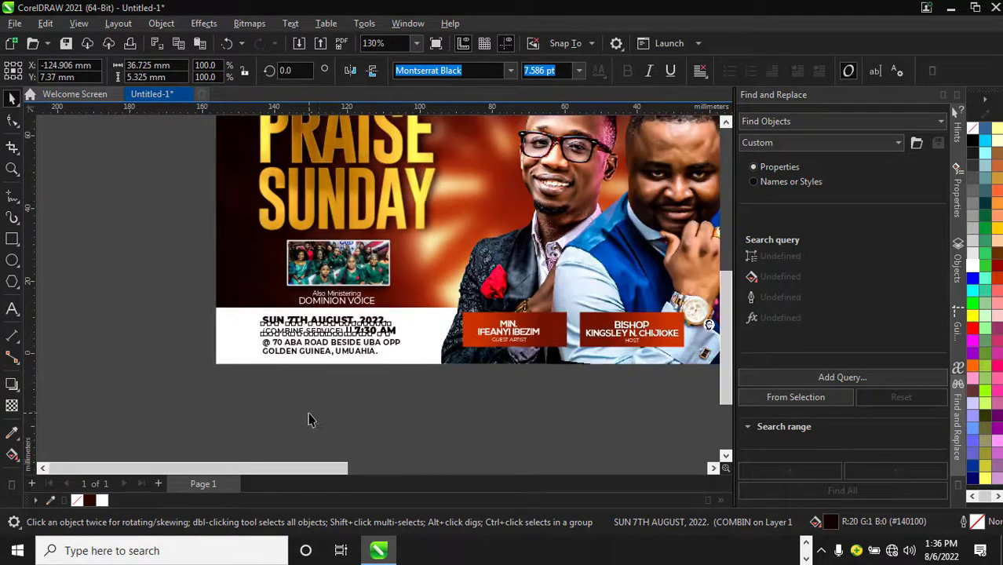
Step: Select both the date and venue text blocks on the original flyer and move them onto the new flyer's white strip
{"action": "scroll", "coordinate": [259, 334], "scroll_direction": "up", "scroll_amount": 2}
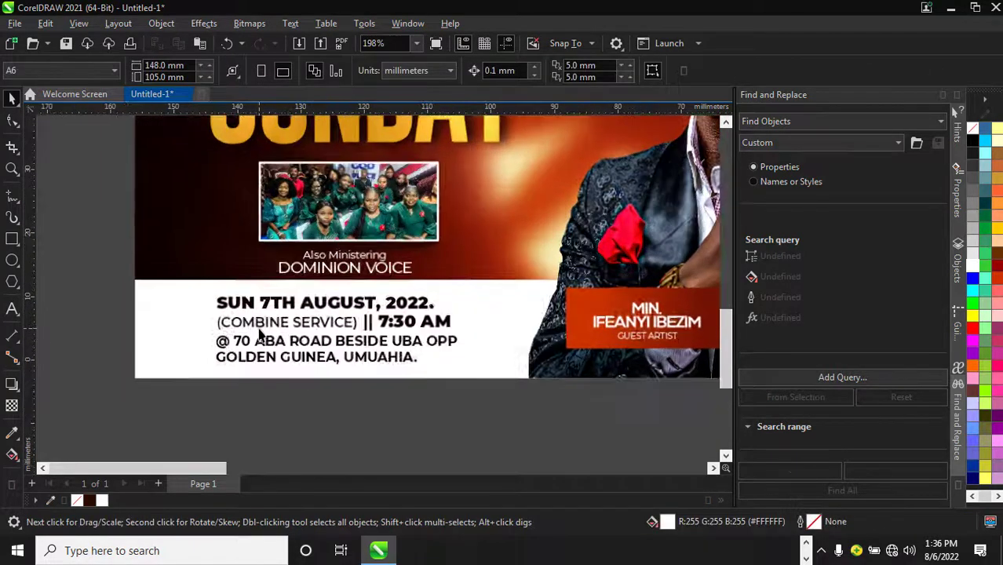
{"action": "scroll", "coordinate": [259, 334], "scroll_direction": "up", "scroll_amount": 2}
{"action": "left_click_drag", "start_coordinate": [370, 379], "coordinate": [495, 414]}
{"action": "scroll", "coordinate": [98, 271], "scroll_direction": "down", "scroll_amount": 3}
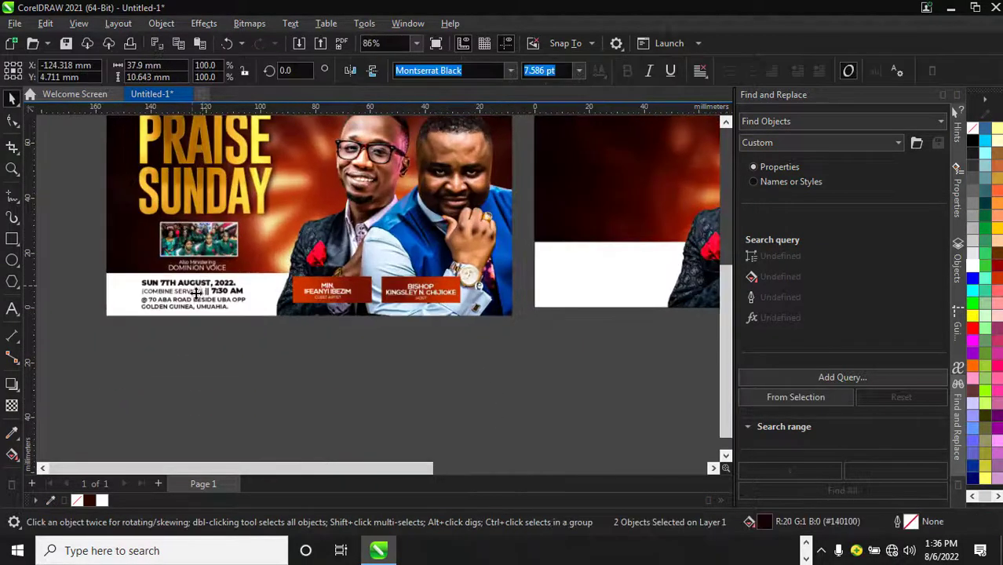
{"action": "left_click_drag", "start_coordinate": [197, 292], "coordinate": [603, 277]}
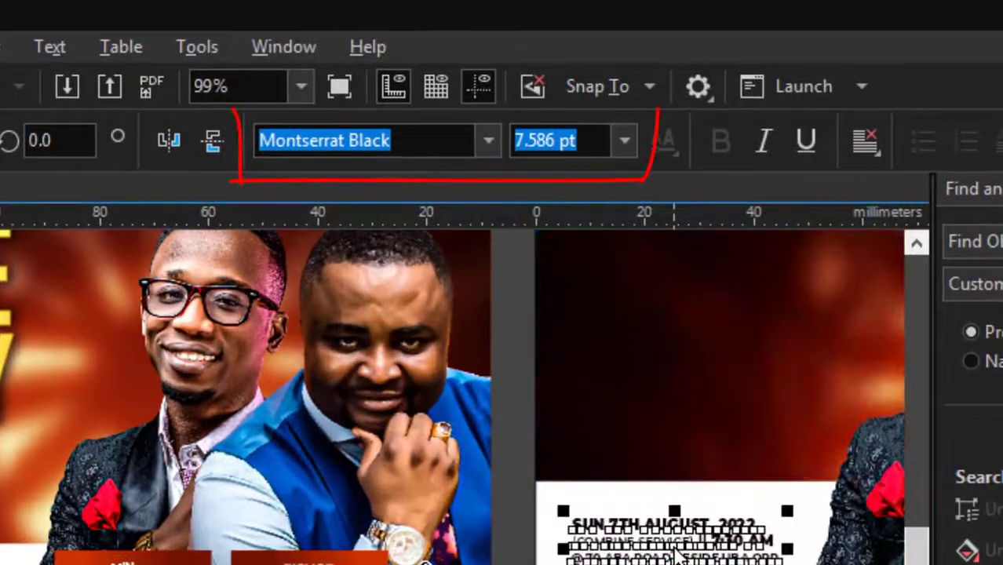
Step: Scale the date and venue text up to about 42 × 12 mm and reposition it within the new flyer's white strip
{"action": "scroll", "coordinate": [674, 549], "scroll_direction": "up", "scroll_amount": 1}
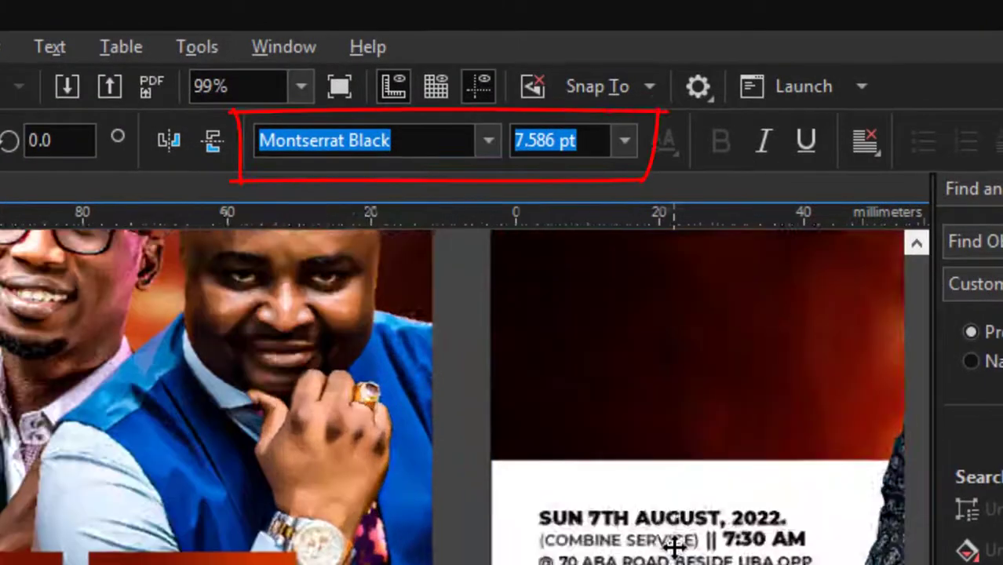
{"action": "scroll", "coordinate": [330, 549], "scroll_direction": "right", "scroll_amount": 2}
{"action": "scroll", "coordinate": [329, 550], "scroll_direction": "up", "scroll_amount": 2}
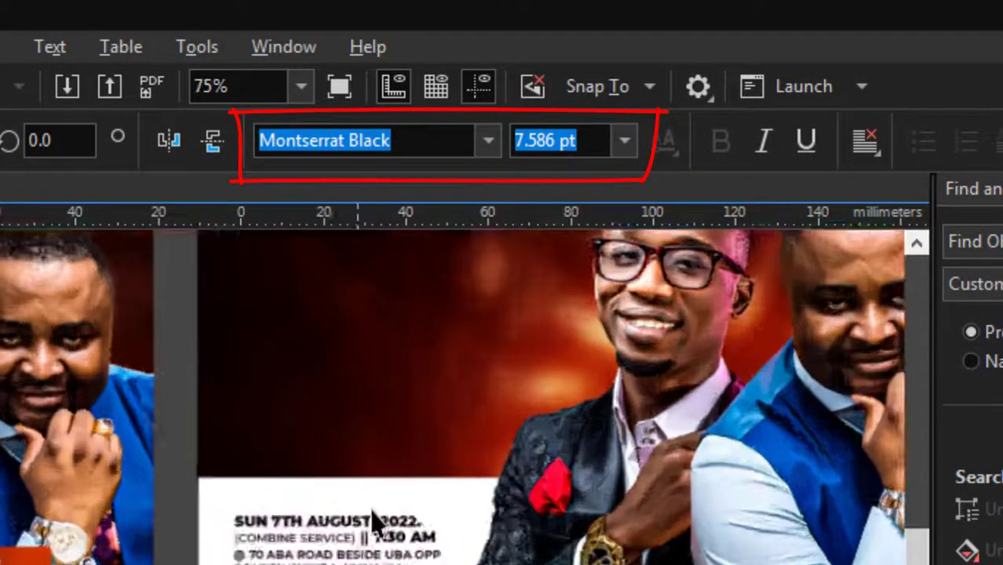
{"action": "mouse_move", "coordinate": [345, 543]}
{"action": "left_mouse_down"}
{"action": "mouse_move", "coordinate": [360, 541]}
{"action": "mouse_move", "coordinate": [332, 534]}
{"action": "left_mouse_up"}
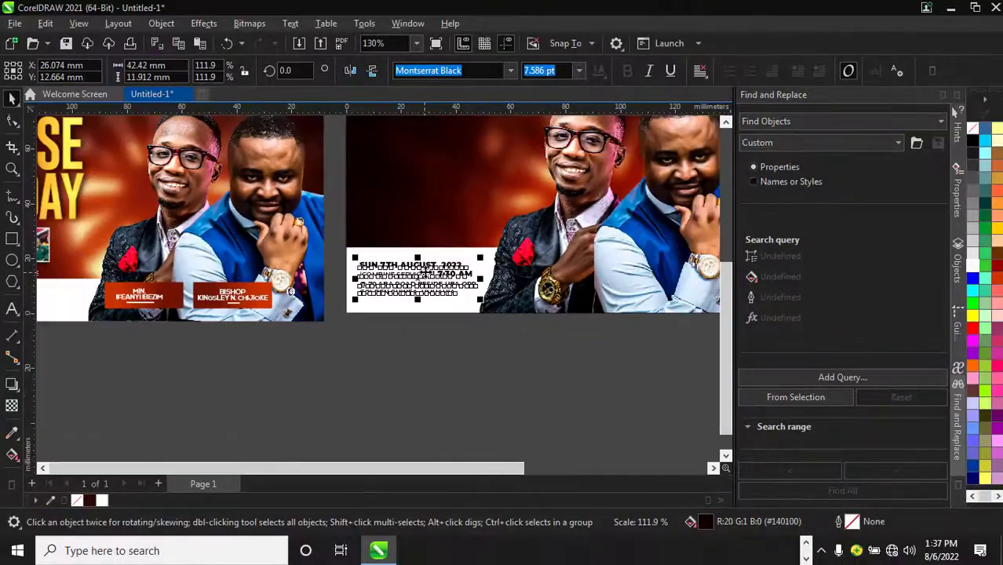
{"action": "scroll", "coordinate": [425, 272], "scroll_direction": "up", "scroll_amount": 1}
{"action": "left_click_drag", "start_coordinate": [419, 276], "coordinate": [428, 282]}
{"action": "scroll", "coordinate": [386, 282], "scroll_direction": "down", "scroll_amount": 4}
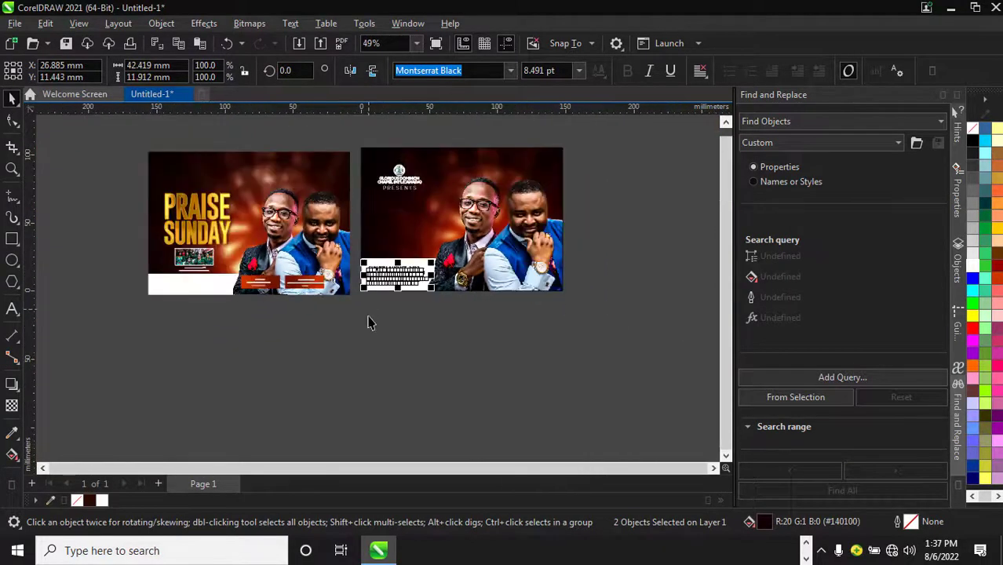
{"action": "left_click", "coordinate": [325, 336]}
{"action": "scroll", "coordinate": [289, 285], "scroll_direction": "up", "scroll_amount": 1}
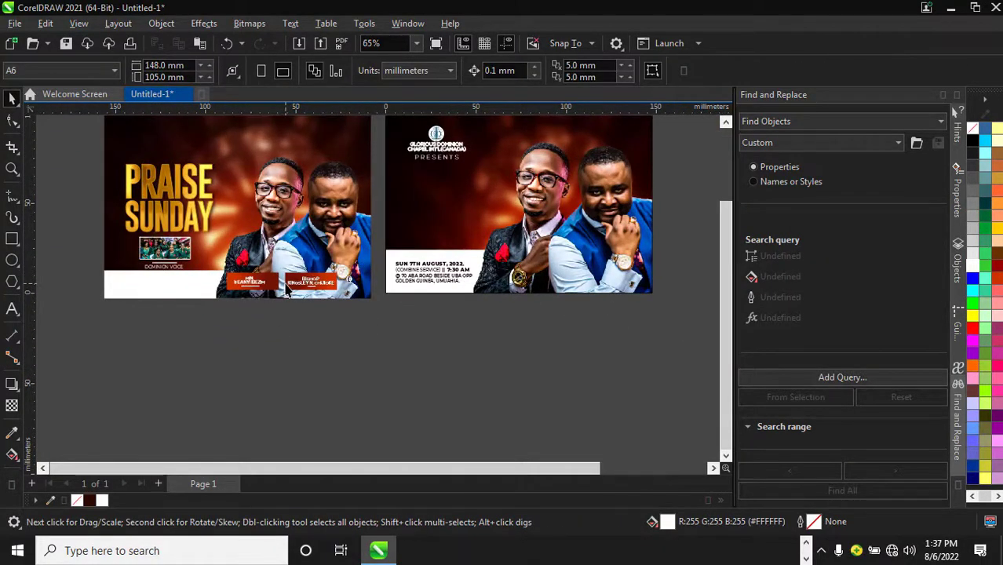
Step: Examine the ministers' red name plates at the foot of the original flyer
{"action": "scroll", "coordinate": [287, 289], "scroll_direction": "up", "scroll_amount": 1}
{"action": "scroll", "coordinate": [285, 292], "scroll_direction": "down", "scroll_amount": 2}
{"action": "scroll", "coordinate": [246, 211], "scroll_direction": "up", "scroll_amount": 2}
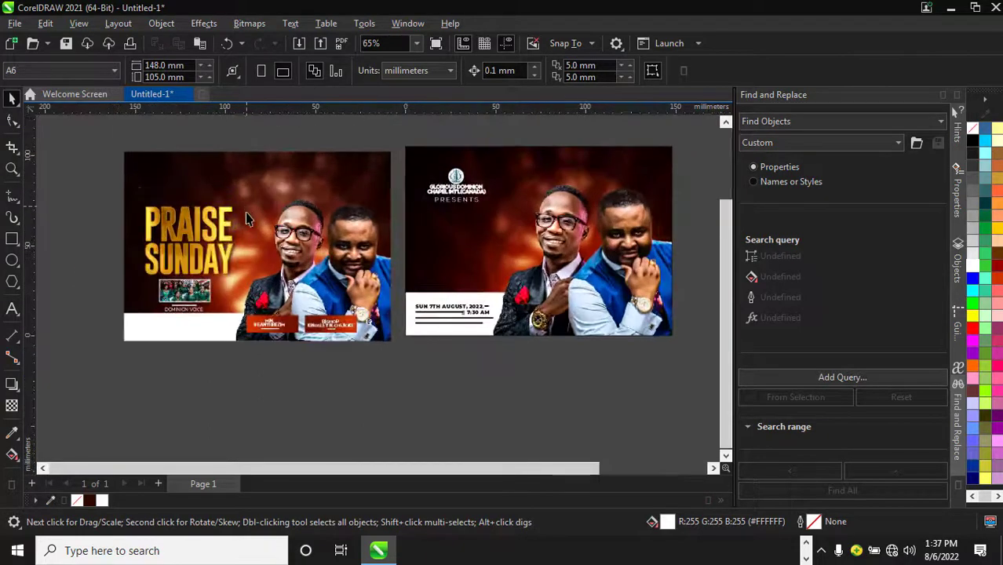
{"action": "scroll", "coordinate": [350, 348], "scroll_direction": "up", "scroll_amount": 2}
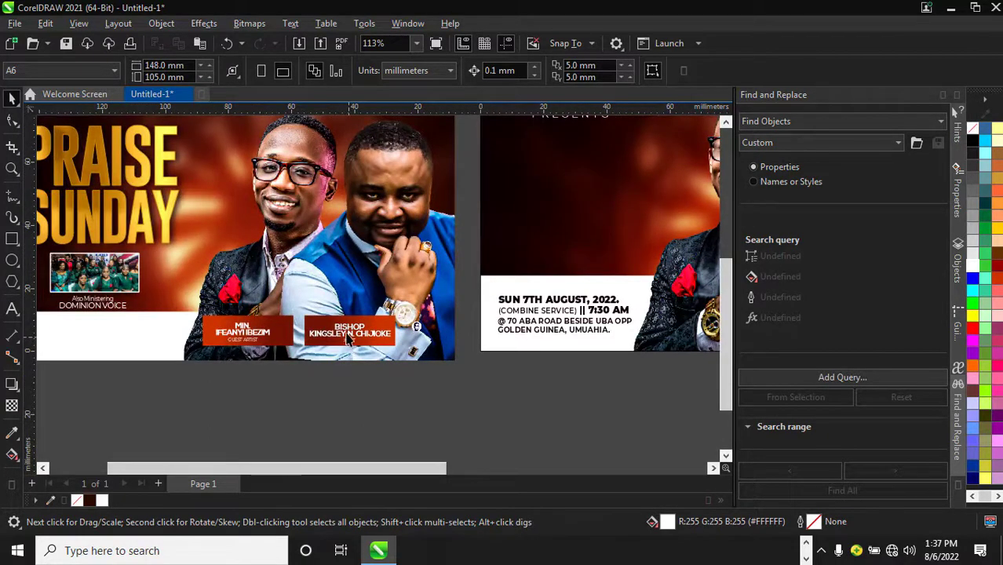
{"action": "scroll", "coordinate": [349, 336], "scroll_direction": "down", "scroll_amount": 2}
{"action": "scroll", "coordinate": [277, 330], "scroll_direction": "up", "scroll_amount": 1}
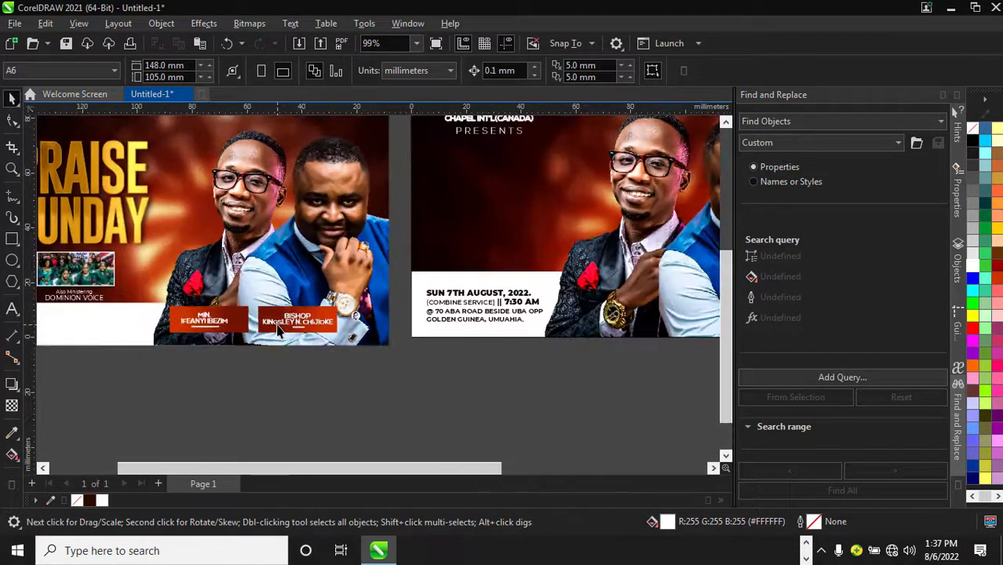
{"action": "scroll", "coordinate": [288, 325], "scroll_direction": "down", "scroll_amount": 2}
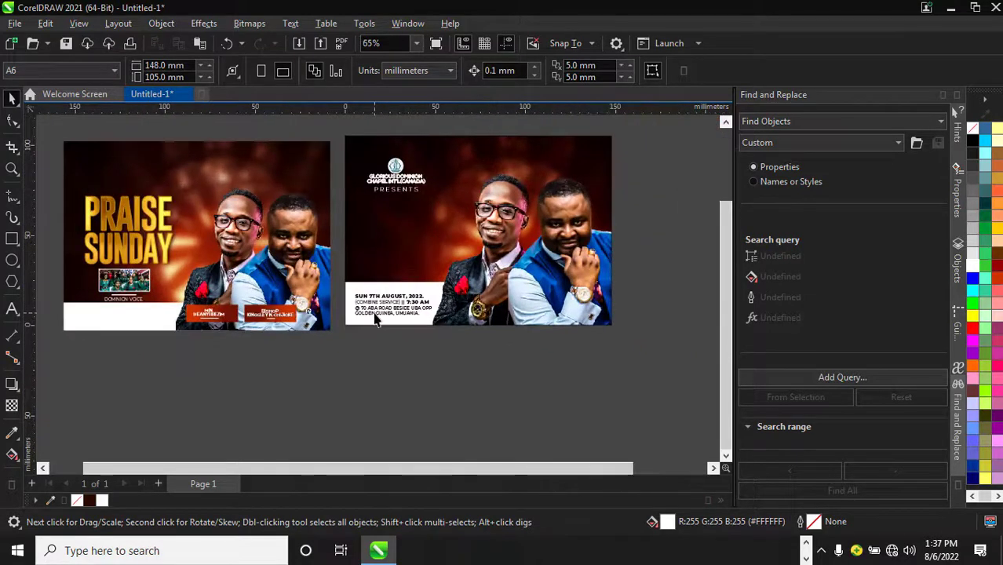
Step: Undo the date and venue text's scaling and move, and place a copy of both text blocks on the new flyer's white strip
{"action": "left_click", "coordinate": [375, 318]}
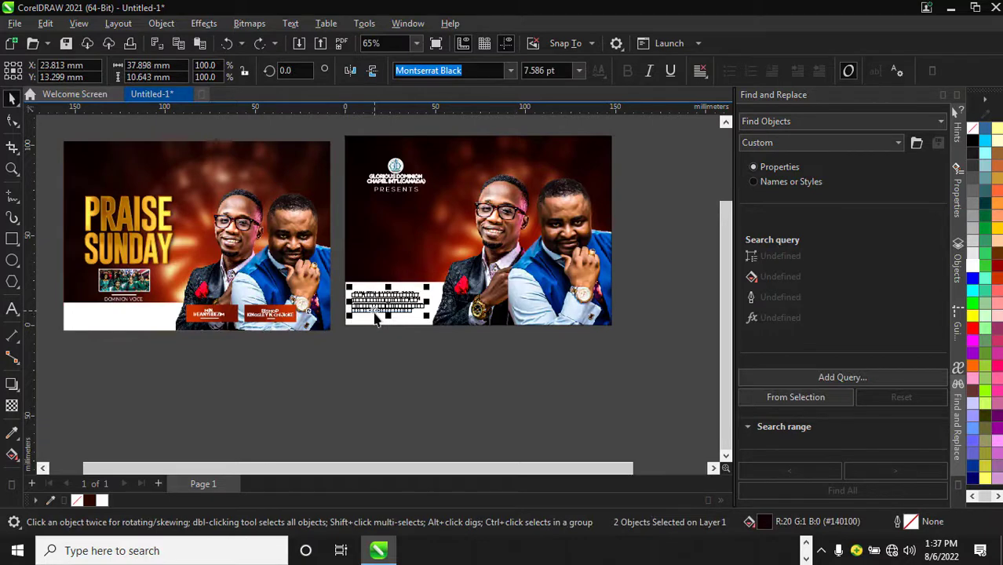
{"action": "key", "text": "ctrl+z"}
{"action": "key", "text": "ctrl+z"}
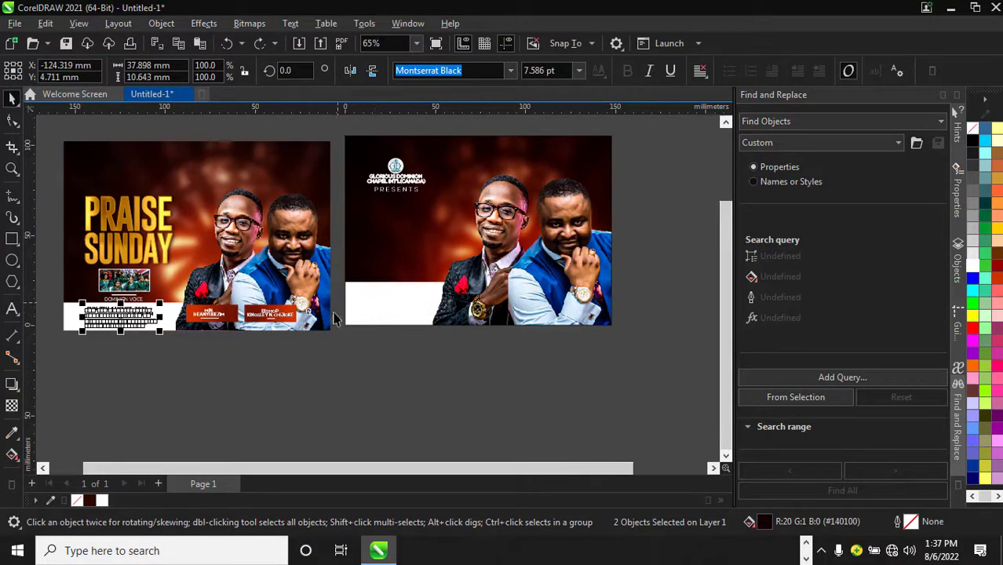
{"action": "left_click_drag", "start_coordinate": [120, 314], "coordinate": [387, 302]}
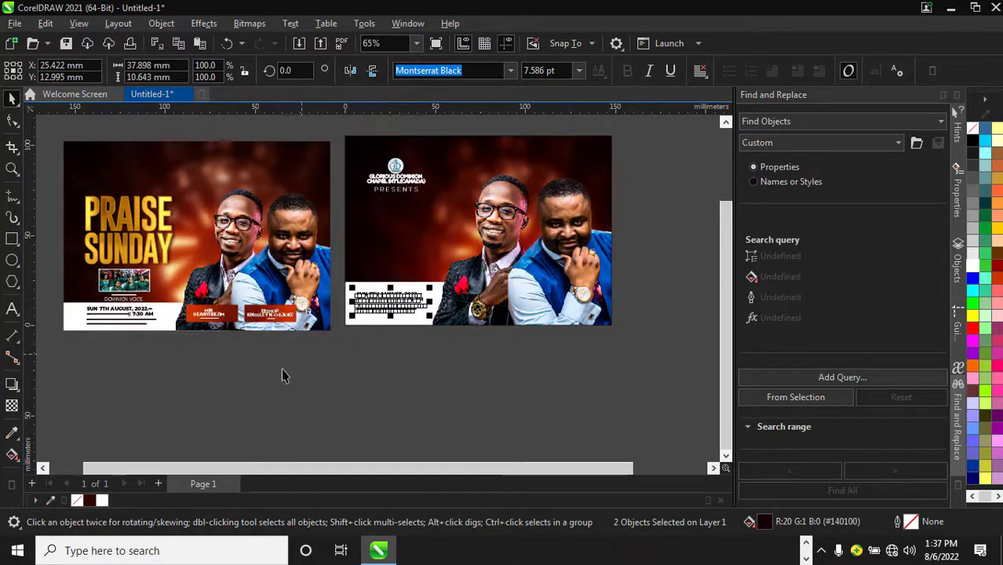
{"action": "left_click", "coordinate": [259, 361]}
Step: Examine the fountain fill of the guest artist's name plate on the original flyer
{"action": "scroll", "coordinate": [204, 329], "scroll_direction": "up", "scroll_amount": 1}
{"action": "left_click", "coordinate": [178, 314]}
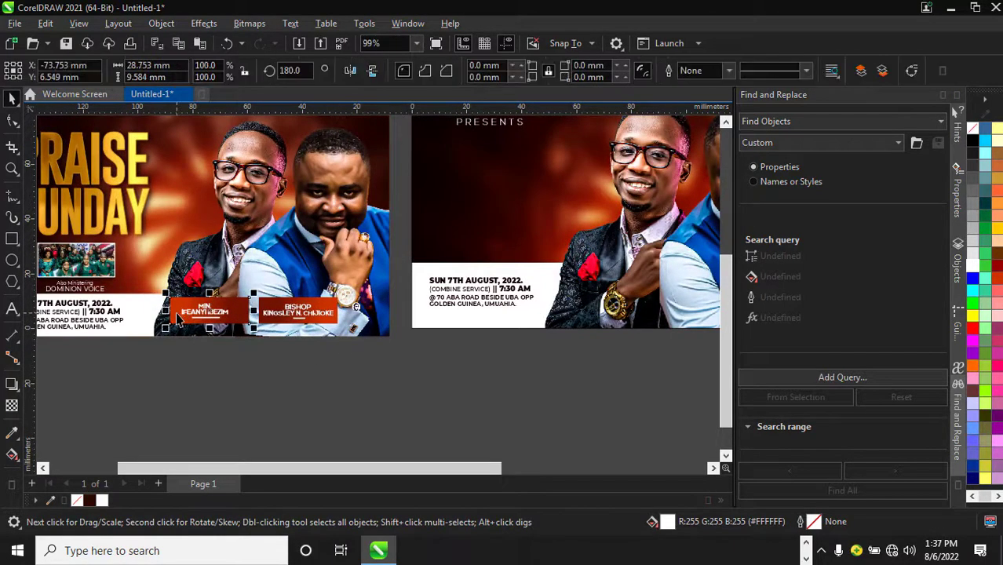
{"action": "scroll", "coordinate": [176, 314], "scroll_direction": "up", "scroll_amount": 2}
{"action": "scroll", "coordinate": [175, 314], "scroll_direction": "up", "scroll_amount": 2}
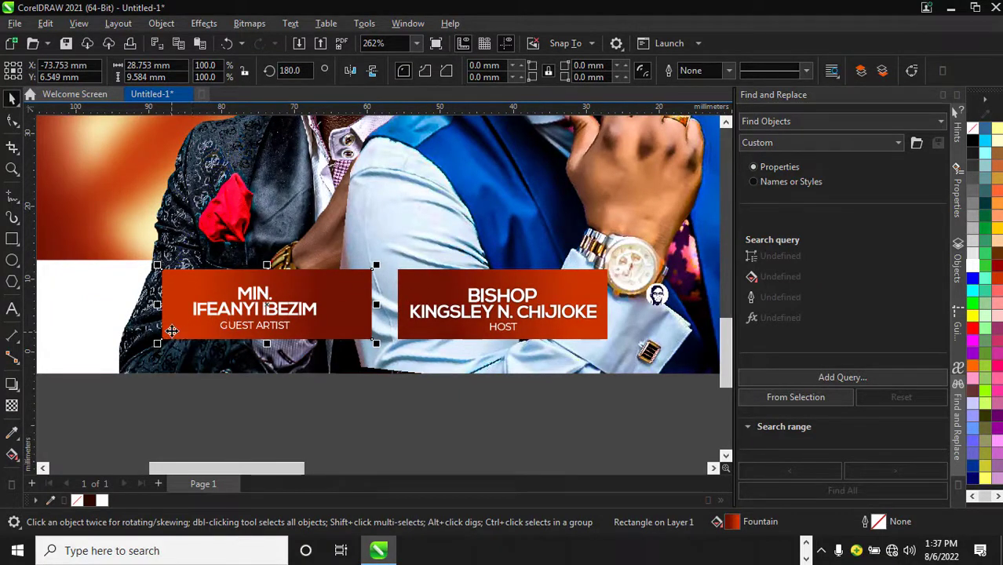
{"action": "left_click", "coordinate": [11, 455]}
{"action": "scroll", "coordinate": [284, 316], "scroll_direction": "up", "scroll_amount": 2}
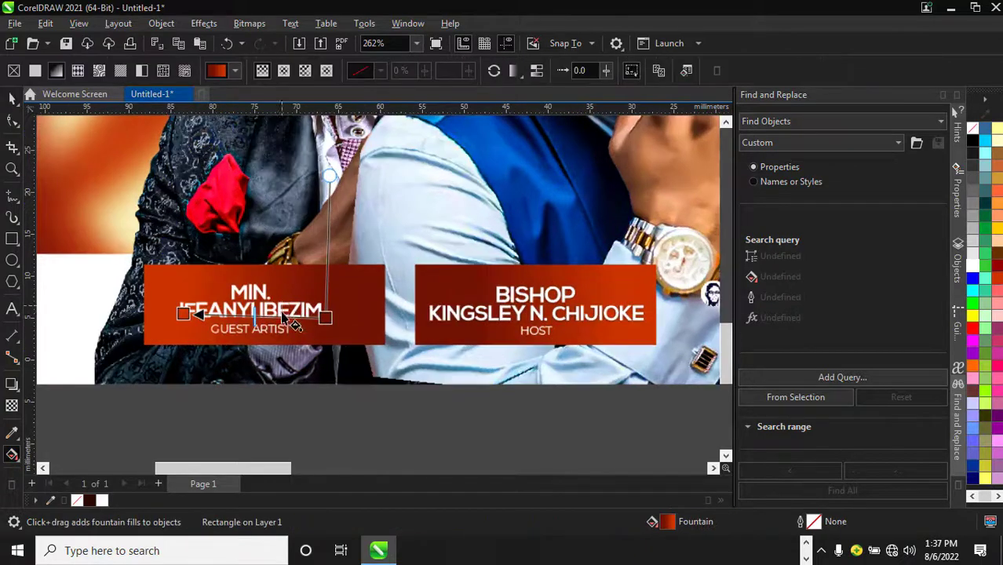
{"action": "scroll", "coordinate": [250, 281], "scroll_direction": "down", "scroll_amount": 3}
{"action": "scroll", "coordinate": [250, 281], "scroll_direction": "down", "scroll_amount": 2}
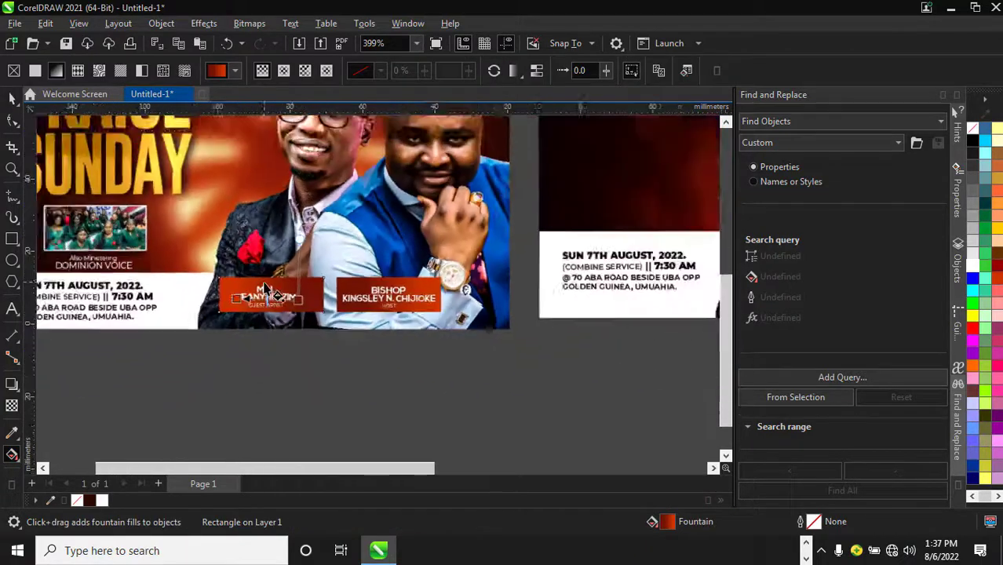
{"action": "scroll", "coordinate": [259, 282], "scroll_direction": "up", "scroll_amount": 2}
{"action": "scroll", "coordinate": [64, 174], "scroll_direction": "down", "scroll_amount": 3}
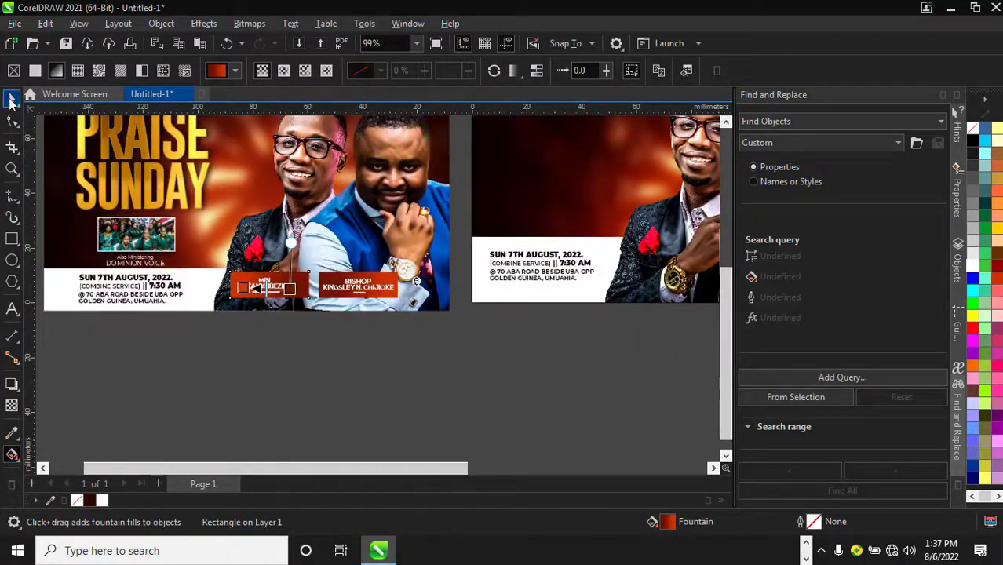
{"action": "scroll", "coordinate": [251, 385], "scroll_direction": "down", "scroll_amount": 3}
{"action": "key", "text": "space"}
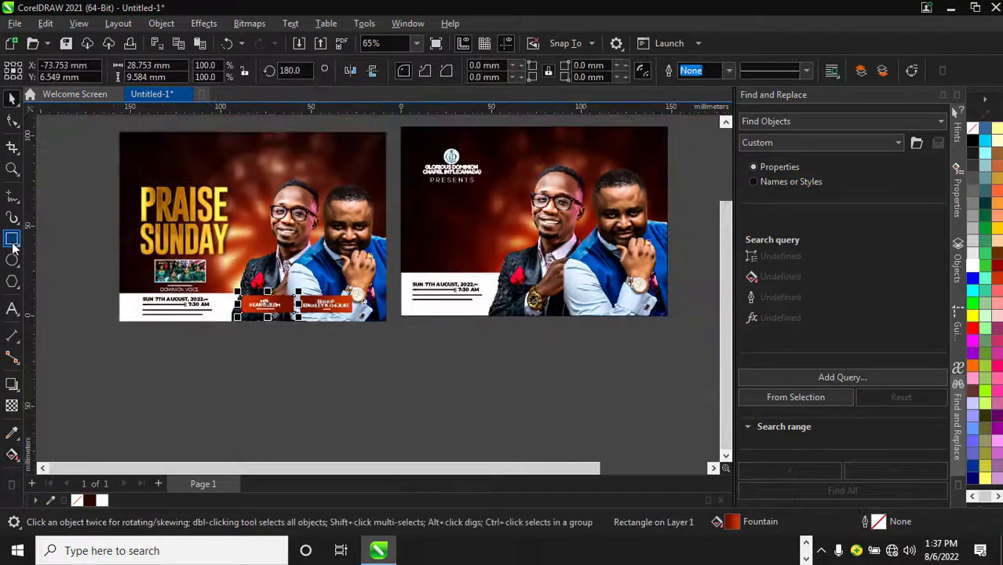
Step: Draw a rectangle about 31 × 12 mm below the original flyer and fill it with dark brown #2A0800
{"action": "key", "text": "F6"}
{"action": "scroll", "coordinate": [252, 338], "scroll_direction": "up", "scroll_amount": 3}
{"action": "left_click_drag", "start_coordinate": [234, 324], "coordinate": [331, 366]}
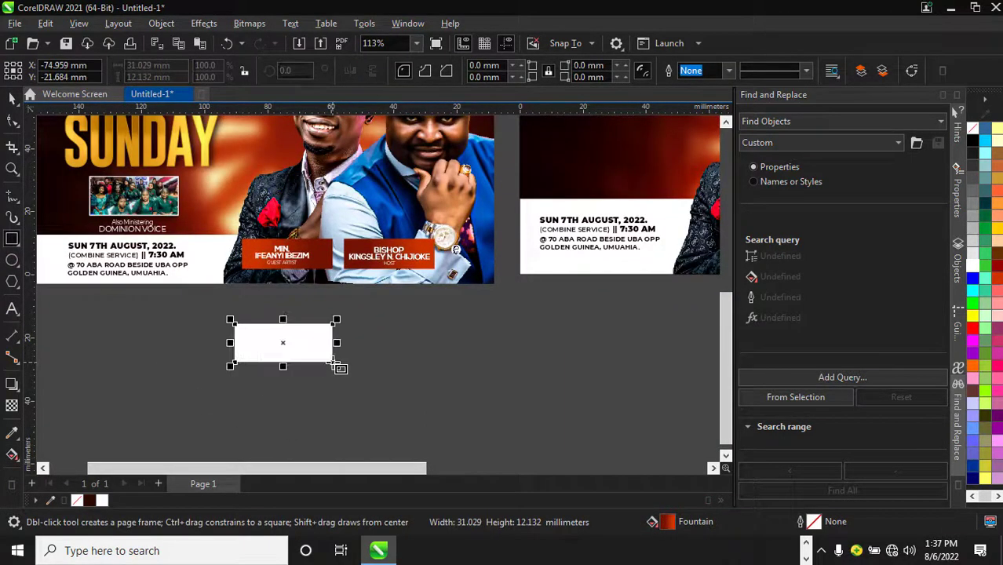
{"action": "left_click", "coordinate": [88, 500]}
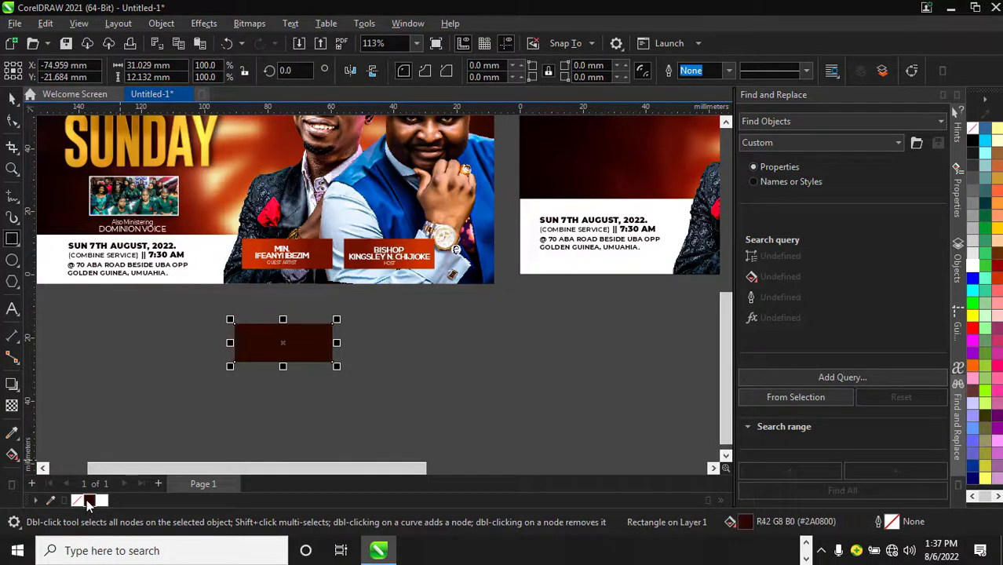
{"action": "scroll", "coordinate": [290, 331], "scroll_direction": "up", "scroll_amount": 1}
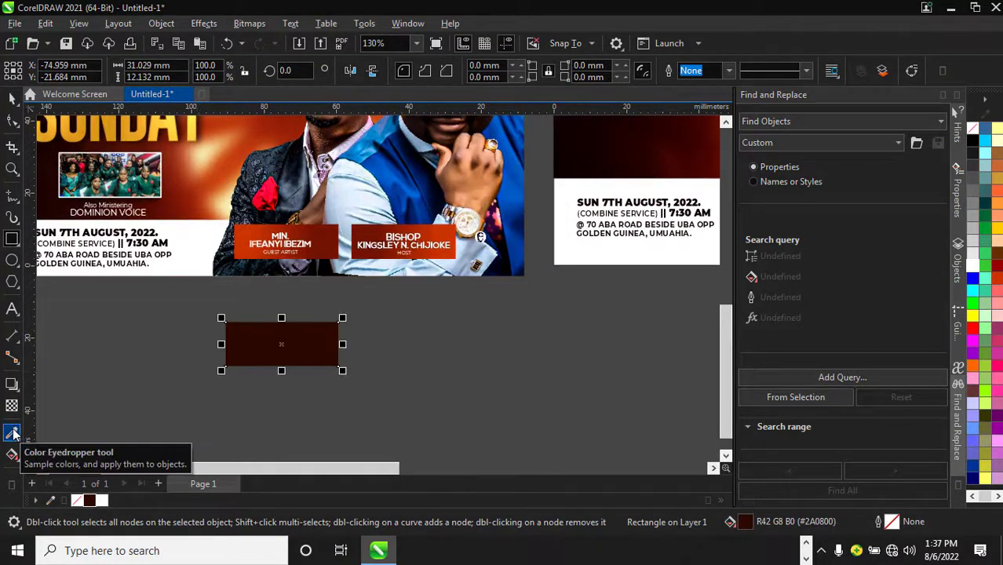
Step: Try to give the rectangle a dark-brown-to-orange fountain fill, sampling orange #CF521C from the original flyer's background and applying it
{"action": "left_click", "coordinate": [12, 454]}
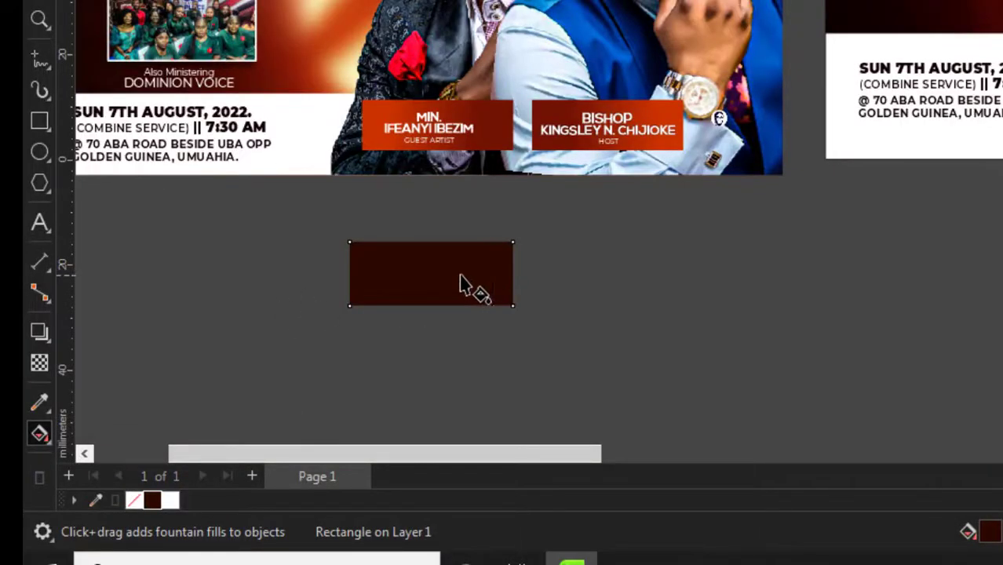
{"action": "left_click_drag", "start_coordinate": [486, 274], "coordinate": [380, 271]}
{"action": "left_click", "coordinate": [377, 274]}
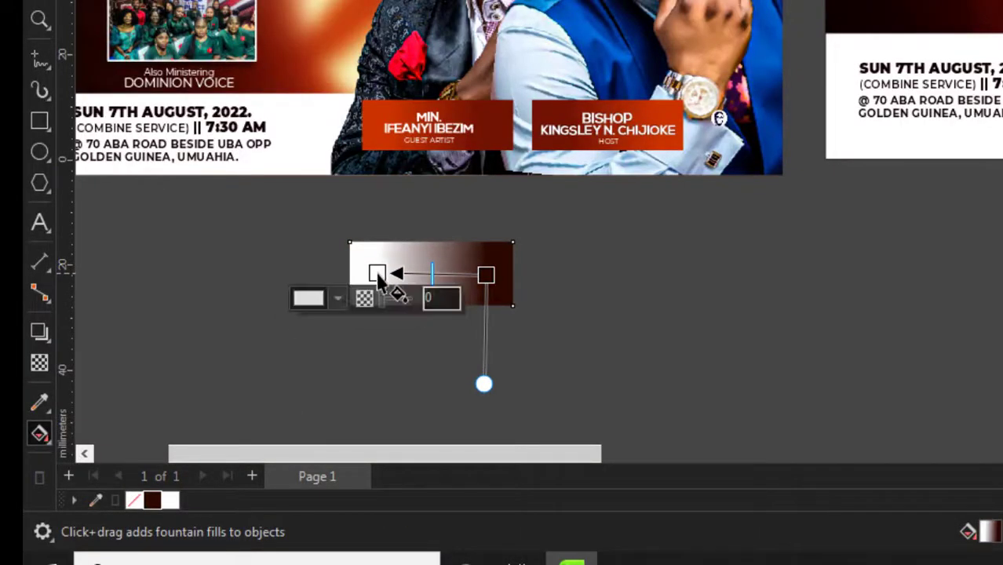
{"action": "left_click", "coordinate": [40, 402]}
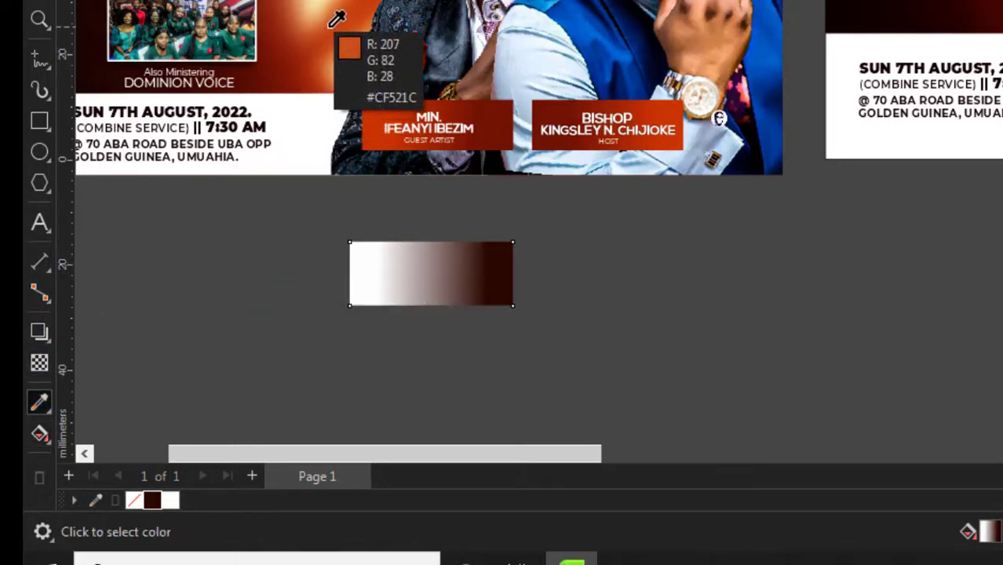
{"action": "left_click", "coordinate": [332, 24]}
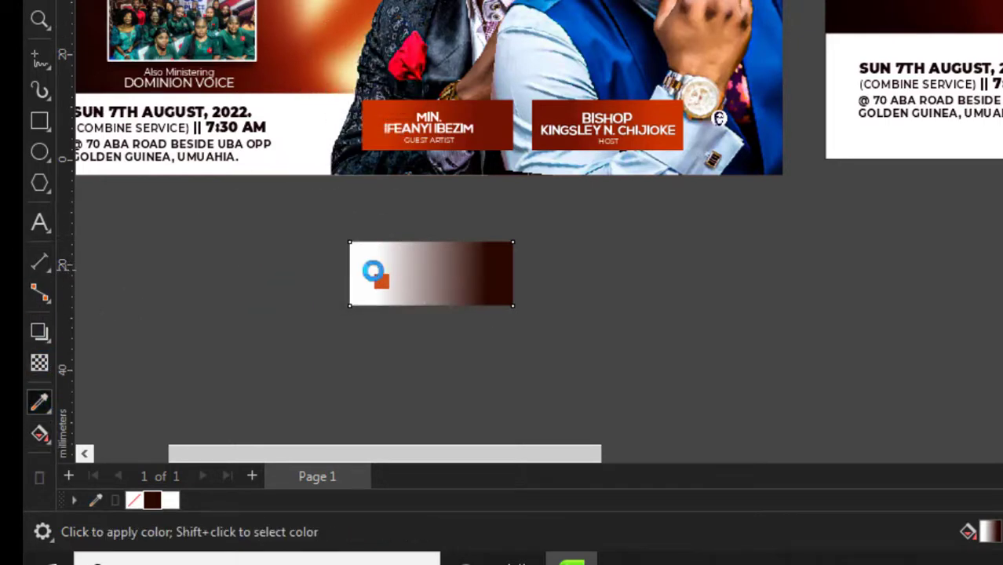
{"action": "left_click", "coordinate": [375, 276]}
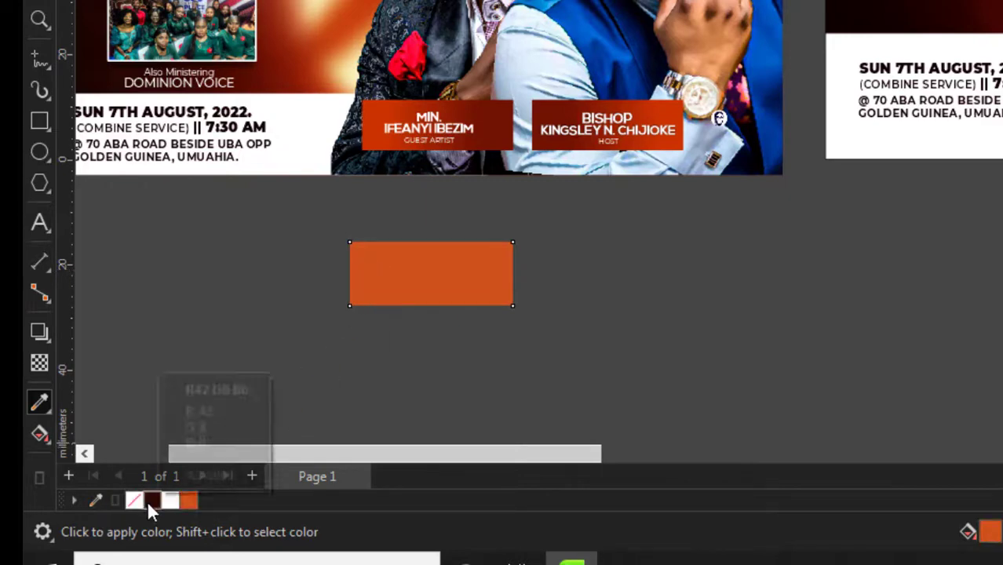
Step: Refill the rectangle with the dark brown swatch and add a horizontal fountain fill running from its right end to its left
{"action": "left_click", "coordinate": [150, 500]}
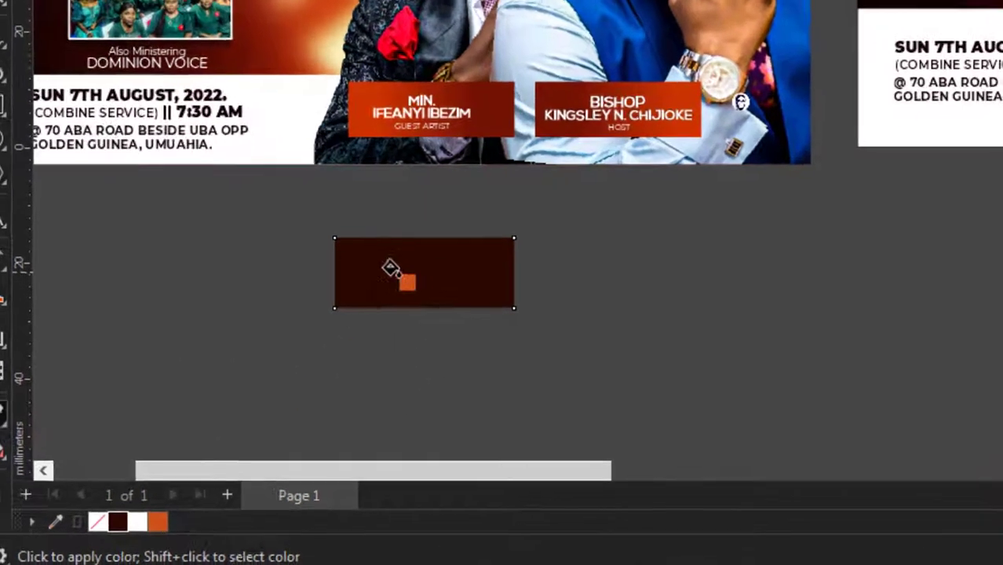
{"action": "left_click", "coordinate": [442, 291]}
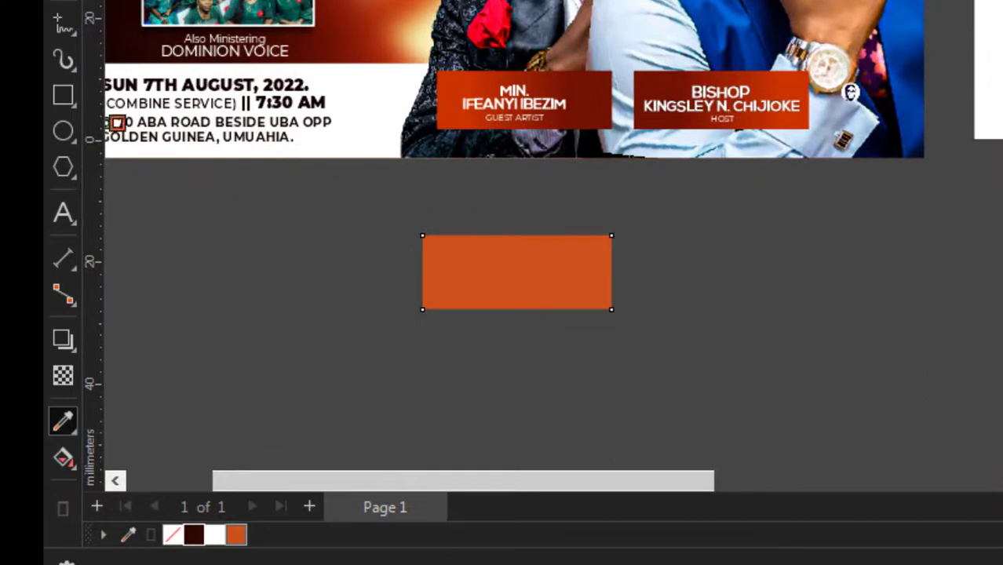
{"action": "key", "text": "space"}
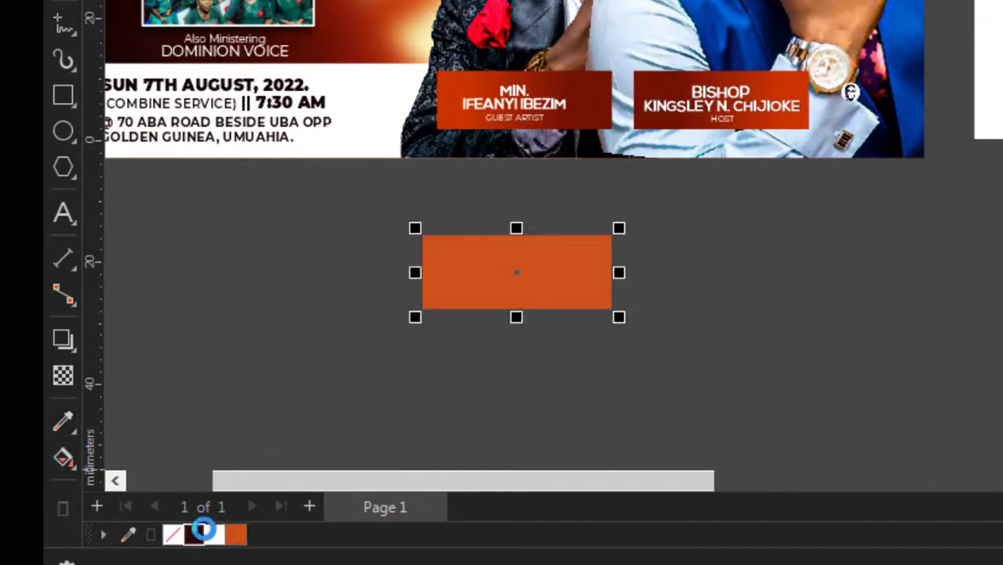
{"action": "left_click", "coordinate": [198, 533]}
{"action": "key", "text": "F10"}
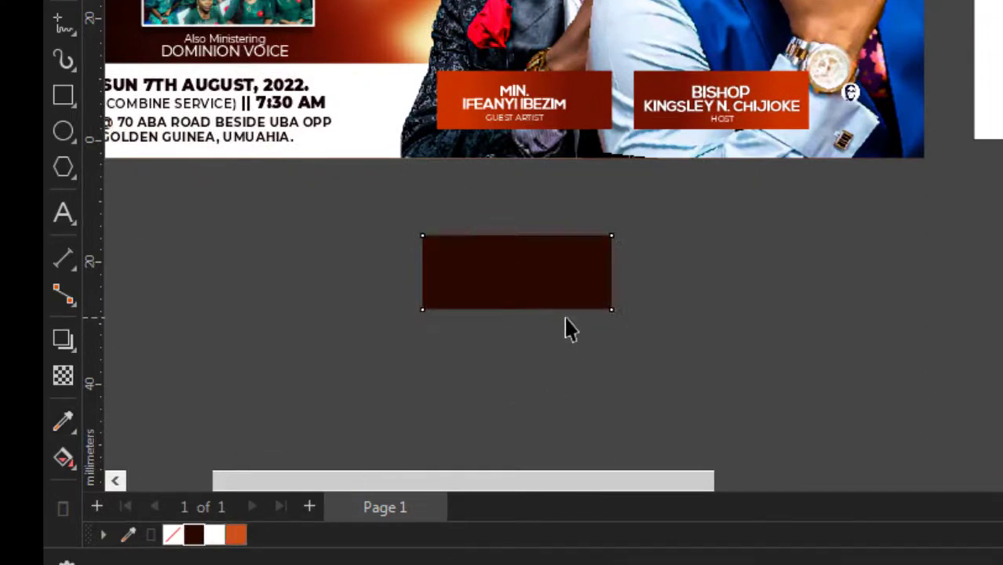
{"action": "left_click_drag", "start_coordinate": [587, 273], "coordinate": [479, 270]}
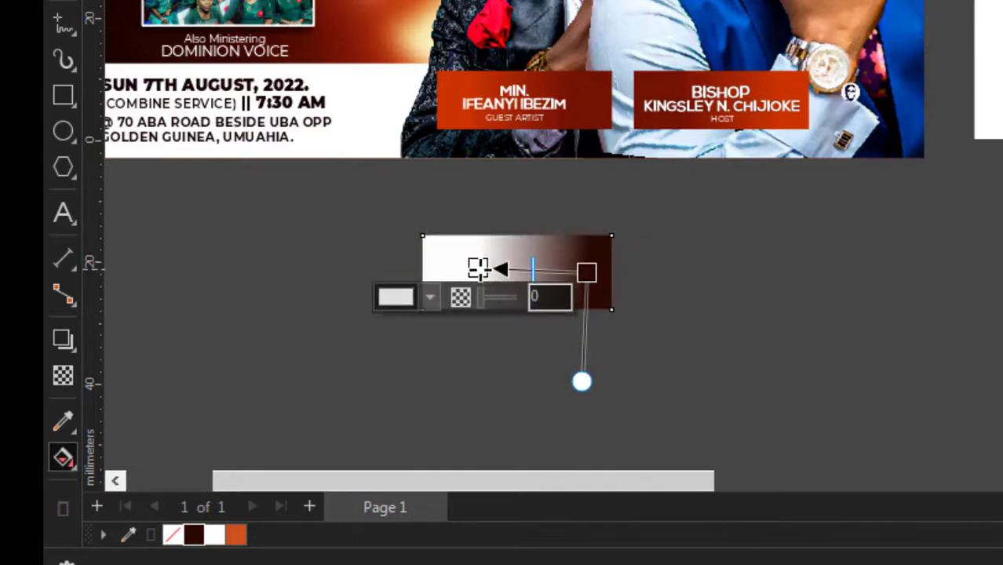
Step: Set the fountain fill's white end node to the orange sampled from the document palette swatch
{"action": "left_click", "coordinate": [402, 300]}
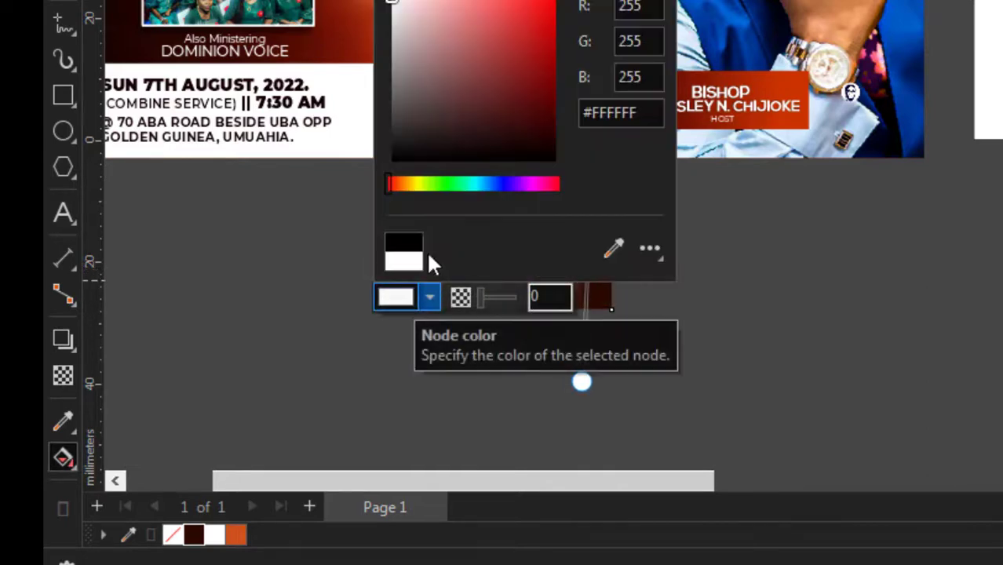
{"action": "left_click", "coordinate": [618, 257]}
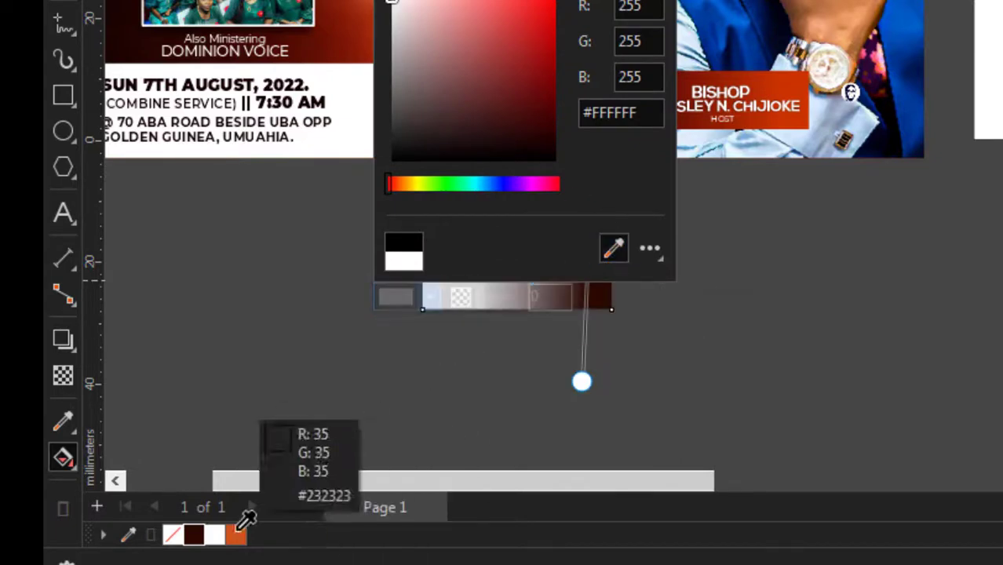
{"action": "left_click", "coordinate": [234, 534]}
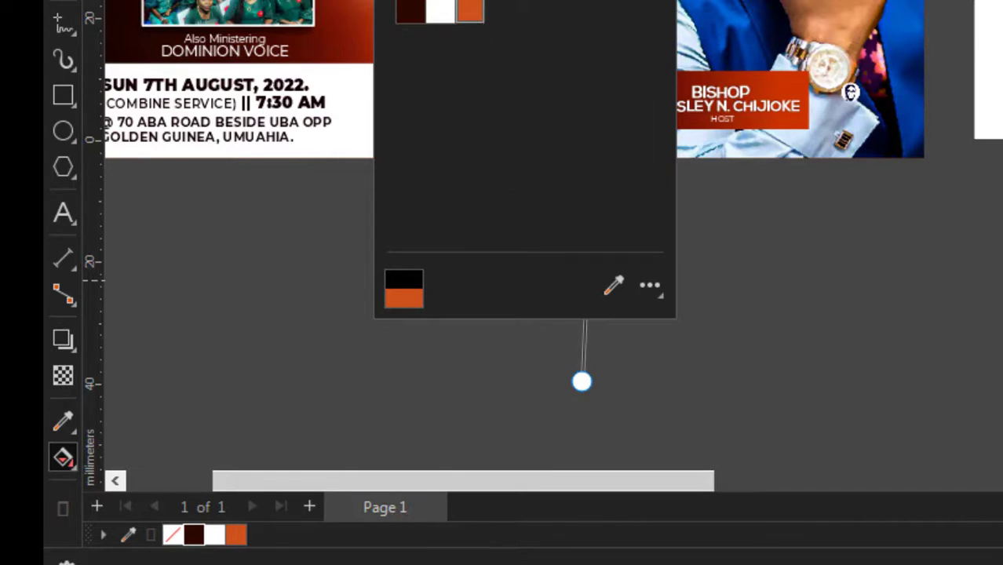
{"action": "scroll", "coordinate": [510, 268], "scroll_direction": "up", "scroll_amount": 3}
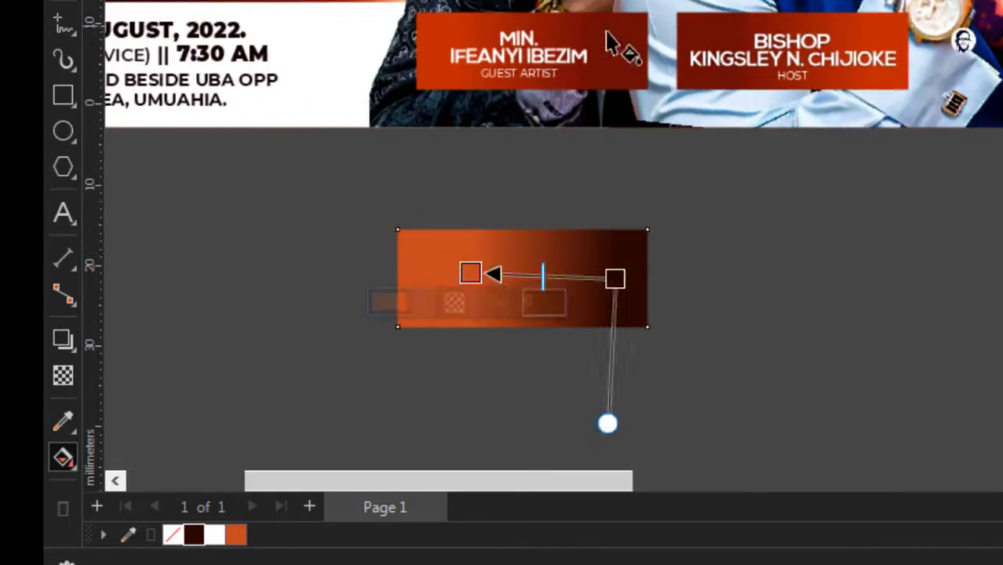
{"action": "scroll", "coordinate": [627, 131], "scroll_direction": "down", "scroll_amount": 2}
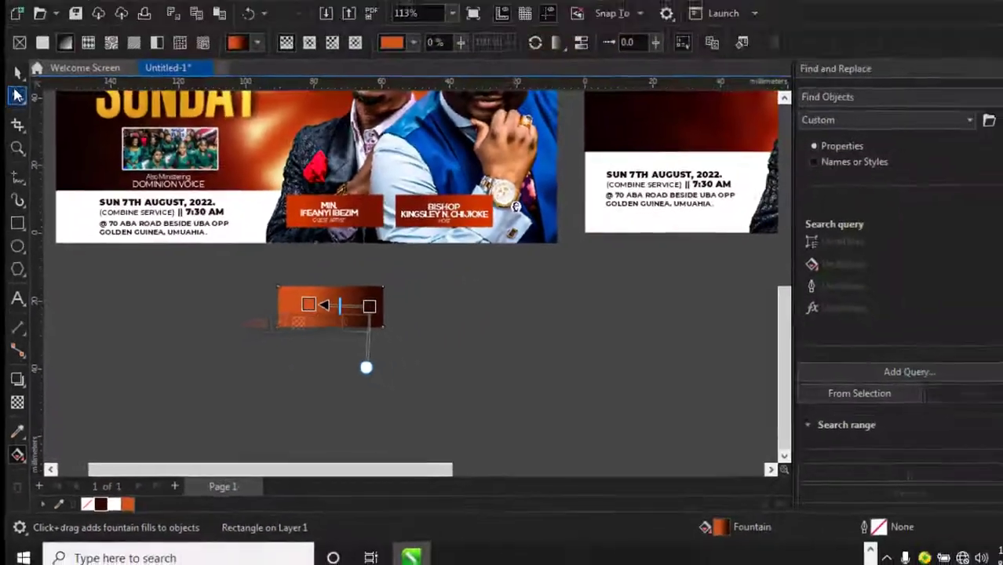
{"action": "left_click", "coordinate": [13, 98]}
Step: Copy both name plates with their text and the small icon from the original flyer onto the new flyer's ministers, and nudge them upward
{"action": "scroll", "coordinate": [234, 400], "scroll_direction": "down", "scroll_amount": 2}
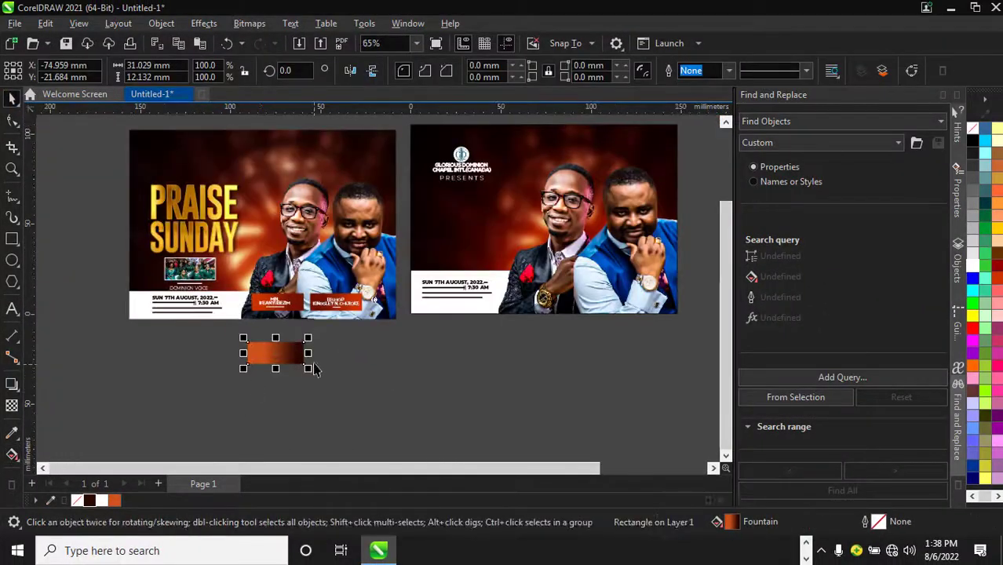
{"action": "left_click_drag", "start_coordinate": [380, 361], "coordinate": [236, 275]}
{"action": "scroll", "coordinate": [310, 310], "scroll_direction": "up", "scroll_amount": 1}
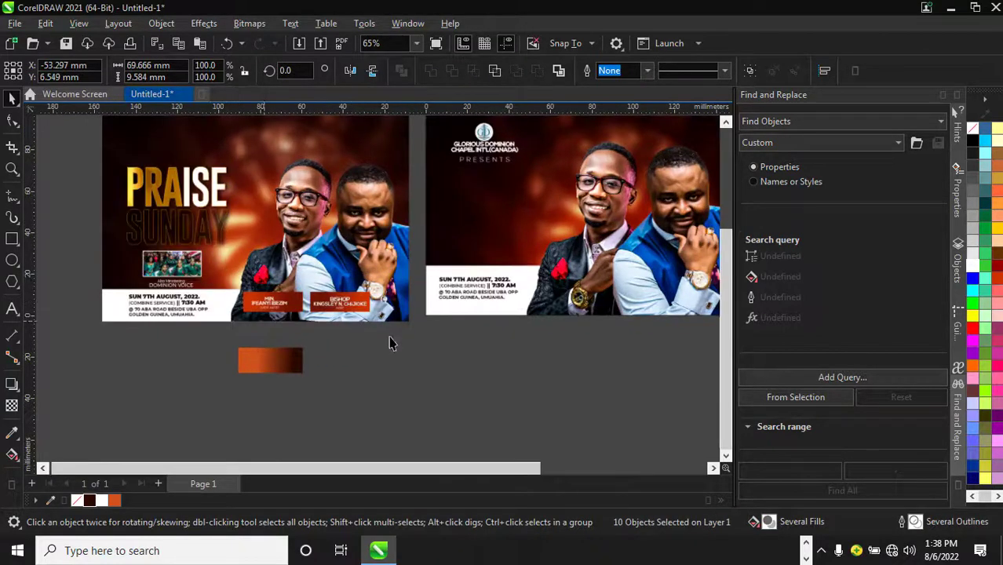
{"action": "scroll", "coordinate": [358, 340], "scroll_direction": "down", "scroll_amount": 2}
{"action": "left_click_drag", "start_coordinate": [325, 314], "coordinate": [564, 306]}
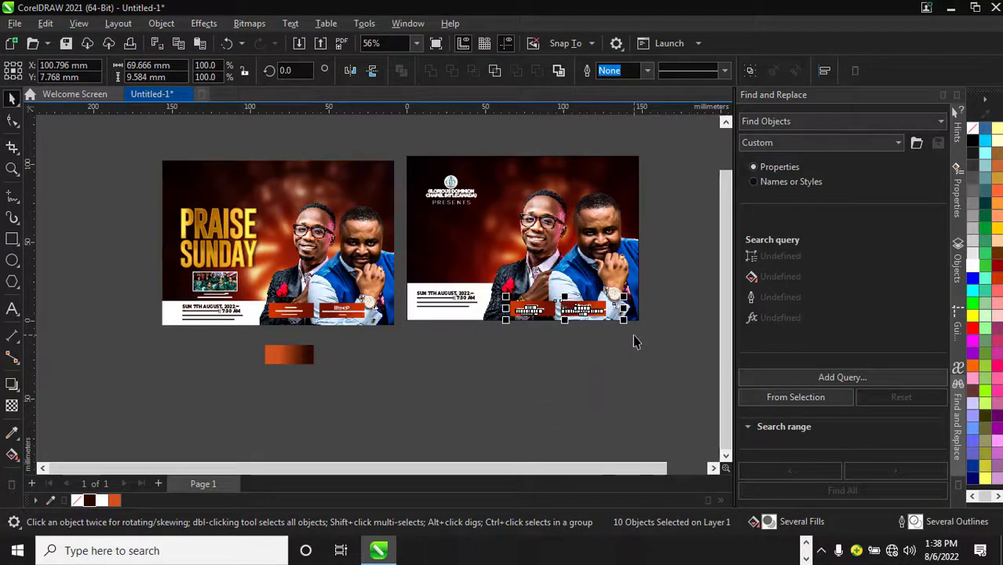
{"action": "scroll", "coordinate": [633, 336], "scroll_direction": "up", "scroll_amount": 1}
{"action": "key", "text": "Up"}
{"action": "key", "text": "Up"}
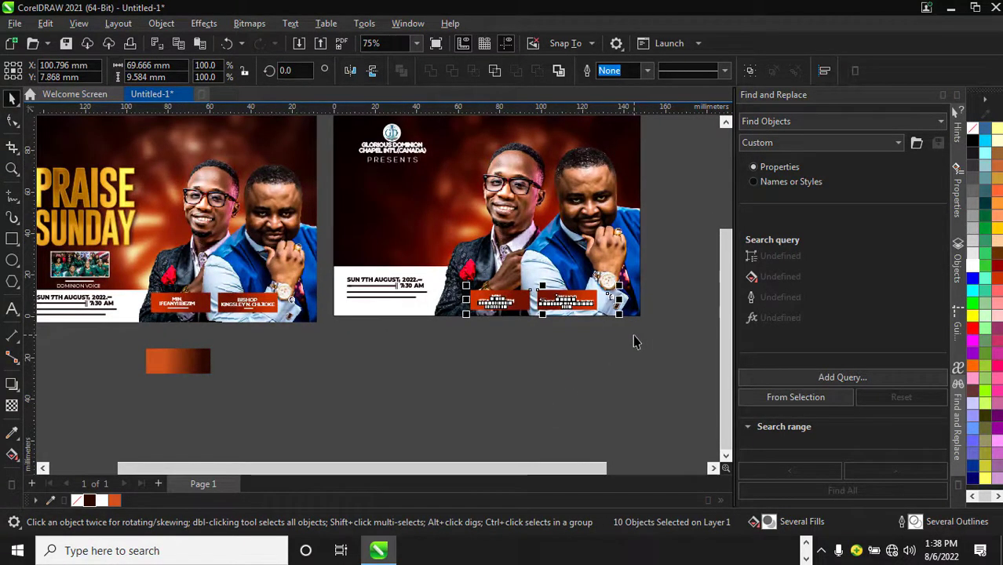
Step: Nudge the new flyer's name plates, together with their text, slightly further upward
{"action": "key", "text": "Up"}
{"action": "key", "text": "Up"}
{"action": "key", "text": "Up"}
{"action": "key", "text": "Up"}
{"action": "key", "text": "Up"}
{"action": "key", "text": "Up"}
{"action": "key", "text": "Up"}
{"action": "key", "text": "Up"}
{"action": "key", "text": "Up"}
{"action": "key", "text": "Up"}
{"action": "key", "text": "Up"}
{"action": "key", "text": "Up"}
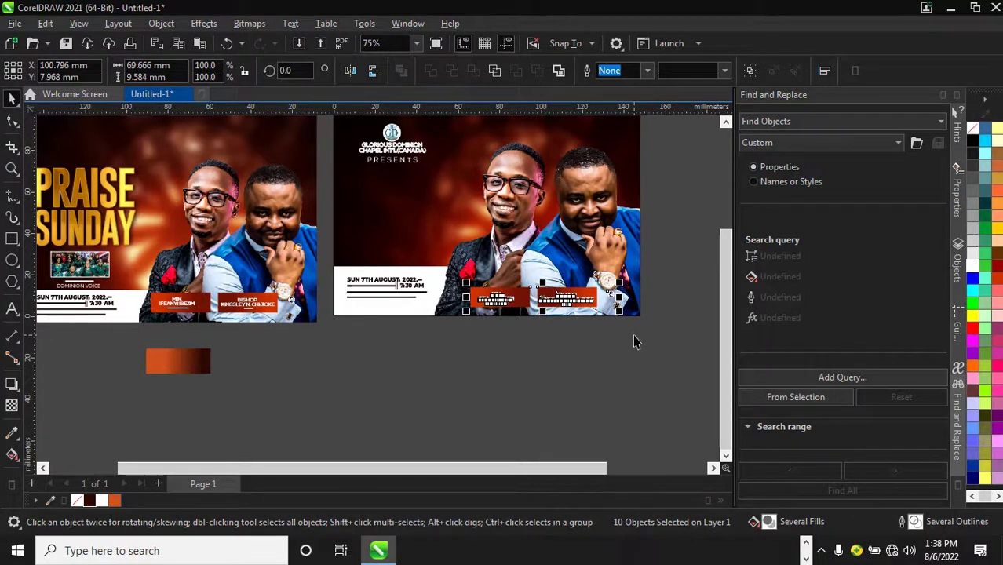
{"action": "left_click", "coordinate": [589, 396]}
Step: Move the small bitmap icon off the new flyer into the empty area below the page
{"action": "scroll", "coordinate": [541, 352], "scroll_direction": "down", "scroll_amount": 1}
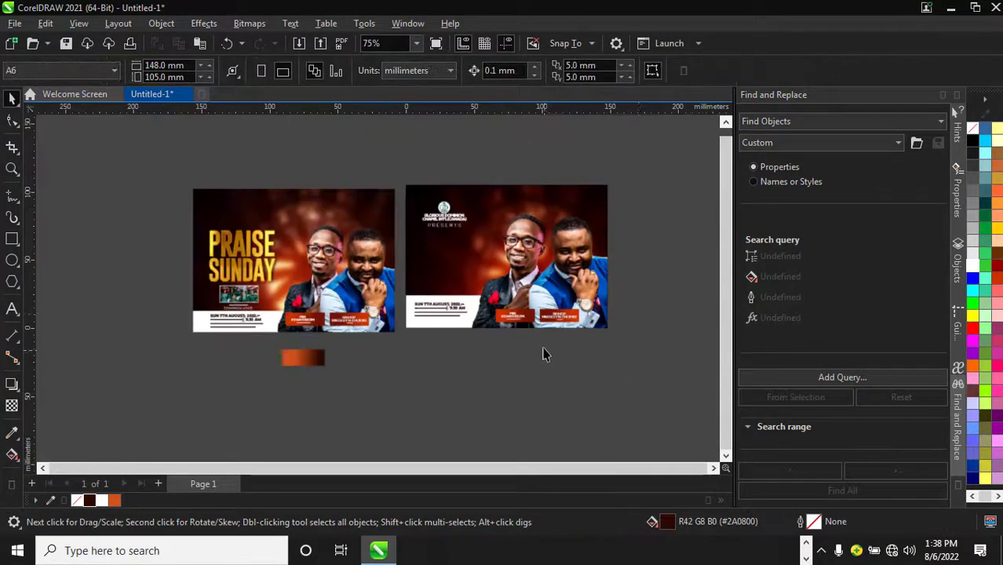
{"action": "left_click_drag", "start_coordinate": [657, 303], "coordinate": [584, 314]}
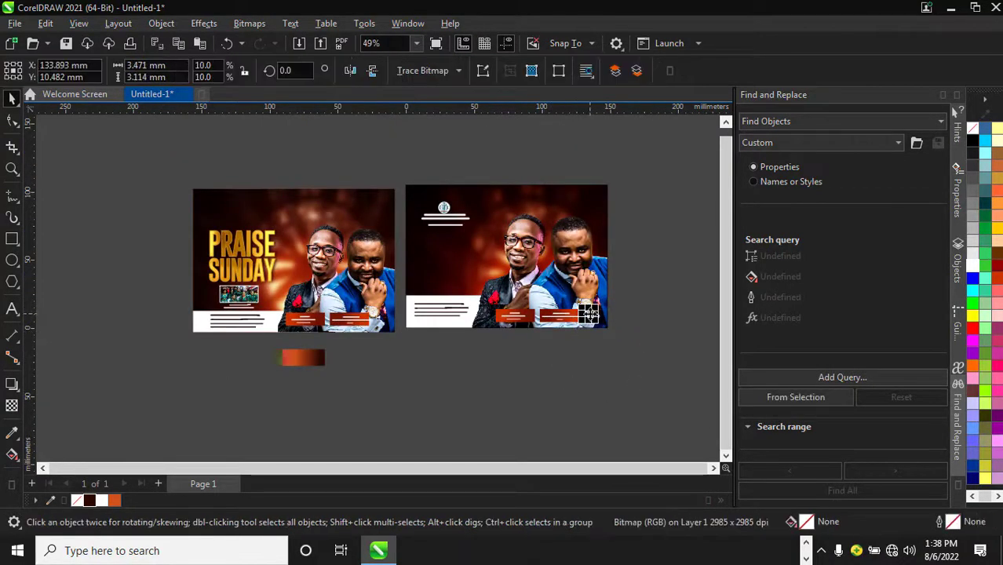
{"action": "scroll", "coordinate": [401, 228], "scroll_direction": "up", "scroll_amount": 2}
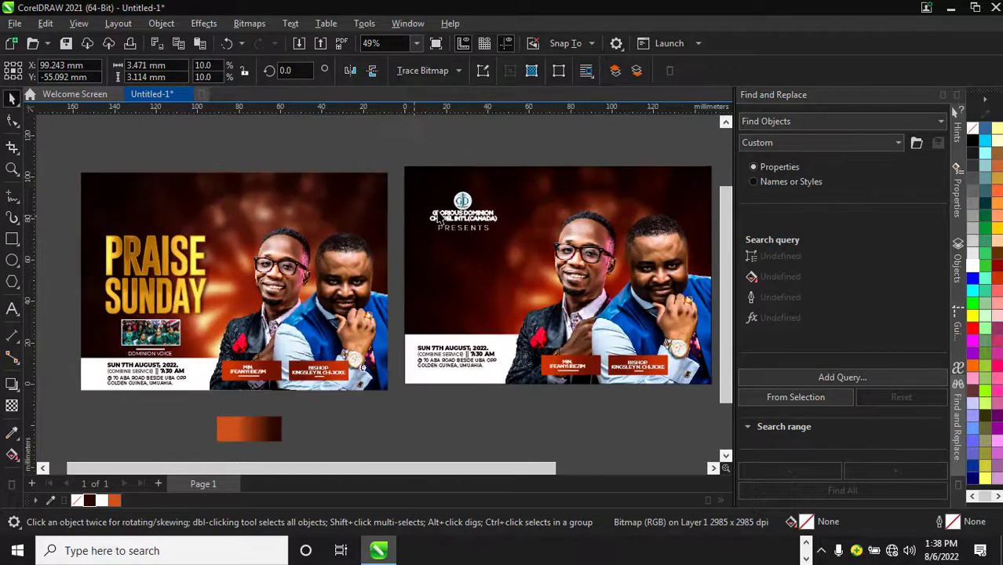
Step: Open the original flyer's PowerClip contents, copy the choir photo with its drop shadow, and finish editing the contents
{"action": "scroll", "coordinate": [428, 248], "scroll_direction": "down", "scroll_amount": 2}
{"action": "scroll", "coordinate": [267, 262], "scroll_direction": "up", "scroll_amount": 3}
{"action": "scroll", "coordinate": [290, 257], "scroll_direction": "up", "scroll_amount": 1}
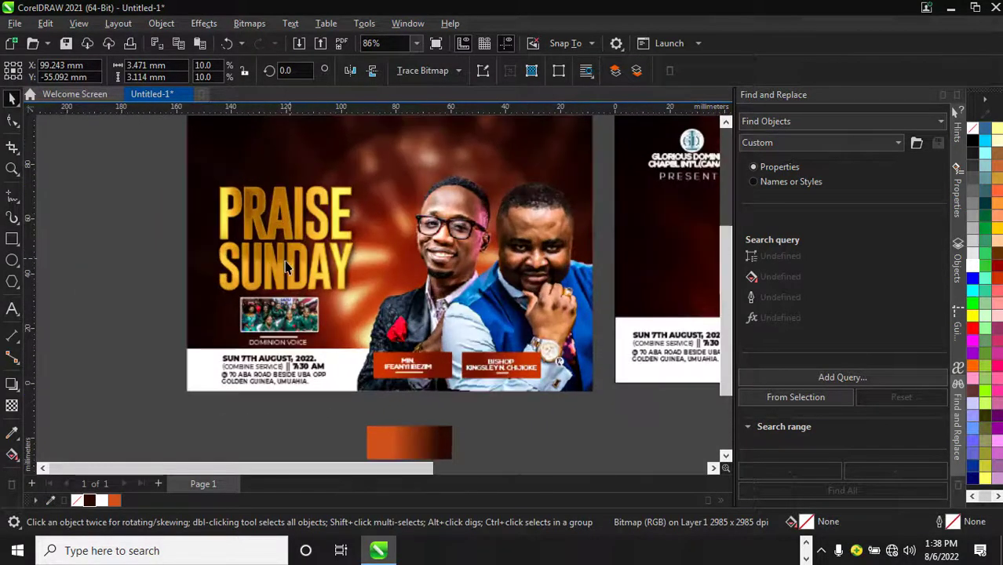
{"action": "scroll", "coordinate": [235, 310], "scroll_direction": "down", "scroll_amount": 1}
{"action": "left_click_drag", "start_coordinate": [129, 280], "coordinate": [314, 355]}
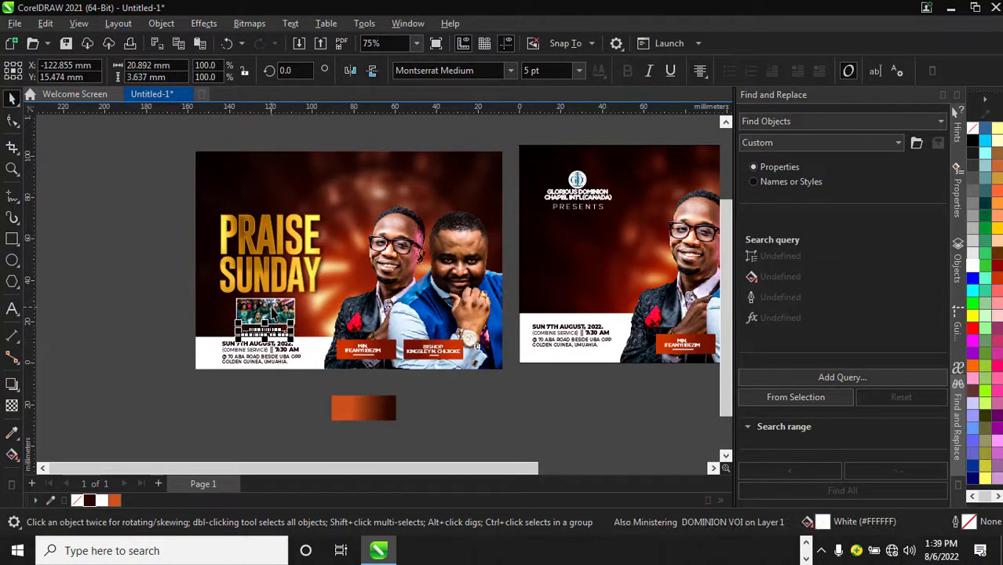
{"action": "left_click", "coordinate": [272, 312]}
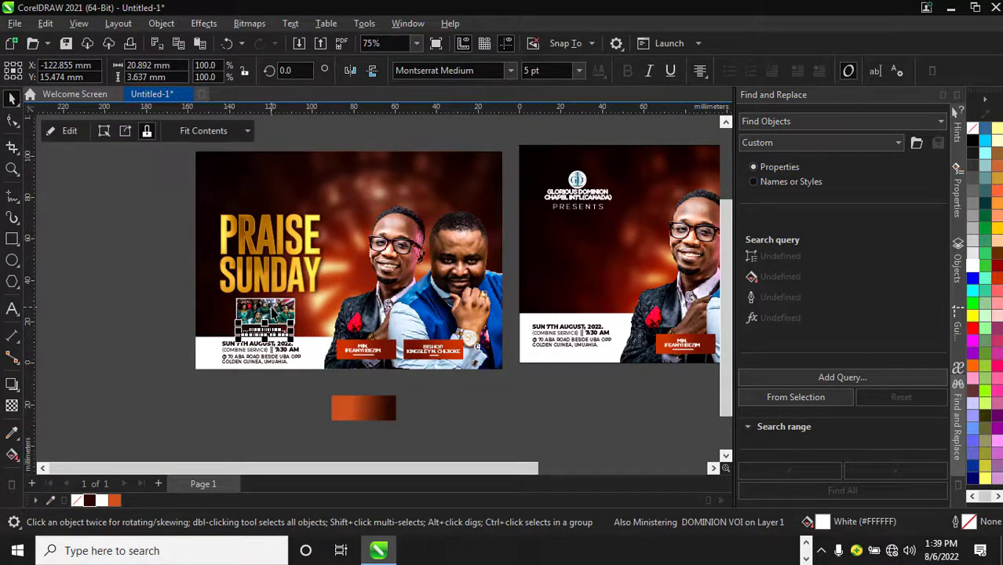
{"action": "key", "text": "Escape"}
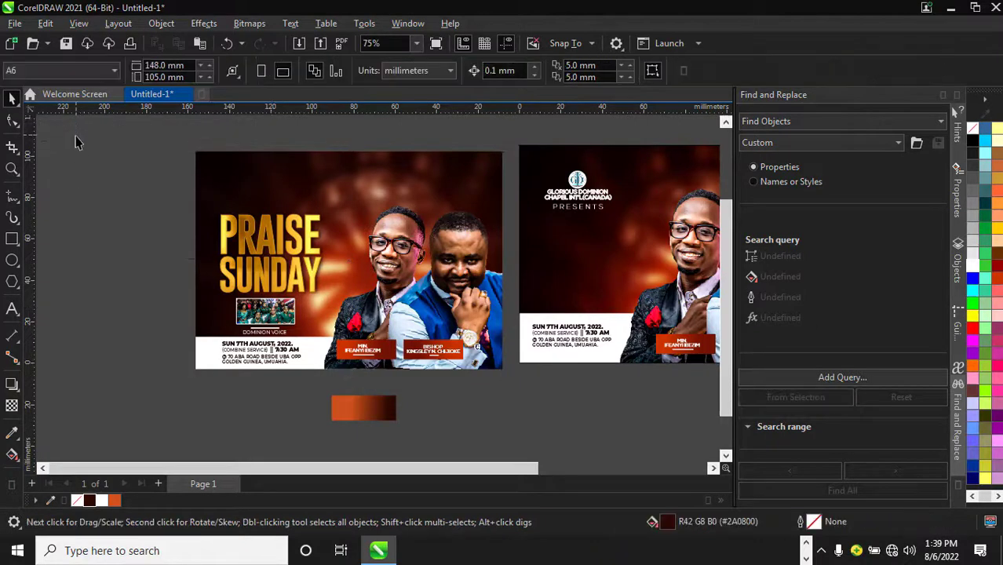
{"action": "left_click", "coordinate": [211, 205]}
{"action": "left_click", "coordinate": [59, 131]}
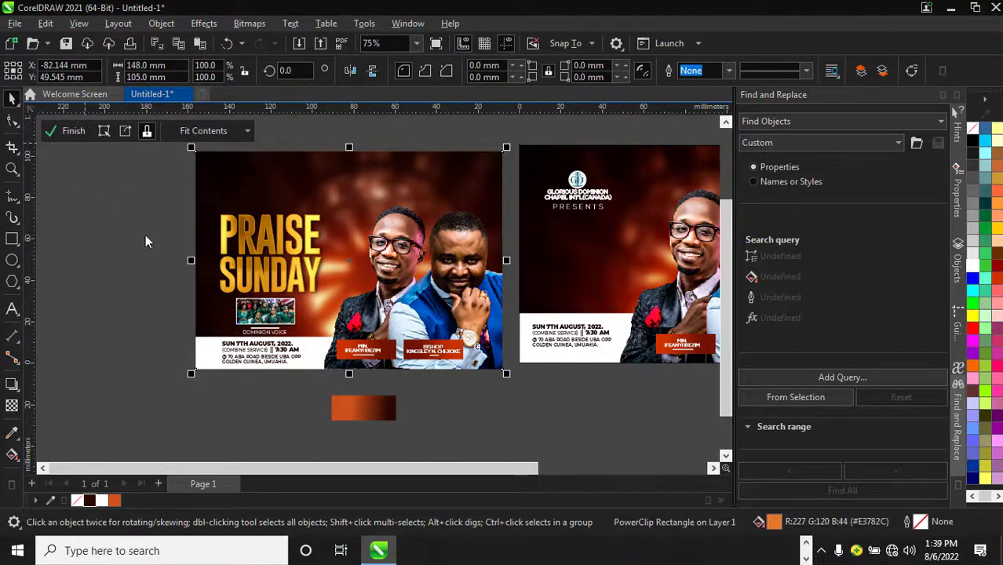
{"action": "left_click_drag", "start_coordinate": [106, 281], "coordinate": [308, 362]}
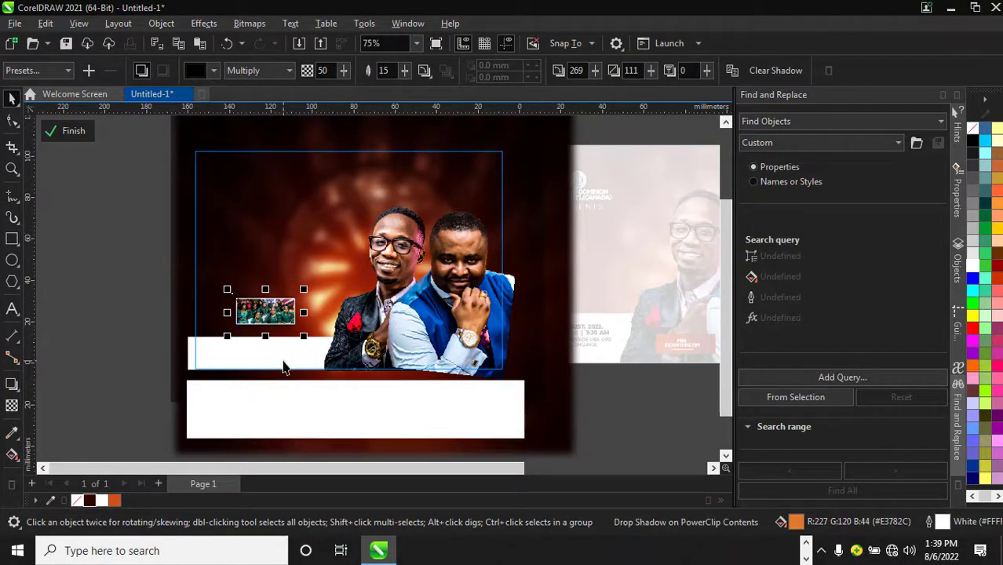
{"action": "left_click", "coordinate": [75, 132]}
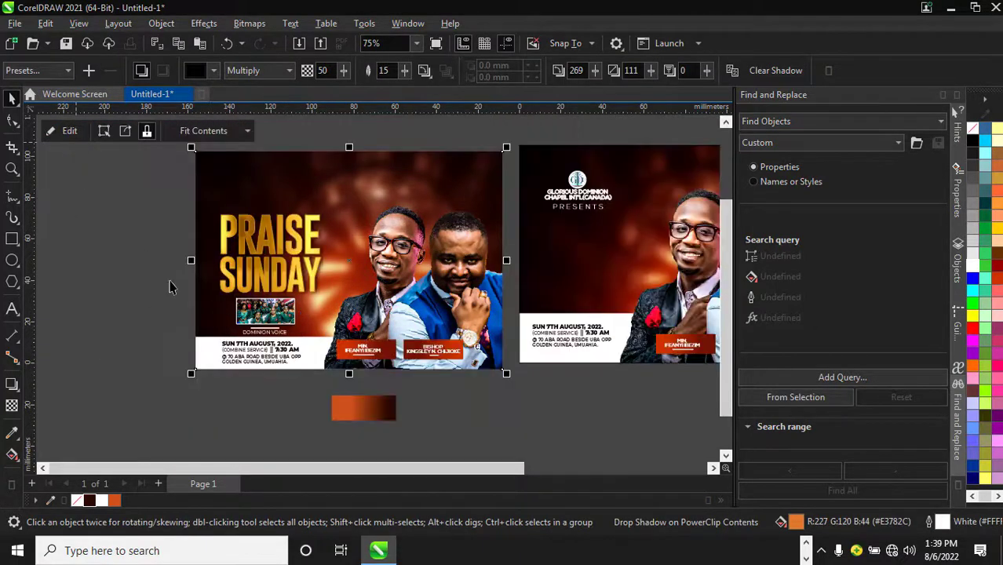
Step: Place the copied choir photo and its DOMINION VOICE caption on the new flyer, just above the white strip
{"action": "left_click", "coordinate": [187, 372]}
{"action": "left_click_drag", "start_coordinate": [150, 285], "coordinate": [351, 354]}
{"action": "left_click_drag", "start_coordinate": [267, 314], "coordinate": [575, 288]}
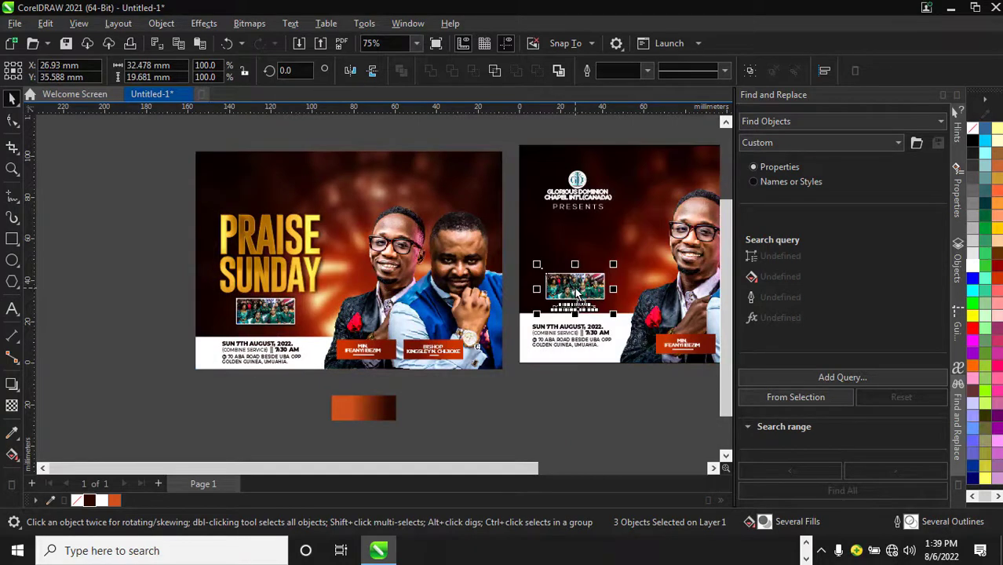
{"action": "scroll", "coordinate": [589, 383], "scroll_direction": "down", "scroll_amount": 3}
{"action": "scroll", "coordinate": [537, 428], "scroll_direction": "up", "scroll_amount": 3}
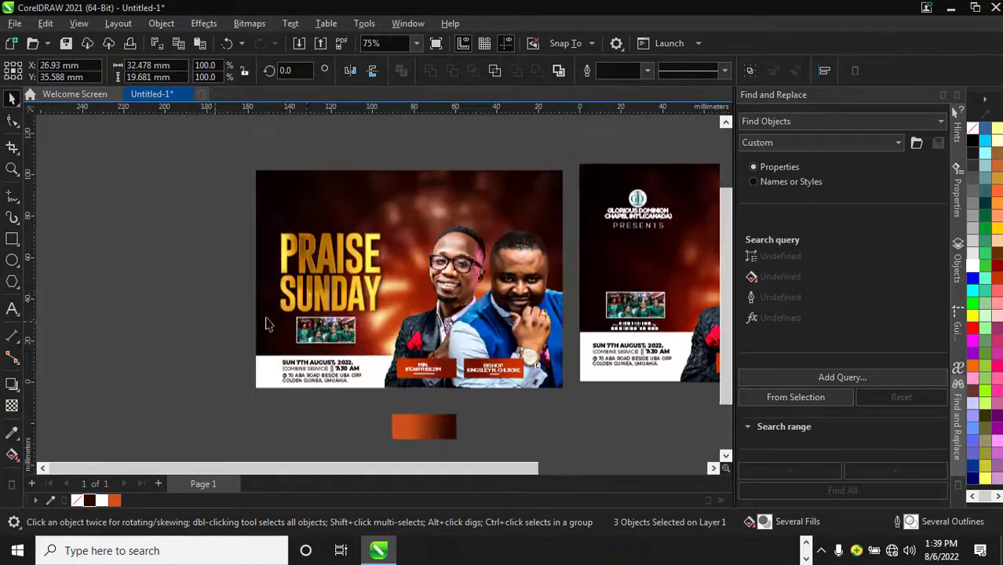
Step: Copy the PRAISE SUNDAY title group into the empty area beside the original flyer and ungroup the copy
{"action": "left_click", "coordinate": [308, 297]}
{"action": "scroll", "coordinate": [309, 297], "scroll_direction": "down", "scroll_amount": 2}
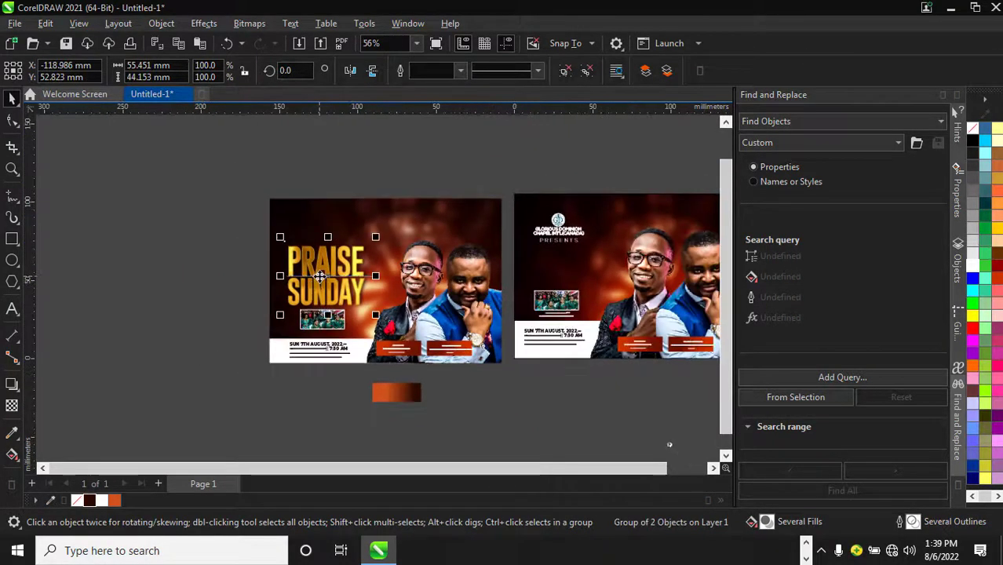
{"action": "left_click_drag", "start_coordinate": [320, 276], "coordinate": [182, 274]}
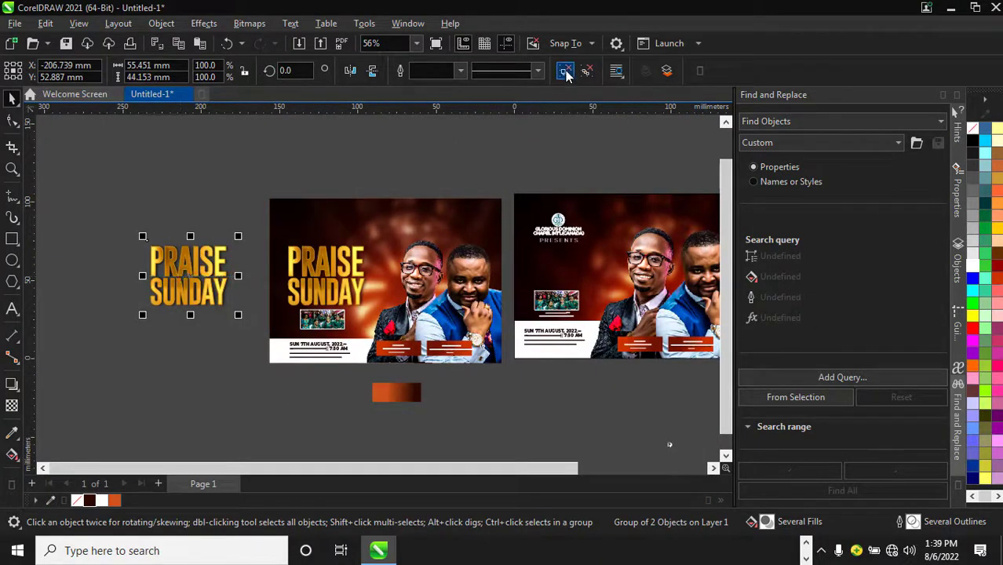
{"action": "left_click", "coordinate": [136, 342]}
{"action": "scroll", "coordinate": [178, 268], "scroll_direction": "up", "scroll_amount": 2}
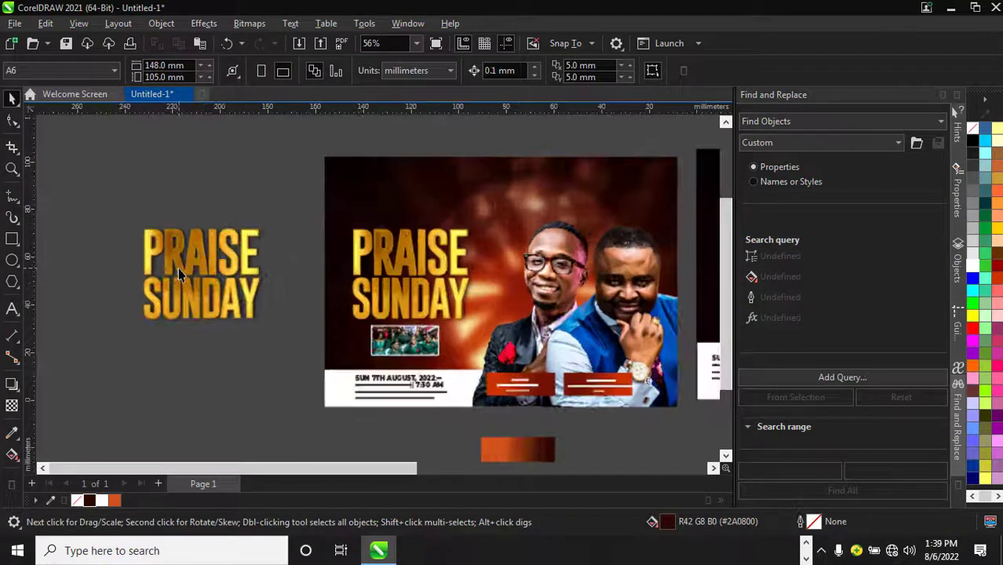
Step: Move the copied gold PRAISE SUNDAY lettering below its dark shadow to separate the two
{"action": "left_click", "coordinate": [179, 268]}
{"action": "left_click_drag", "start_coordinate": [178, 268], "coordinate": [188, 364]}
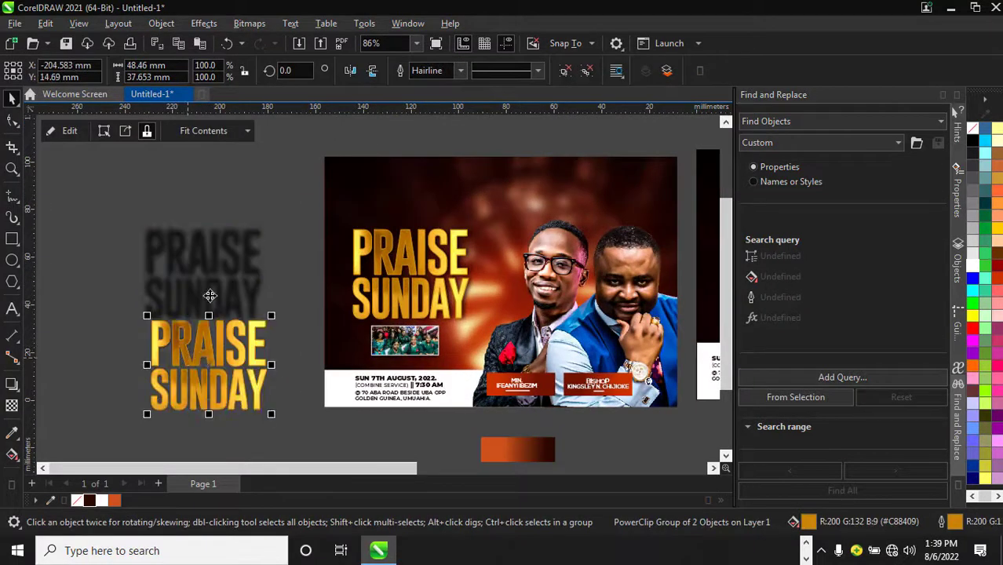
{"action": "scroll", "coordinate": [209, 295], "scroll_direction": "down", "scroll_amount": 2}
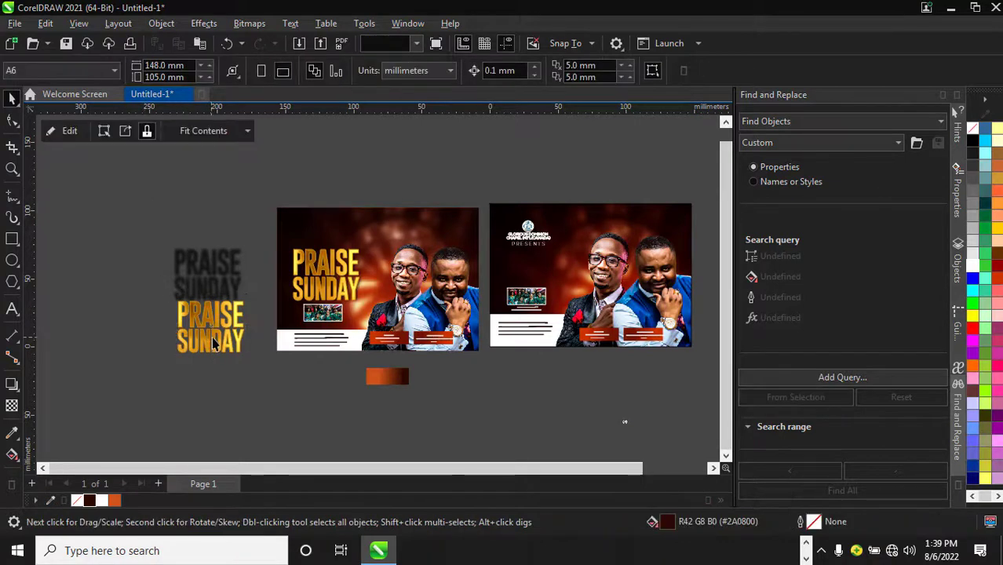
Step: Extract the gold shield image from the lettering's PowerClip and move it clear of the title copy
{"action": "left_click", "coordinate": [125, 131]}
{"action": "scroll", "coordinate": [242, 173], "scroll_direction": "down", "scroll_amount": 3}
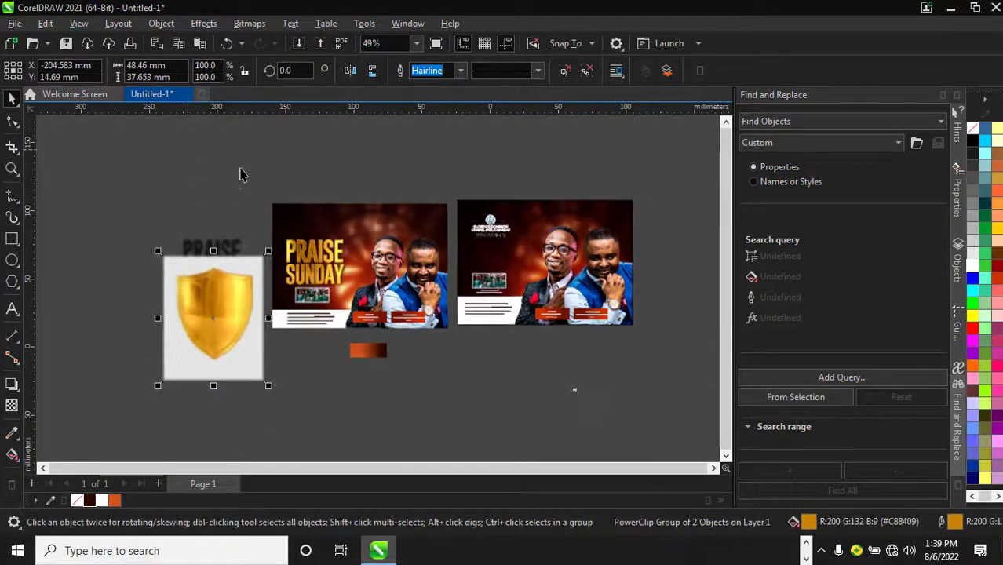
{"action": "left_click_drag", "start_coordinate": [239, 285], "coordinate": [110, 263]}
{"action": "scroll", "coordinate": [134, 250], "scroll_direction": "up", "scroll_amount": 1}
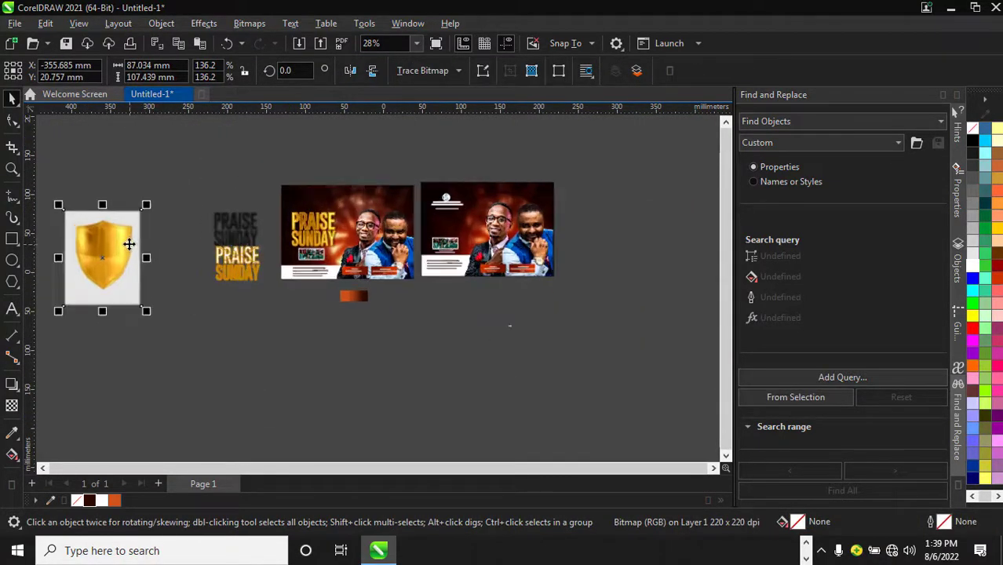
Step: Move the emptied PRAISE SUNDAY lettering further away from its shadow and examine its white and ochre letters up close
{"action": "left_click", "coordinate": [236, 282]}
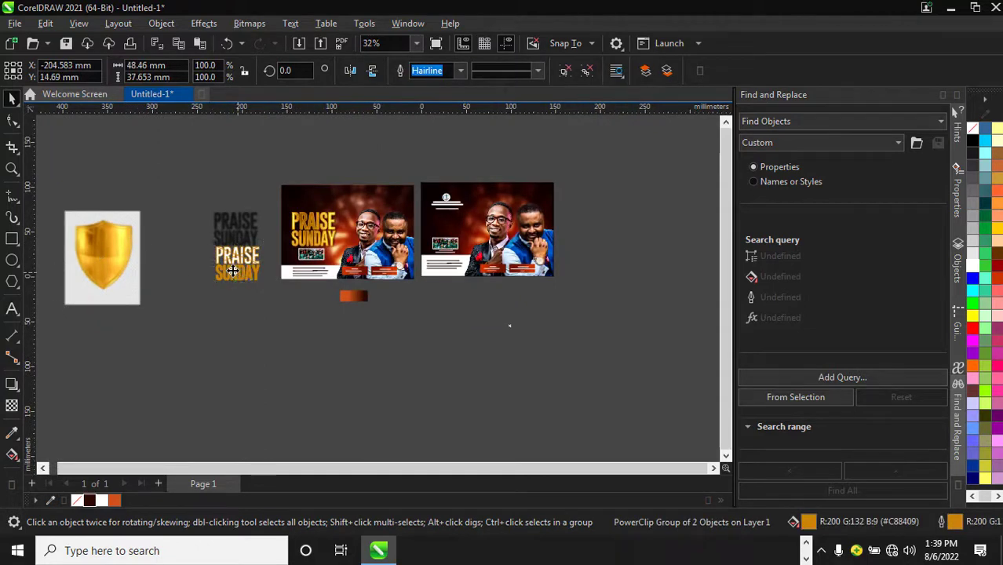
{"action": "left_click_drag", "start_coordinate": [235, 283], "coordinate": [212, 284]}
{"action": "scroll", "coordinate": [212, 283], "scroll_direction": "up", "scroll_amount": 1}
{"action": "scroll", "coordinate": [212, 282], "scroll_direction": "up", "scroll_amount": 1}
{"action": "scroll", "coordinate": [210, 284], "scroll_direction": "down", "scroll_amount": 2}
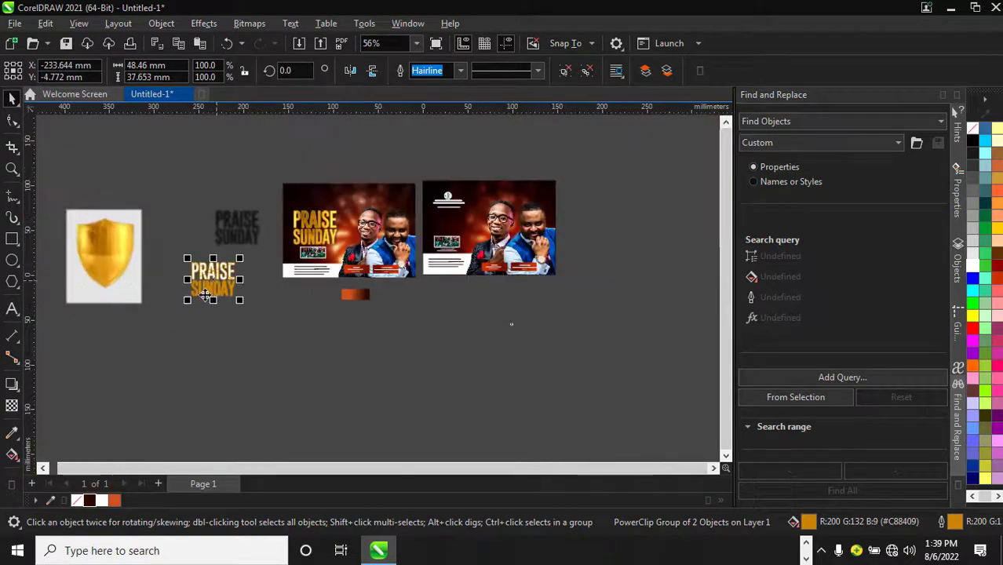
{"action": "scroll", "coordinate": [208, 285], "scroll_direction": "up", "scroll_amount": 3}
{"action": "scroll", "coordinate": [208, 284], "scroll_direction": "down", "scroll_amount": 1}
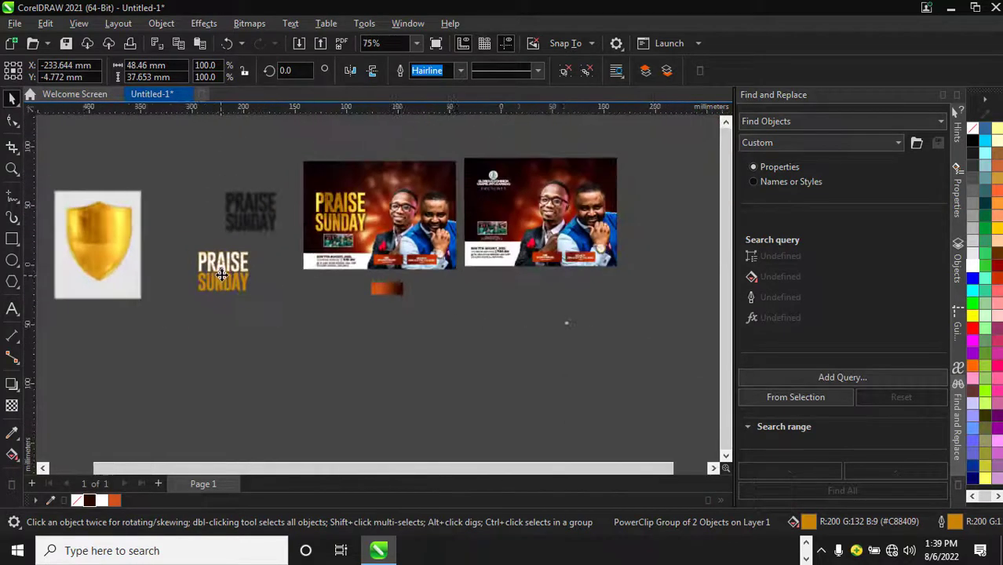
{"action": "scroll", "coordinate": [223, 281], "scroll_direction": "up", "scroll_amount": 3}
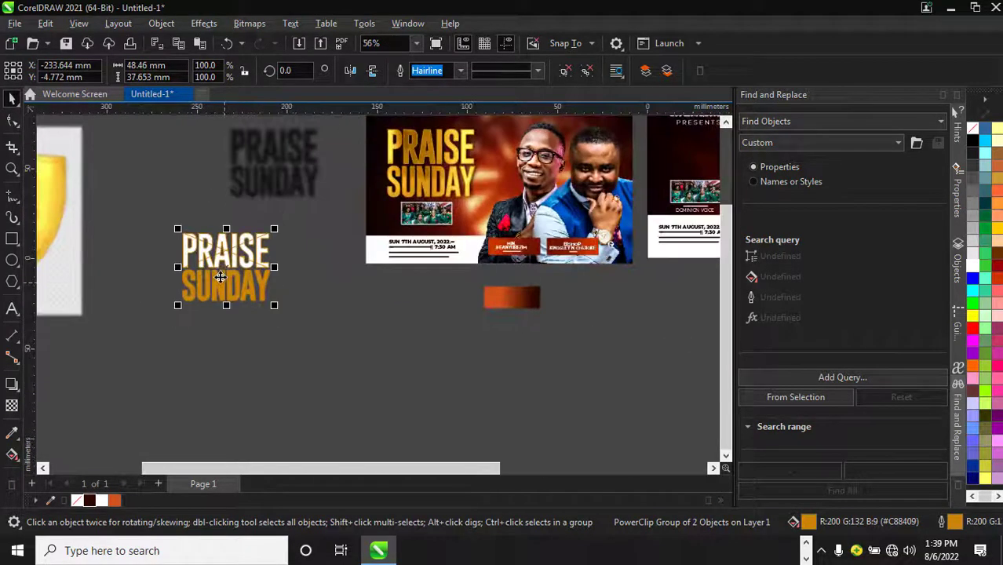
{"action": "scroll", "coordinate": [225, 270], "scroll_direction": "down", "scroll_amount": 3}
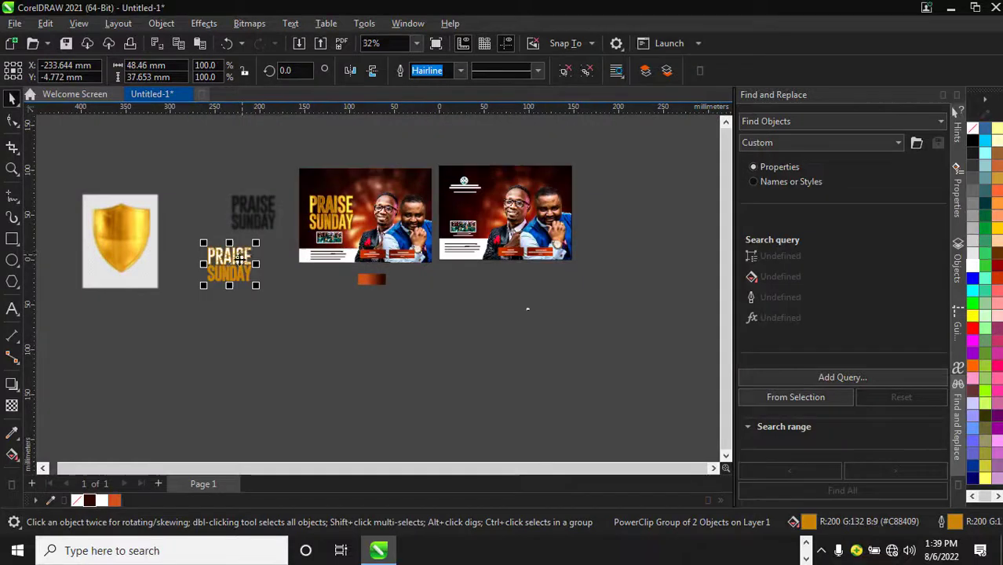
Step: Add the artistic text PRAISE SUNDAY on two lines in the empty area below the extracted lettering
{"action": "left_click", "coordinate": [14, 310]}
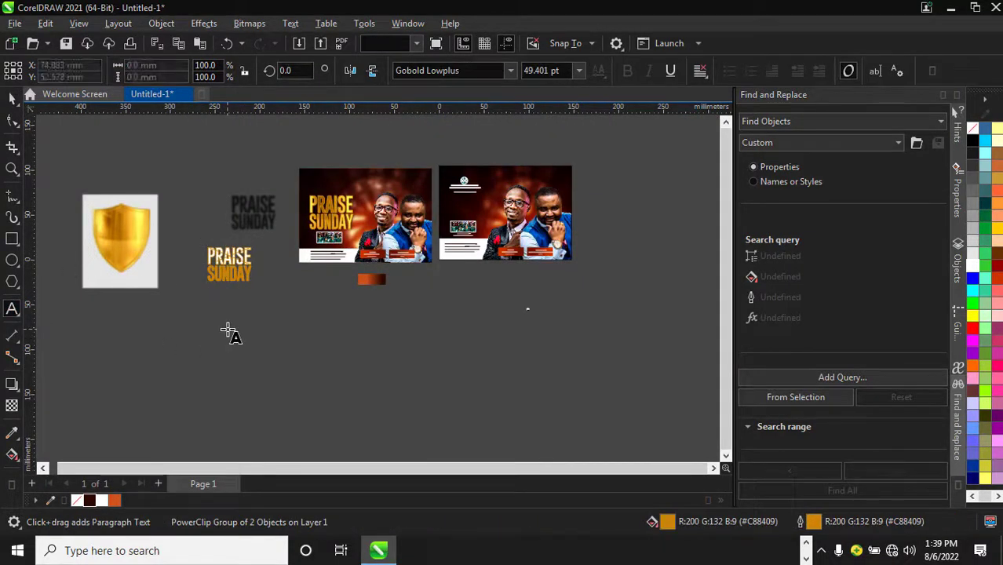
{"action": "left_click", "coordinate": [228, 331]}
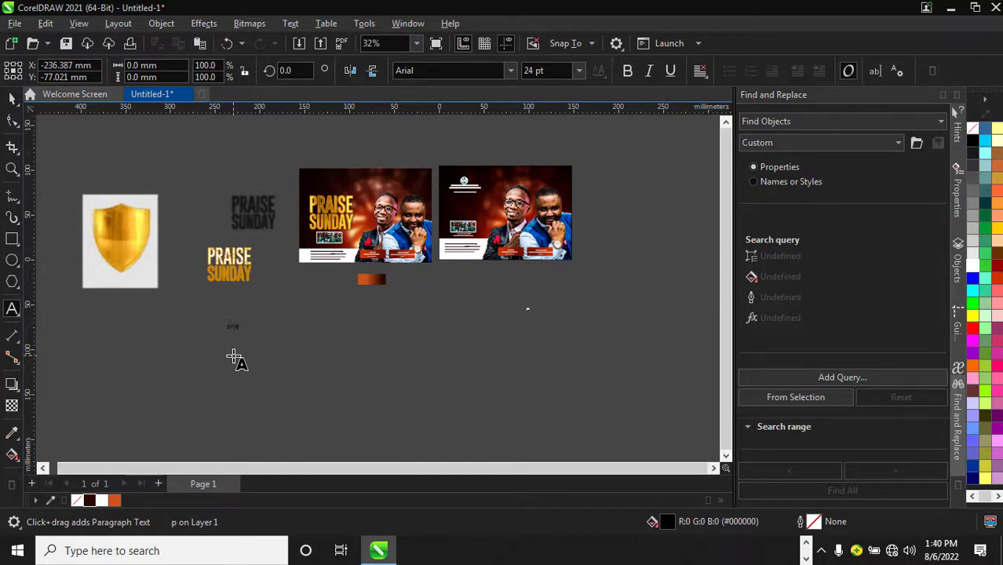
{"action": "key", "text": "BackSpace"}
{"action": "key", "text": "BackSpace"}
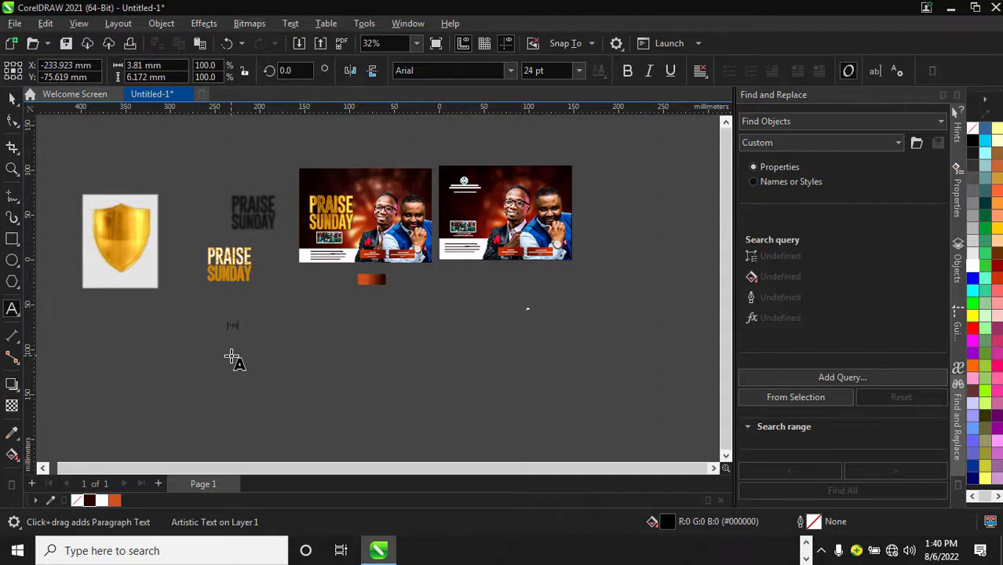
{"action": "type", "text": "PRAISE"}
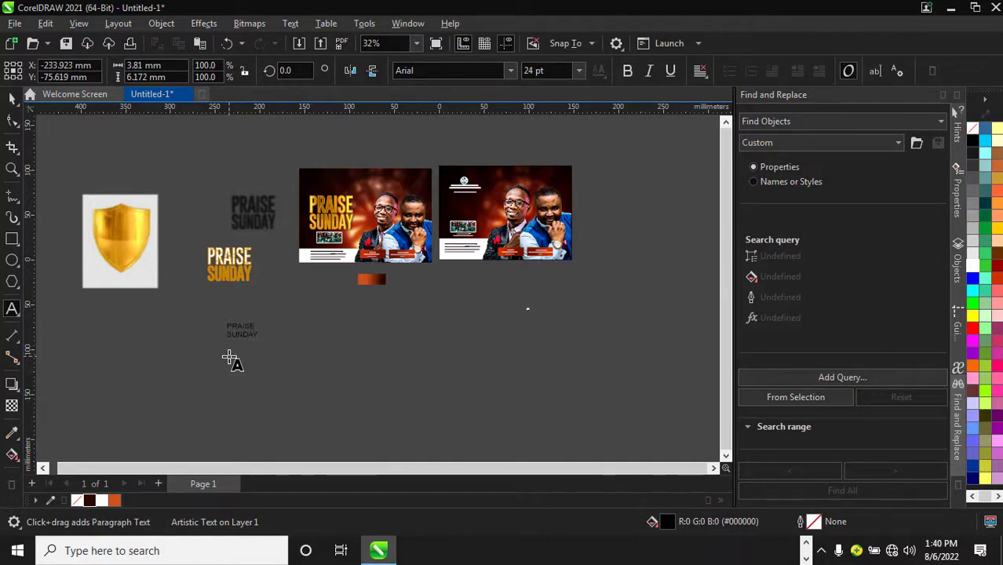
{"action": "key", "text": "Escape"}
{"action": "scroll", "coordinate": [225, 353], "scroll_direction": "up", "scroll_amount": 1}
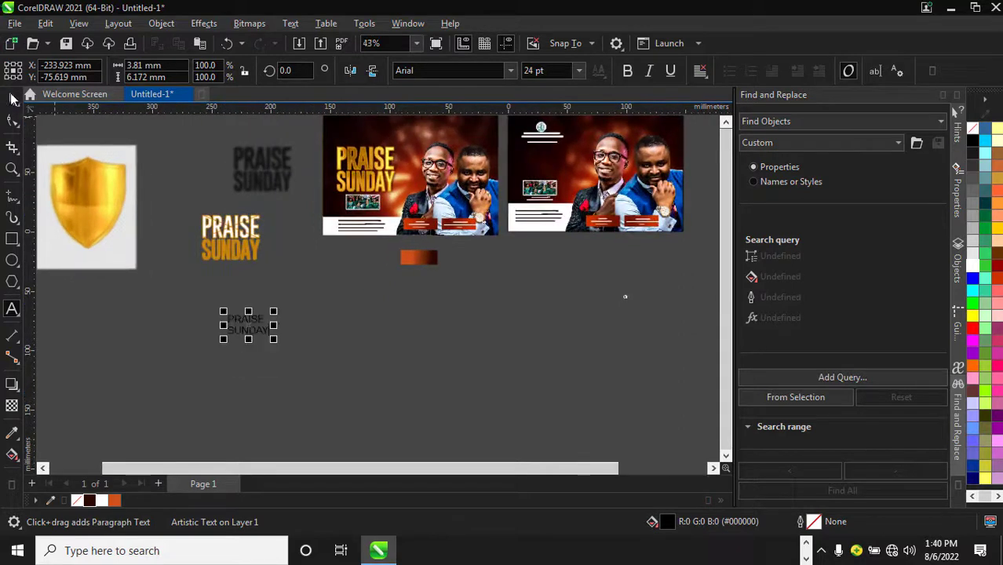
{"action": "left_click", "coordinate": [11, 98]}
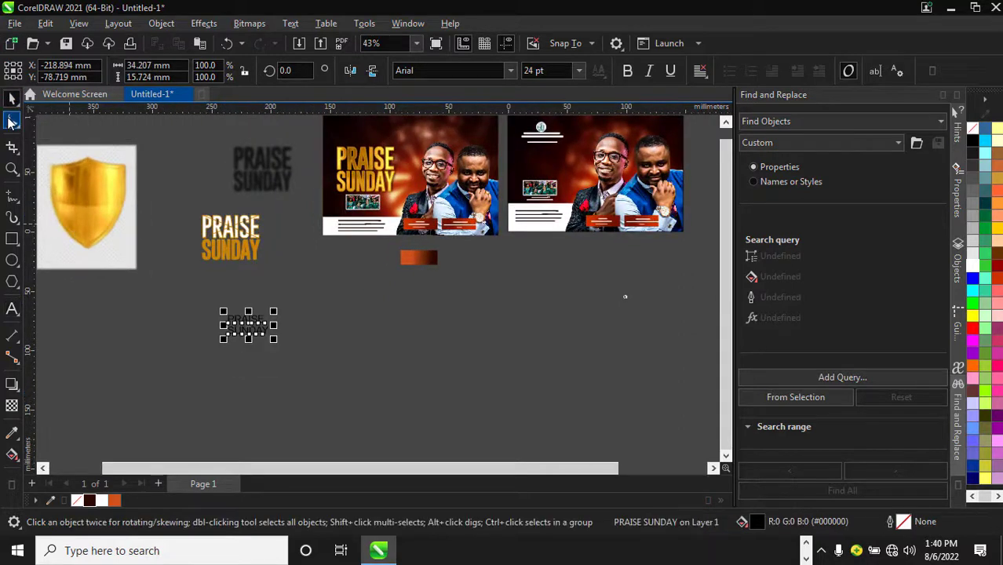
Step: Tighten the letter spacing and line spacing of the new PRAISE SUNDAY text with the Shape tool
{"action": "left_click", "coordinate": [11, 122]}
{"action": "scroll", "coordinate": [261, 348], "scroll_direction": "up", "scroll_amount": 2}
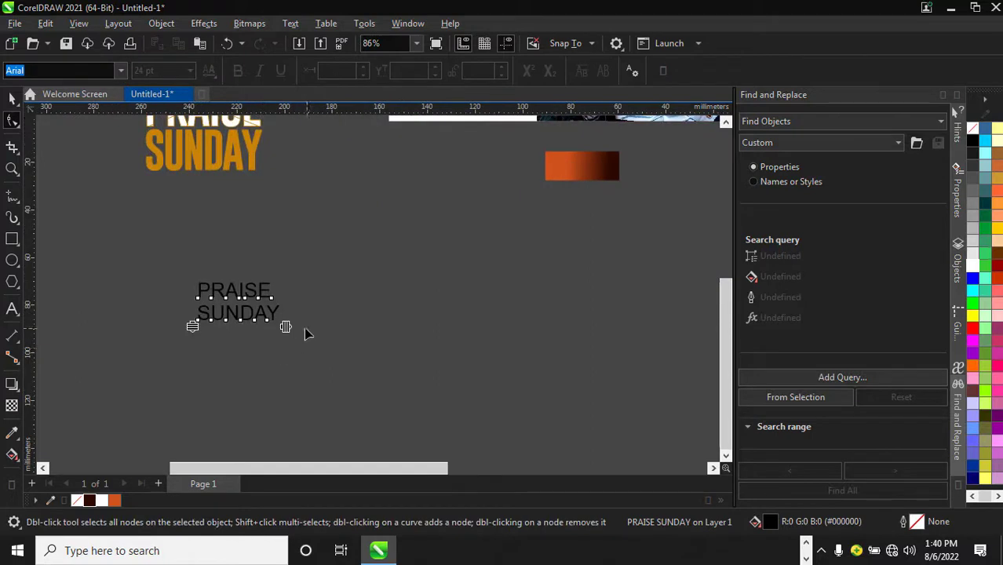
{"action": "left_click_drag", "start_coordinate": [284, 327], "coordinate": [272, 330]}
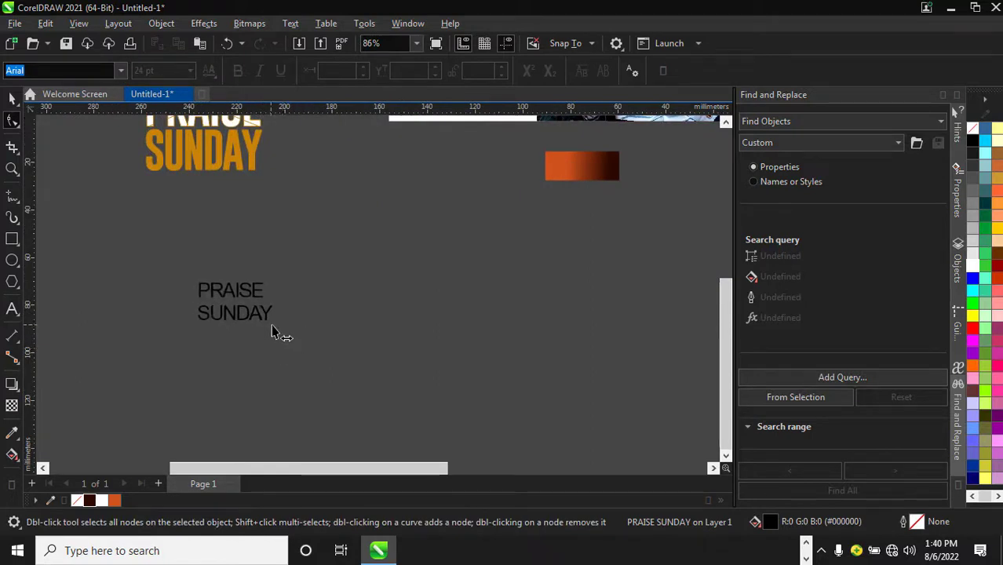
{"action": "left_click_drag", "start_coordinate": [193, 327], "coordinate": [192, 322]}
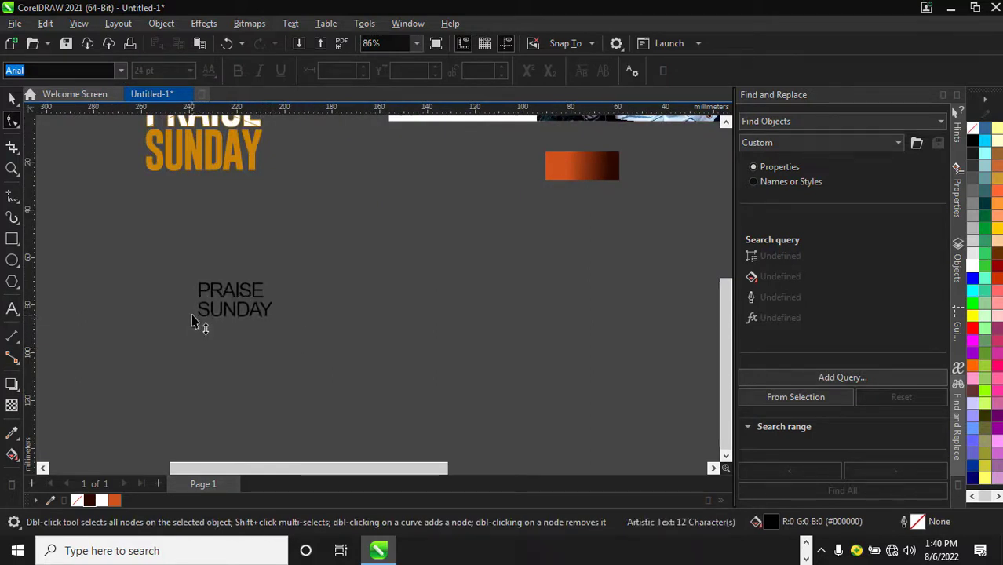
{"action": "left_click", "coordinate": [11, 98]}
{"action": "scroll", "coordinate": [223, 234], "scroll_direction": "down", "scroll_amount": 3}
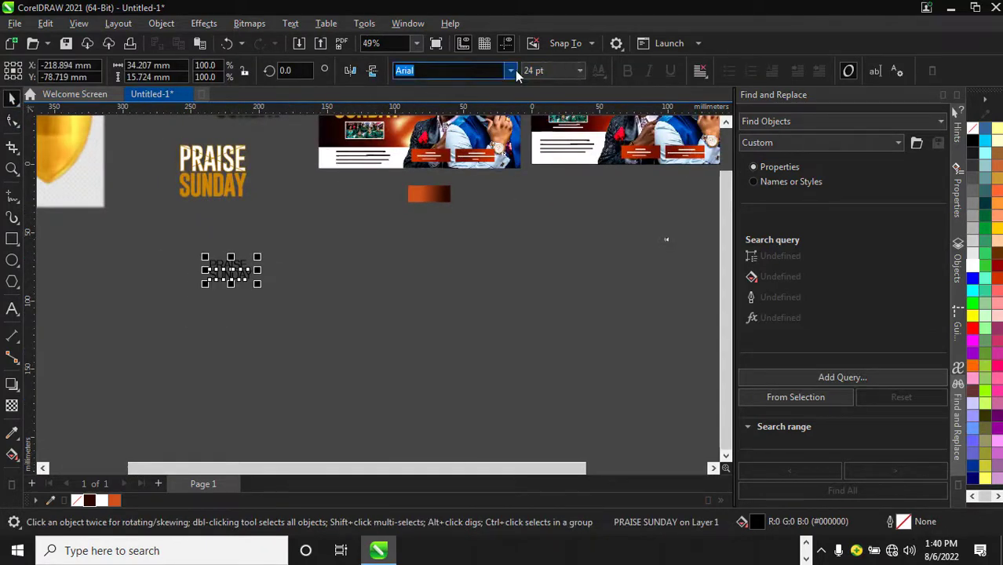
Step: Copy the font name Gobold Lowplus from the existing white-and-ochre PRAISE SUNDAY lettering
{"action": "left_click", "coordinate": [511, 70]}
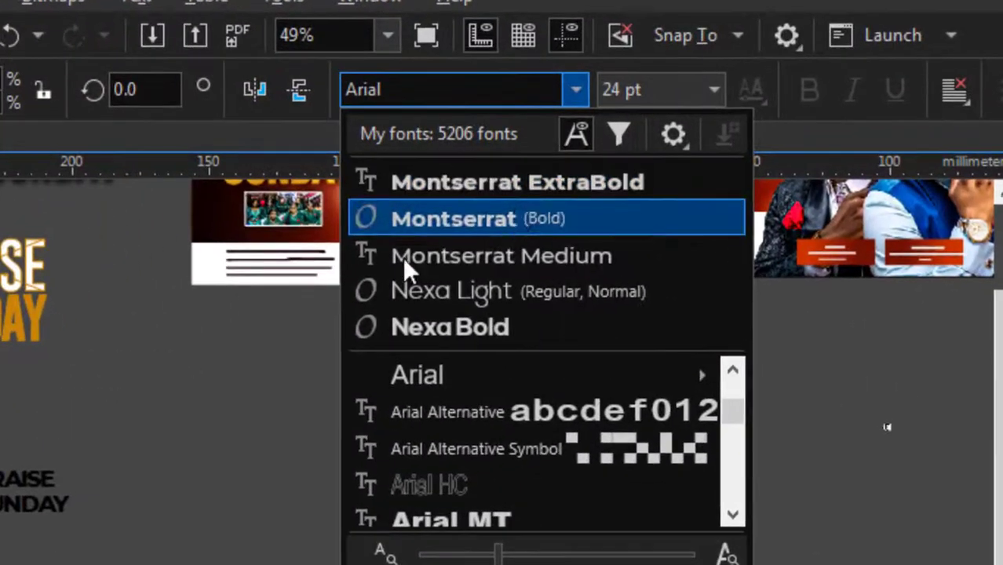
{"action": "left_click", "coordinate": [407, 256]}
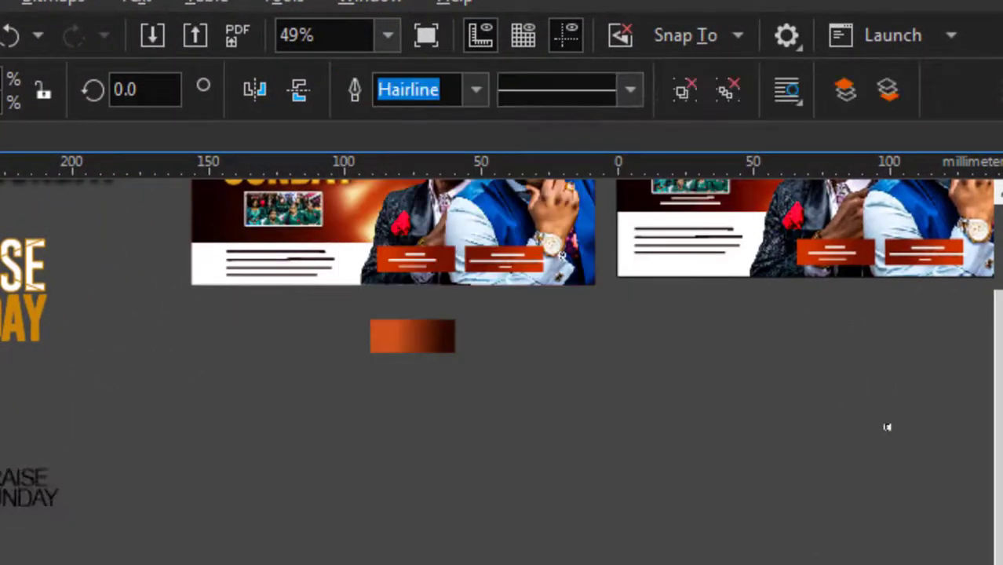
{"action": "scroll", "coordinate": [87, 353], "scroll_direction": "down", "scroll_amount": 2}
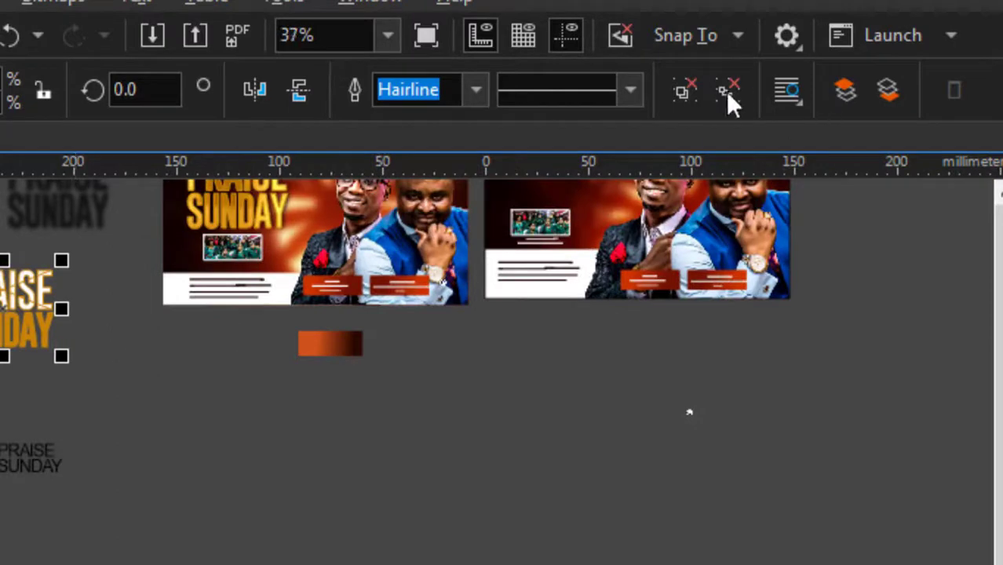
{"action": "left_click", "coordinate": [699, 89]}
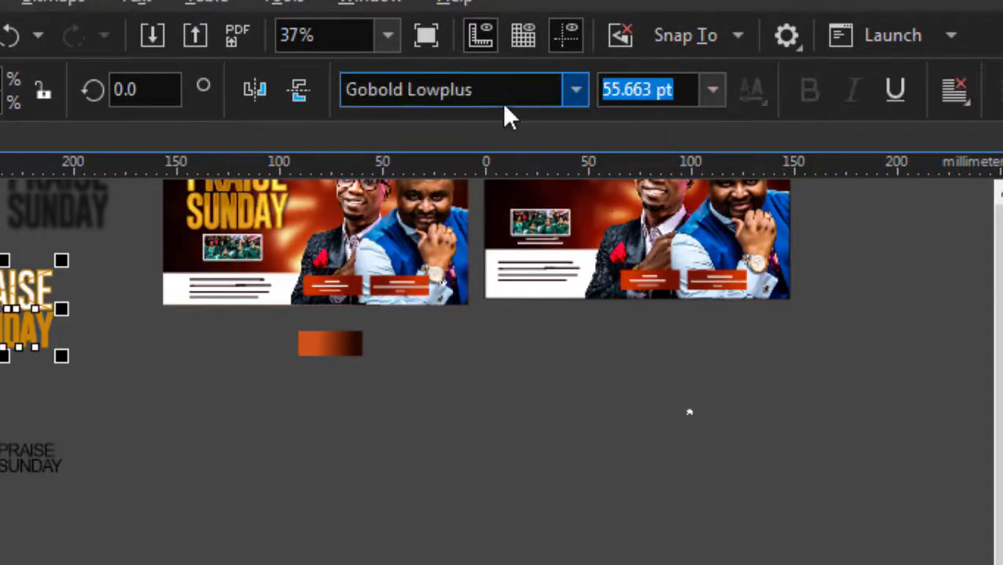
{"action": "left_click_drag", "start_coordinate": [346, 89], "coordinate": [475, 90]}
{"action": "key", "text": "ctrl+c"}
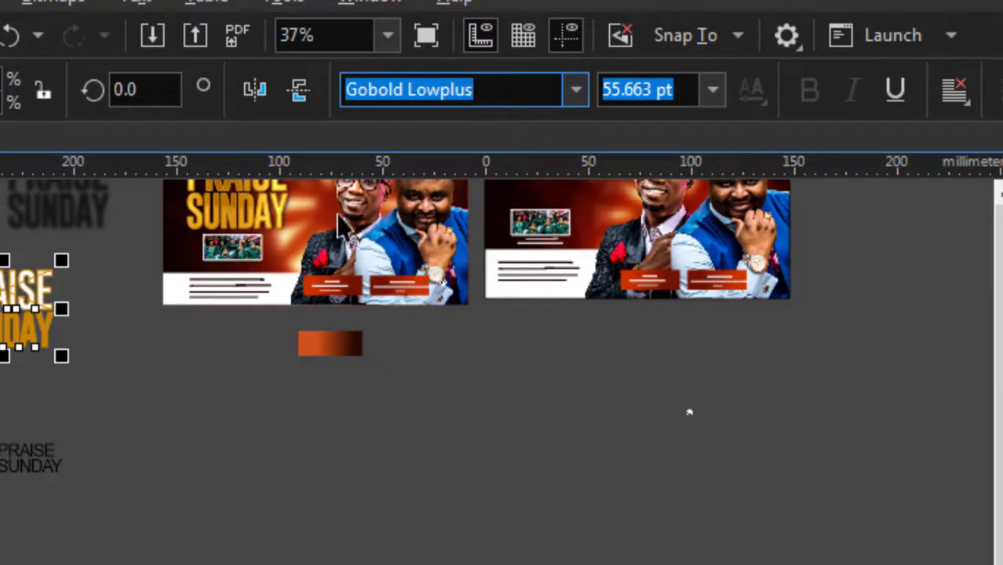
Step: Set the font of the new black PRAISE SUNDAY text to Gobold Lowplus
{"action": "left_click", "coordinate": [31, 449]}
{"action": "left_click", "coordinate": [471, 89]}
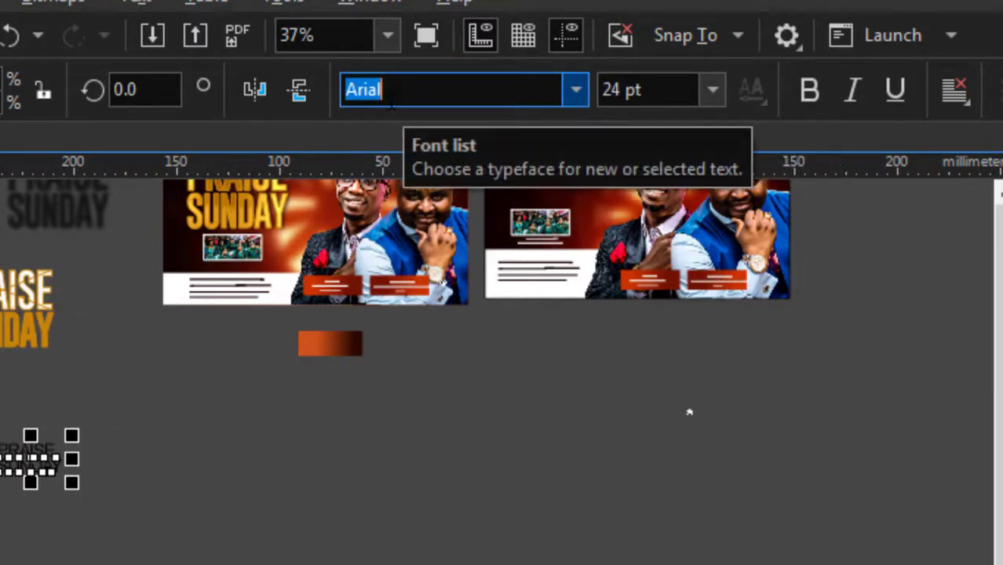
{"action": "key", "text": "ctrl+v"}
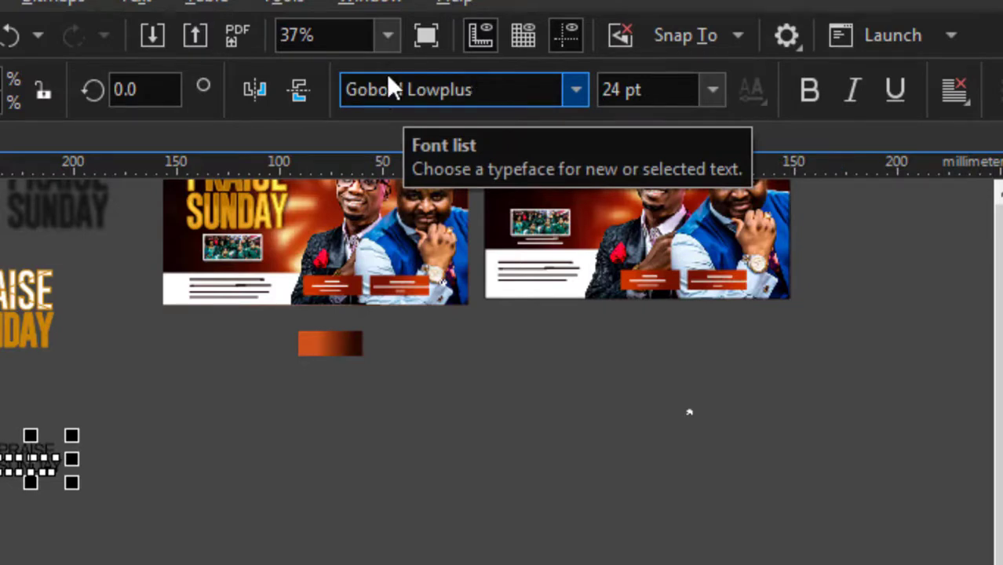
{"action": "key", "text": "Return"}
{"action": "scroll", "coordinate": [35, 437], "scroll_direction": "up", "scroll_amount": 4}
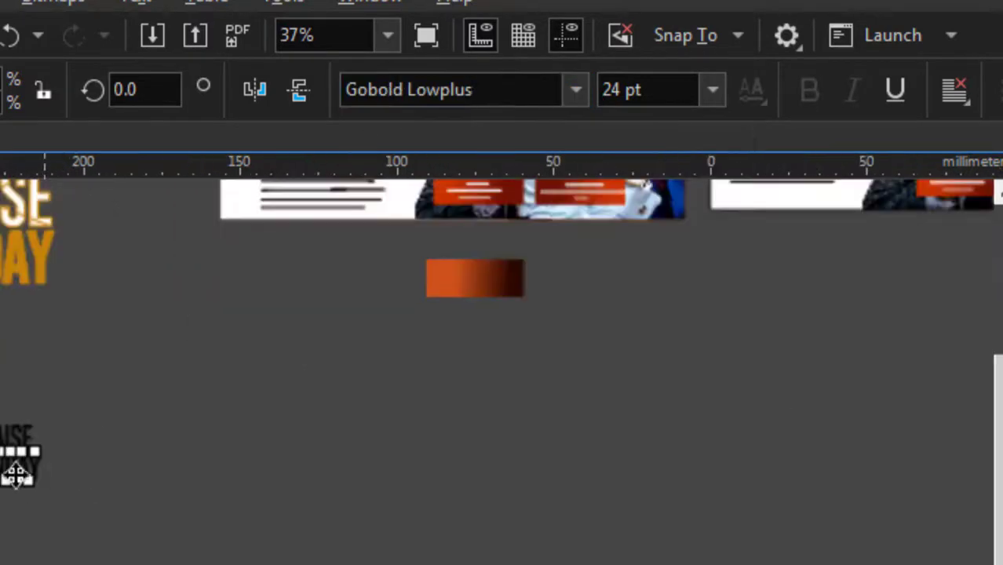
{"action": "scroll", "coordinate": [36, 438], "scroll_direction": "up", "scroll_amount": 4}
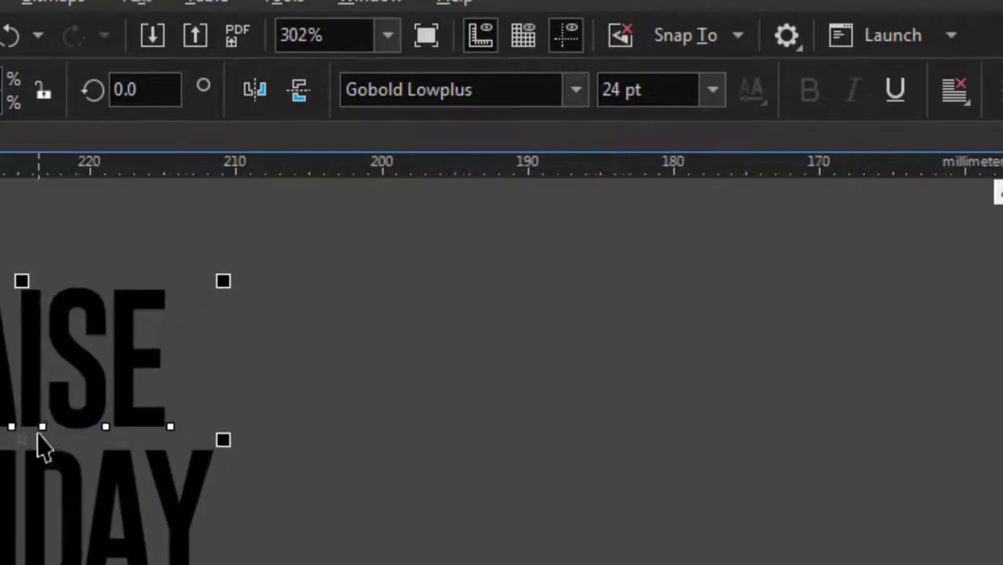
{"action": "scroll", "coordinate": [37, 440], "scroll_direction": "down", "scroll_amount": 4}
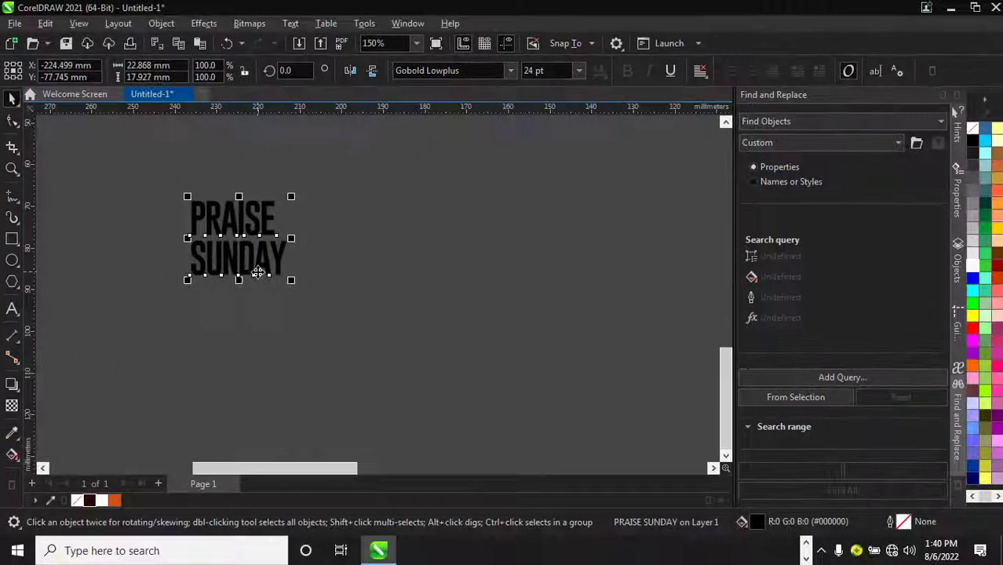
Step: Break the PRAISE SUNDAY text apart into separate lines and scale SUNDAY to about 86% to match the width of PRAISE
{"action": "left_click", "coordinate": [259, 272], "text": "ctrl"}
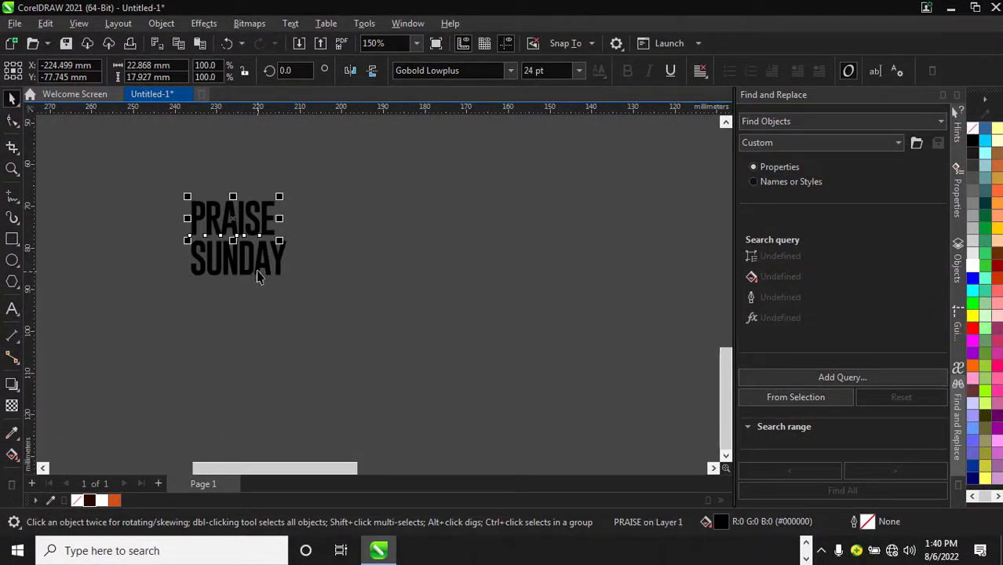
{"action": "scroll", "coordinate": [241, 219], "scroll_direction": "up", "scroll_amount": 2}
{"action": "left_click", "coordinate": [282, 274], "text": "ctrl"}
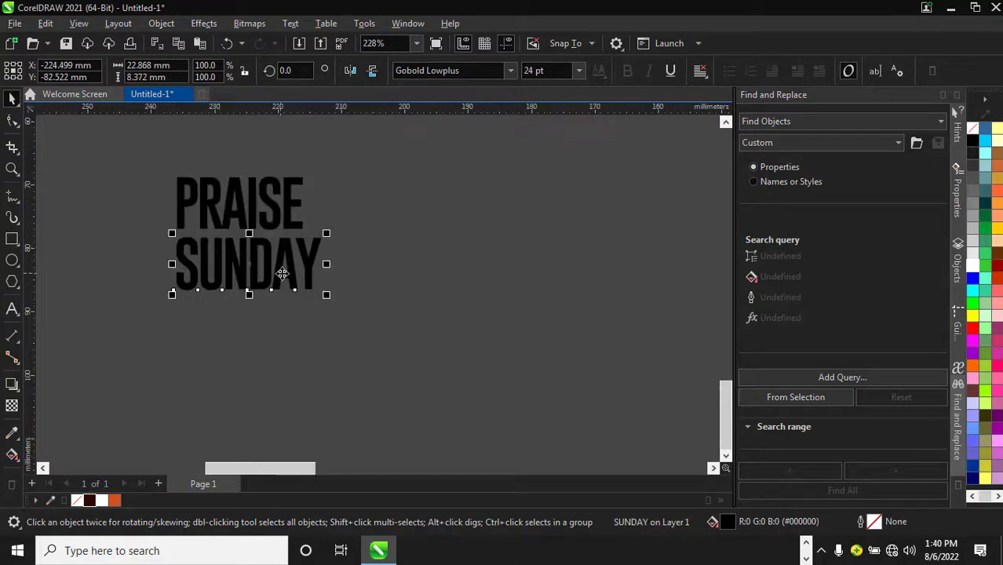
{"action": "left_click_drag", "start_coordinate": [327, 294], "coordinate": [312, 294]}
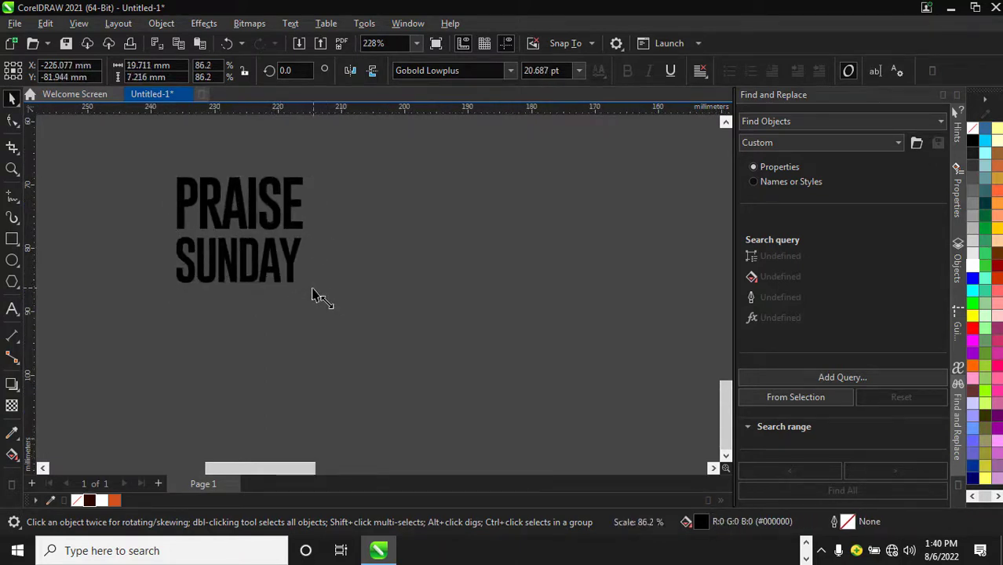
Step: Move SUNDAY up slightly so it sits closer beneath PRAISE
{"action": "scroll", "coordinate": [251, 276], "scroll_direction": "down", "scroll_amount": 2}
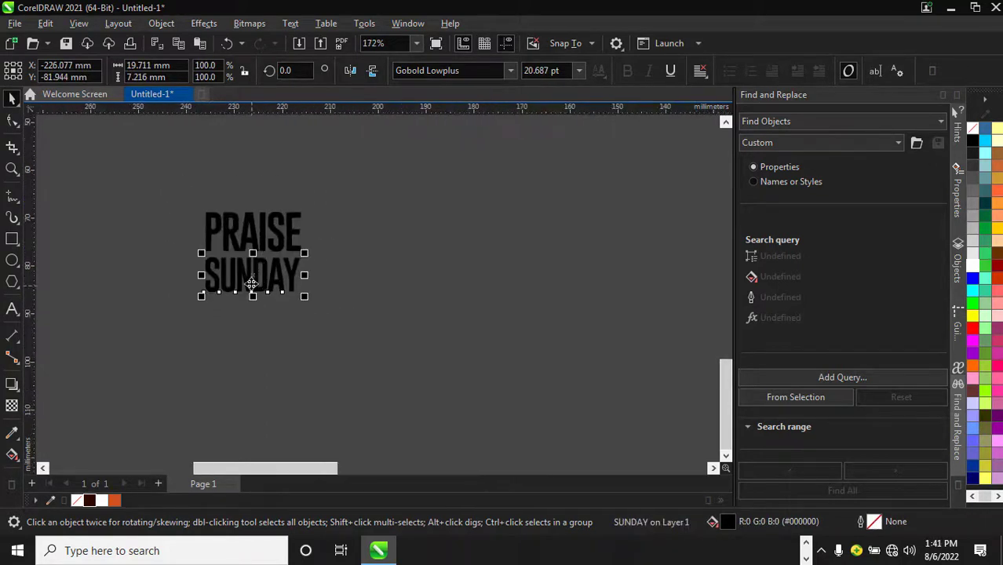
{"action": "left_click_drag", "start_coordinate": [251, 276], "coordinate": [252, 279]}
{"action": "scroll", "coordinate": [251, 276], "scroll_direction": "down", "scroll_amount": 2}
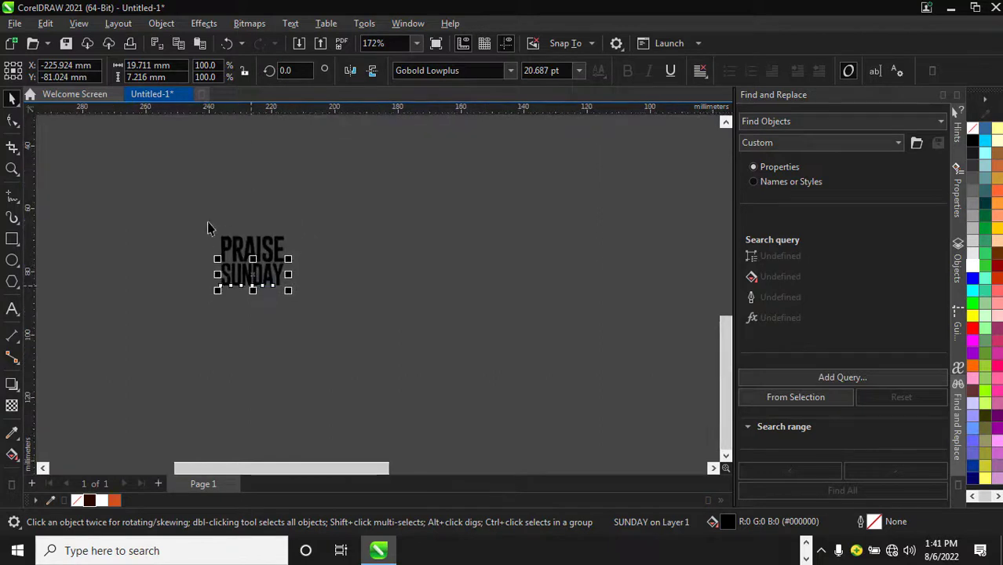
Step: Enlarge both title words together to about 68.5 mm wide and group them
{"action": "left_click_drag", "start_coordinate": [191, 202], "coordinate": [335, 373]}
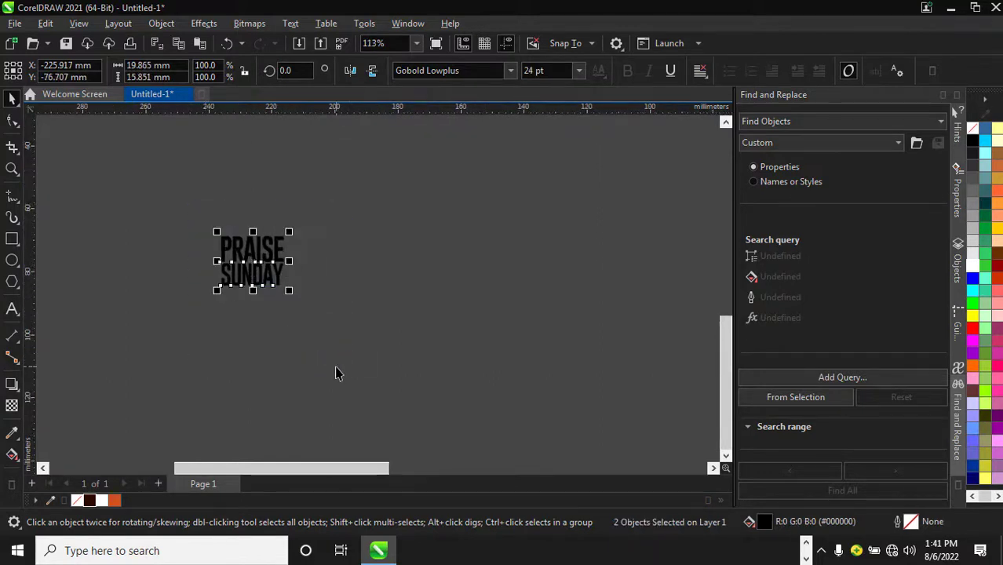
{"action": "scroll", "coordinate": [229, 265], "scroll_direction": "down", "scroll_amount": 3}
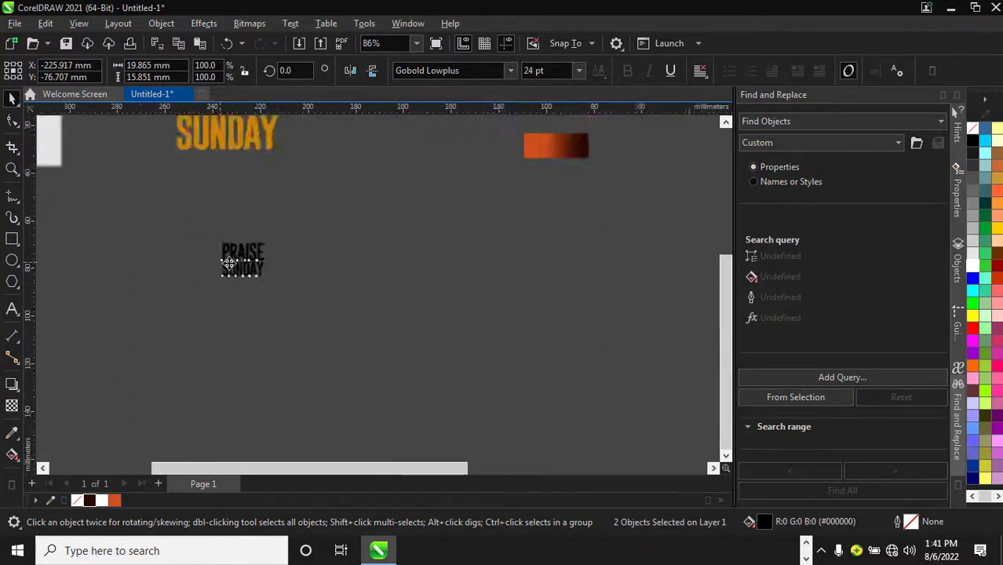
{"action": "left_click_drag", "start_coordinate": [260, 278], "coordinate": [331, 336]}
{"action": "scroll", "coordinate": [290, 297], "scroll_direction": "down", "scroll_amount": 1}
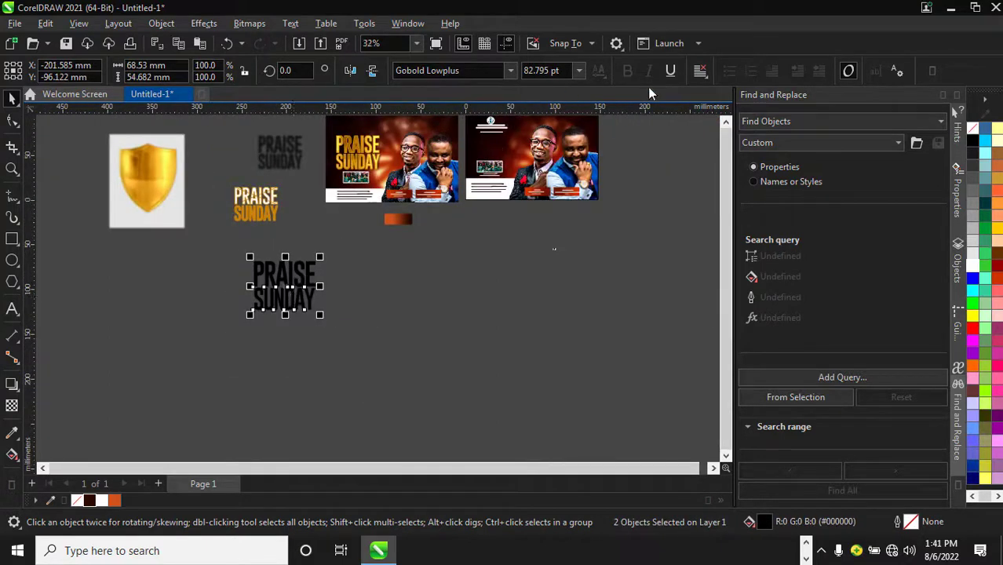
{"action": "left_click_drag", "start_coordinate": [215, 242], "coordinate": [348, 321]}
{"action": "key", "text": "ctrl+g"}
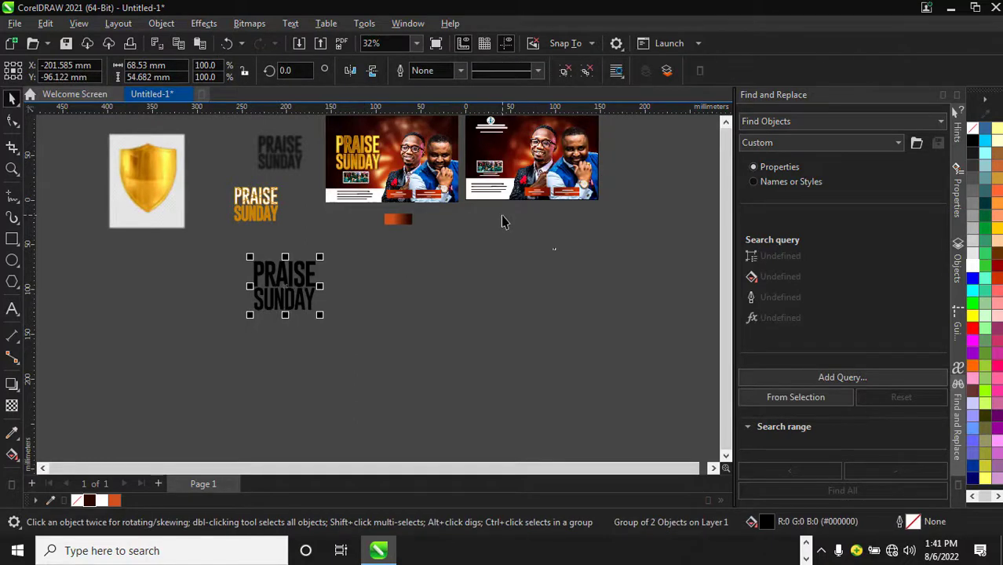
Step: Import the gold shield image from the praise folder and place it beside the black PRAISE SUNDAY lettering
{"action": "left_click", "coordinate": [144, 186]}
{"action": "scroll", "coordinate": [141, 180], "scroll_direction": "down", "scroll_amount": 1}
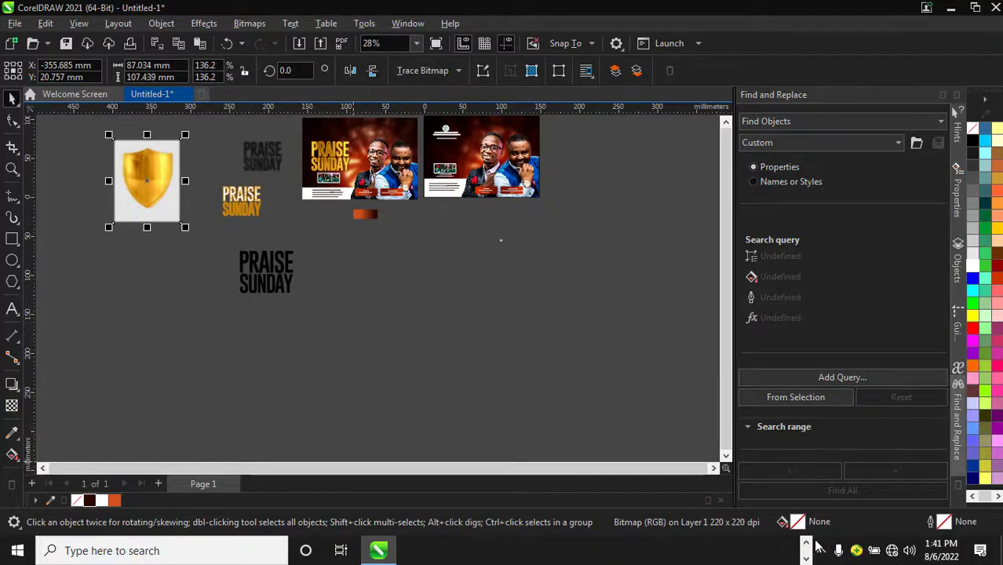
{"action": "mouse_move", "coordinate": [458, 551]}
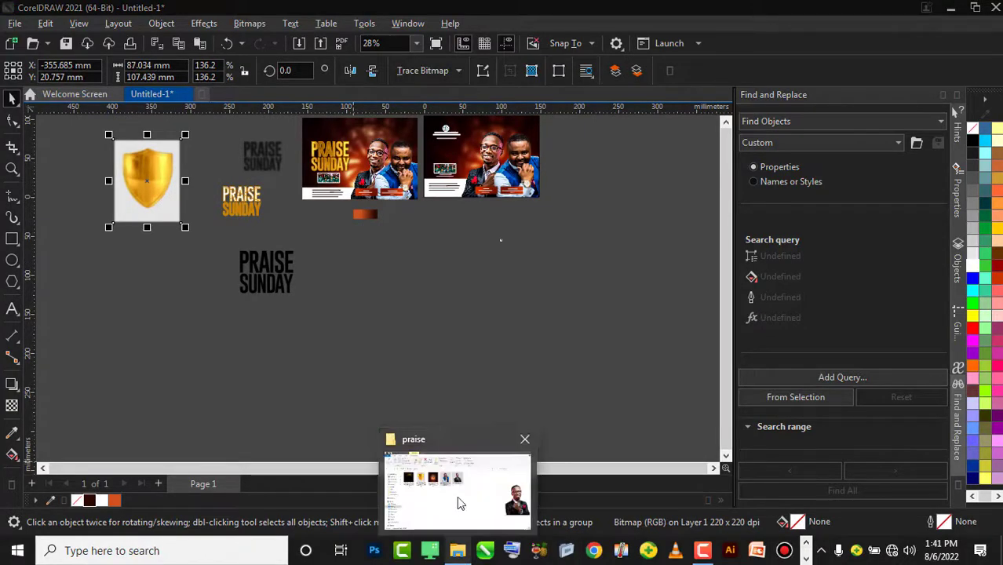
{"action": "left_click", "coordinate": [459, 502]}
{"action": "left_click_drag", "start_coordinate": [279, 228], "coordinate": [337, 330]}
{"action": "left_click", "coordinate": [303, 295]}
{"action": "left_click_drag", "start_coordinate": [249, 185], "coordinate": [606, 424]}
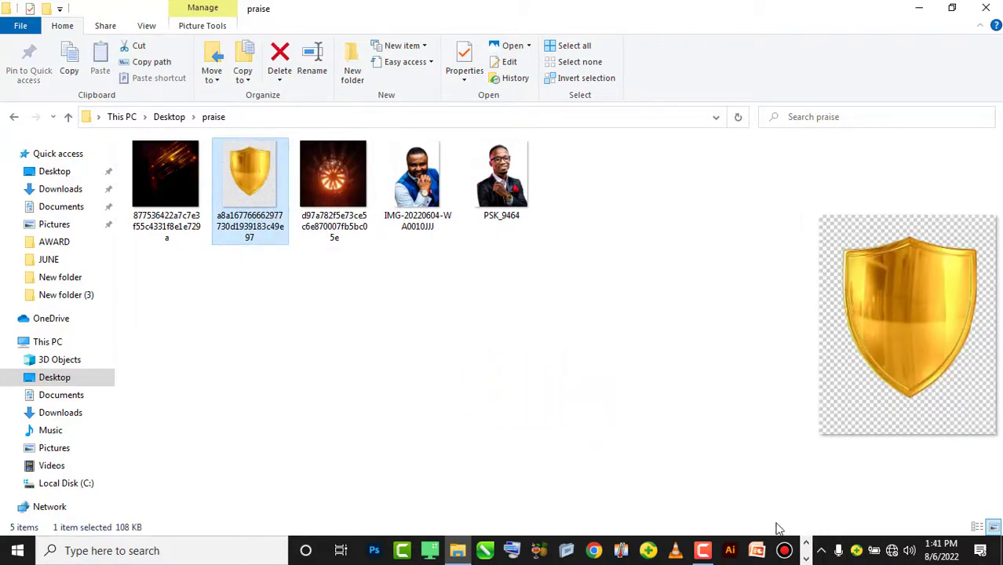
{"action": "left_click", "coordinate": [806, 558]}
{"action": "left_click_drag", "start_coordinate": [239, 181], "coordinate": [174, 299]}
Step: PowerClip the newly imported gold shield image inside the grouped PRAISE SUNDAY lettering
{"action": "scroll", "coordinate": [345, 299], "scroll_direction": "up", "scroll_amount": 1}
{"action": "scroll", "coordinate": [168, 245], "scroll_direction": "up", "scroll_amount": 2}
{"action": "scroll", "coordinate": [174, 298], "scroll_direction": "up", "scroll_amount": 1}
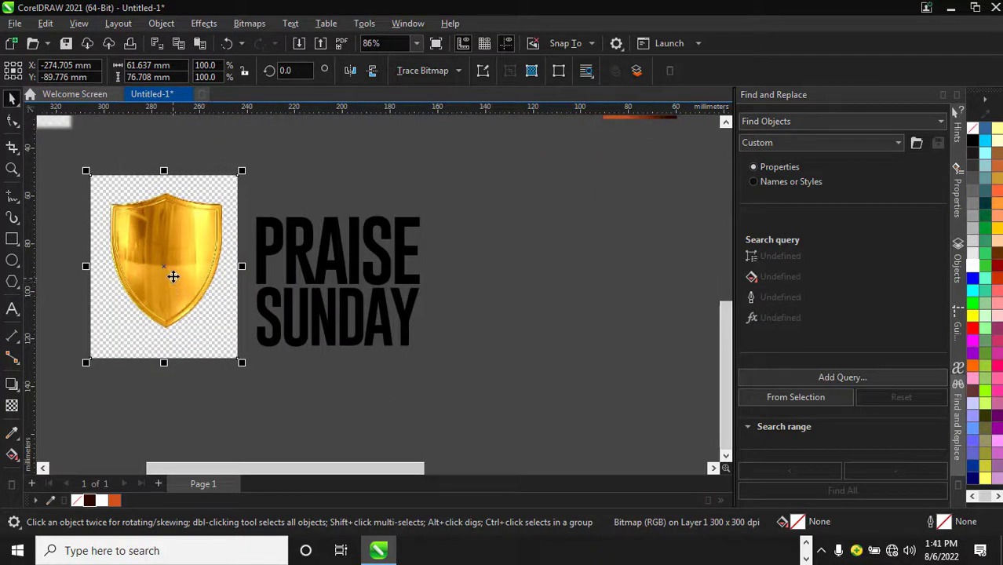
{"action": "scroll", "coordinate": [173, 275], "scroll_direction": "up", "scroll_amount": 3}
{"action": "scroll", "coordinate": [179, 234], "scroll_direction": "down", "scroll_amount": 2}
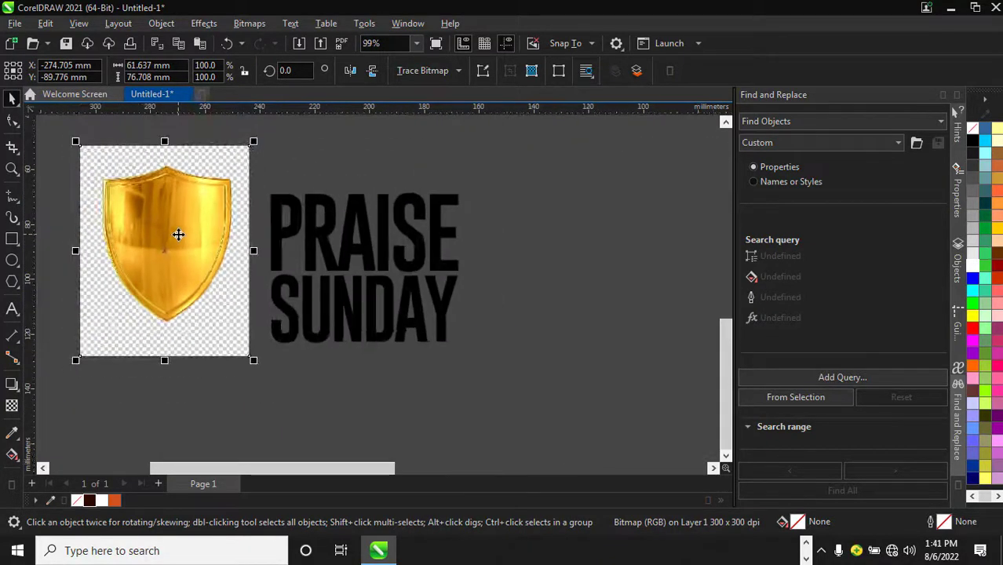
{"action": "scroll", "coordinate": [179, 234], "scroll_direction": "up", "scroll_amount": 1}
{"action": "scroll", "coordinate": [186, 239], "scroll_direction": "down", "scroll_amount": 2}
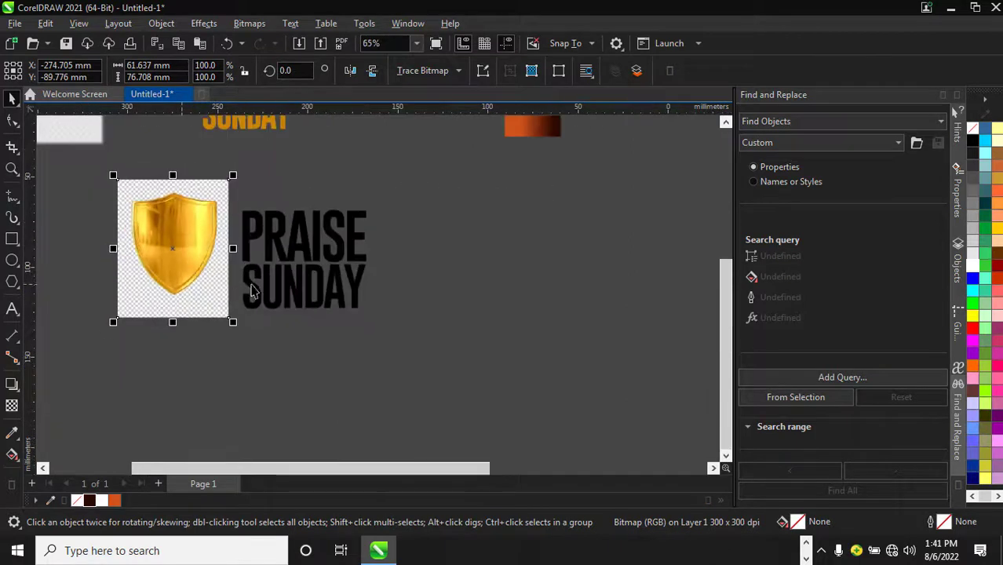
{"action": "scroll", "coordinate": [251, 290], "scroll_direction": "up", "scroll_amount": 3}
{"action": "right_click", "coordinate": [160, 243]}
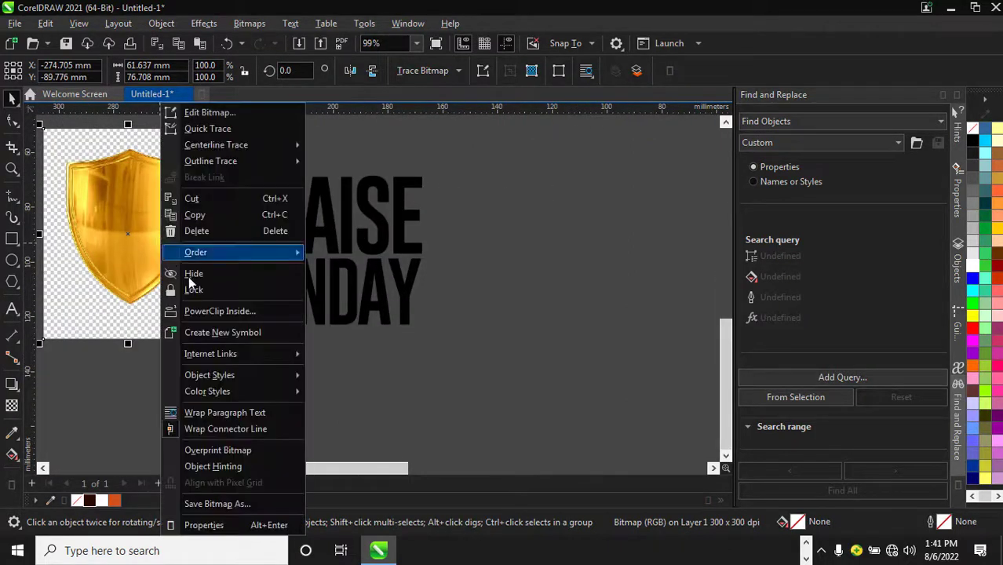
{"action": "left_click", "coordinate": [211, 313]}
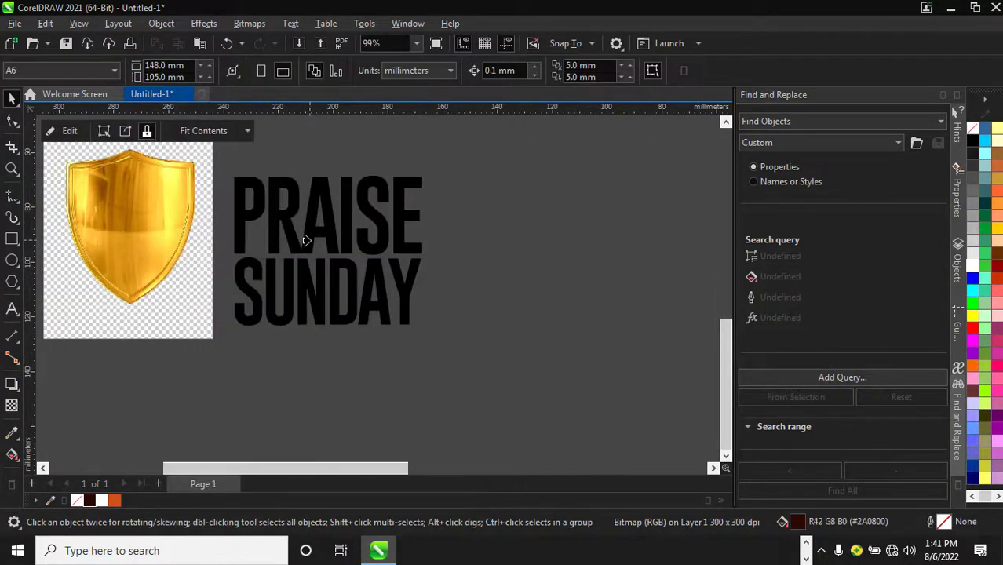
{"action": "left_click", "coordinate": [301, 245]}
Step: Edit the PowerClip contents, enlarging the shield to about 201% and positioning it so its gold area covers the lettering outlines
{"action": "left_click", "coordinate": [70, 131]}
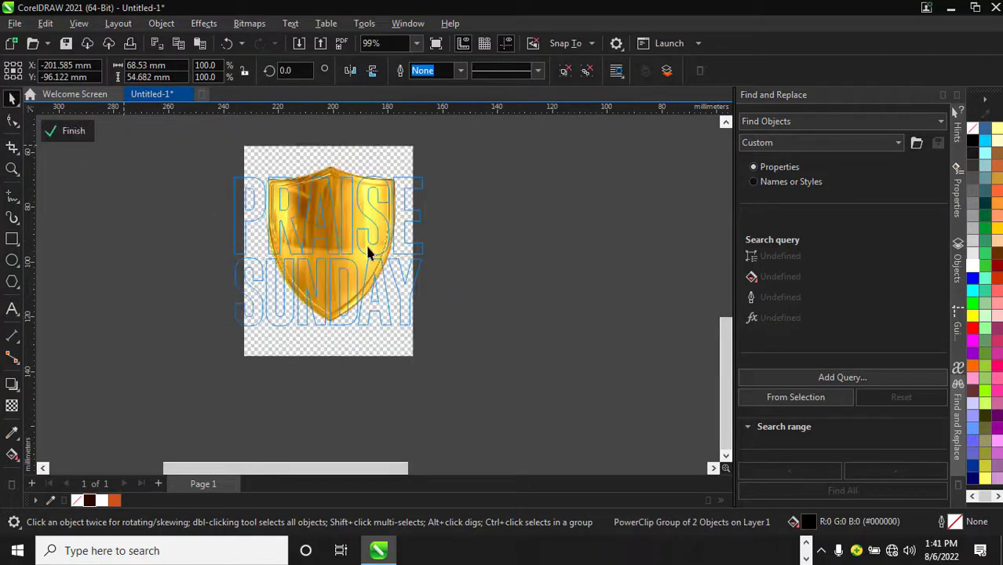
{"action": "left_click", "coordinate": [329, 249]}
{"action": "left_click_drag", "start_coordinate": [402, 330], "coordinate": [474, 412]}
{"action": "scroll", "coordinate": [369, 297], "scroll_direction": "down", "scroll_amount": 2}
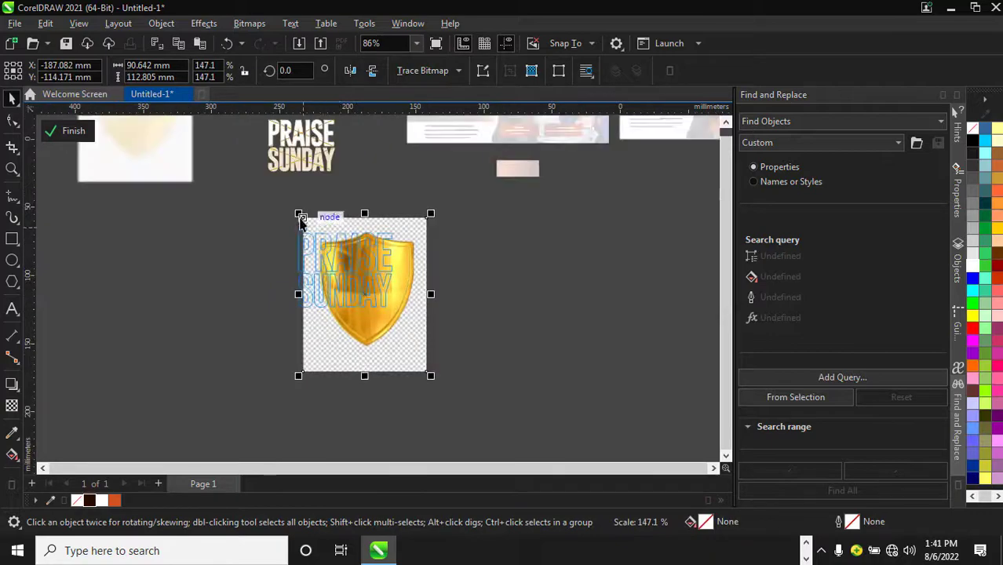
{"action": "left_click_drag", "start_coordinate": [302, 215], "coordinate": [269, 176]}
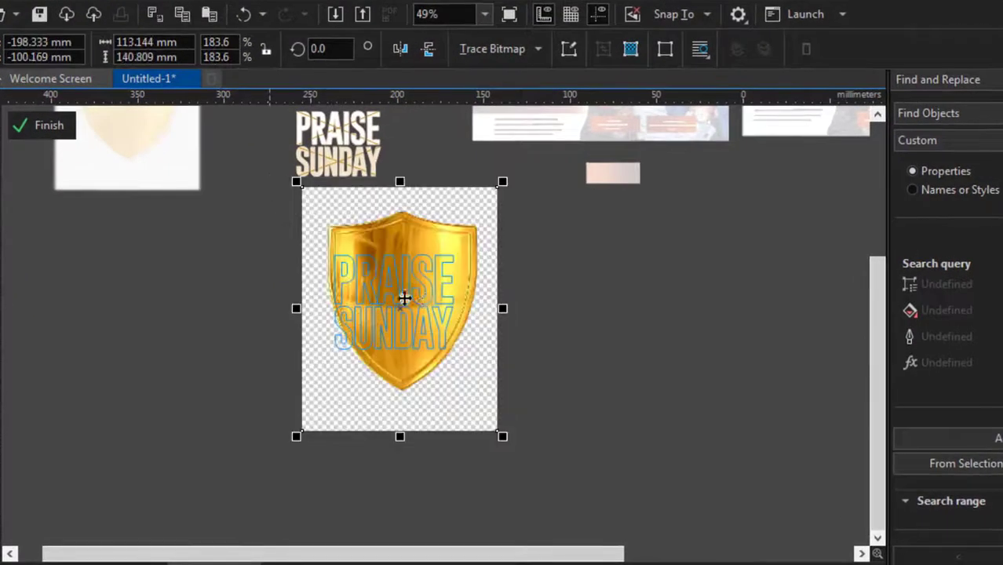
{"action": "scroll", "coordinate": [430, 306], "scroll_direction": "up", "scroll_amount": 1}
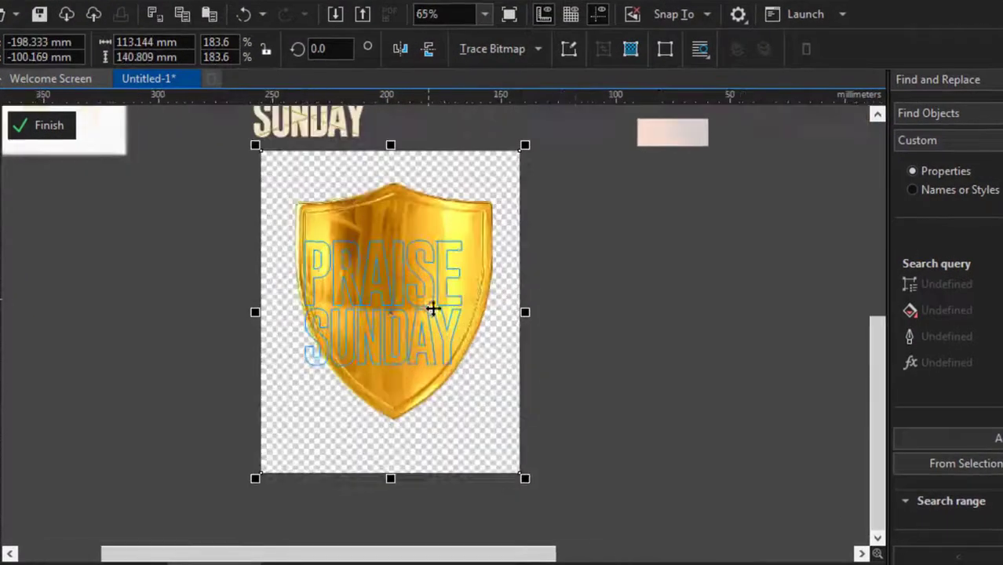
{"action": "left_click_drag", "start_coordinate": [527, 479], "coordinate": [545, 504]}
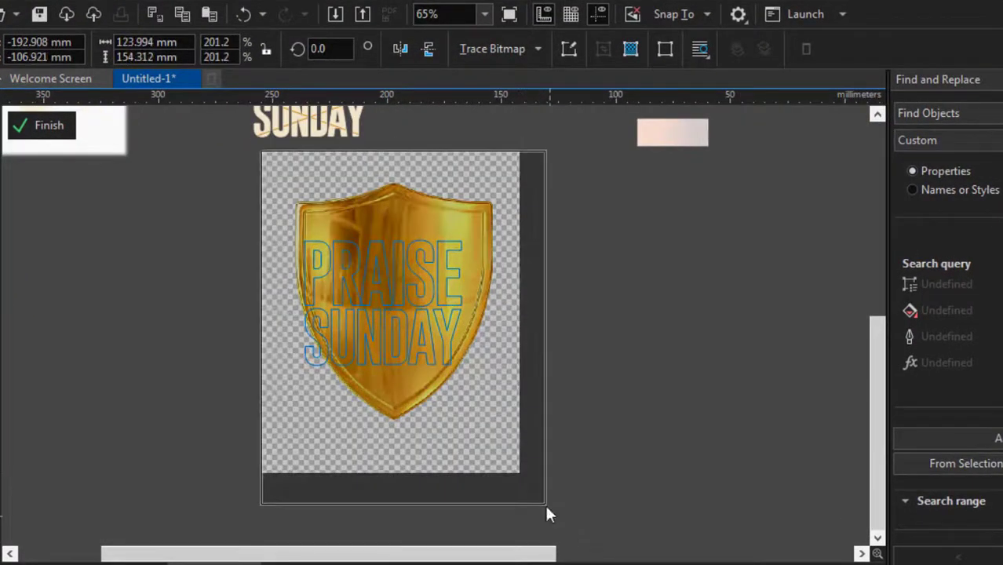
{"action": "scroll", "coordinate": [439, 396], "scroll_direction": "up", "scroll_amount": 1}
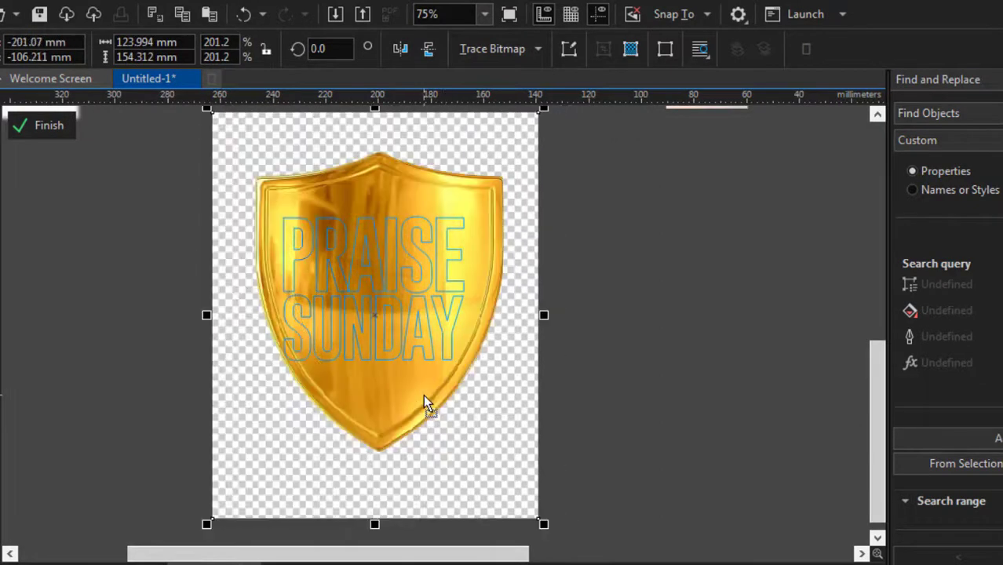
Step: Apply a Gaussian Blur with a 6.7 pixel radius to the shield image inside the PowerClip
{"action": "scroll", "coordinate": [419, 388], "scroll_direction": "down", "scroll_amount": 1}
{"action": "scroll", "coordinate": [394, 286], "scroll_direction": "down", "scroll_amount": 1}
{"action": "scroll", "coordinate": [395, 290], "scroll_direction": "down", "scroll_amount": 1}
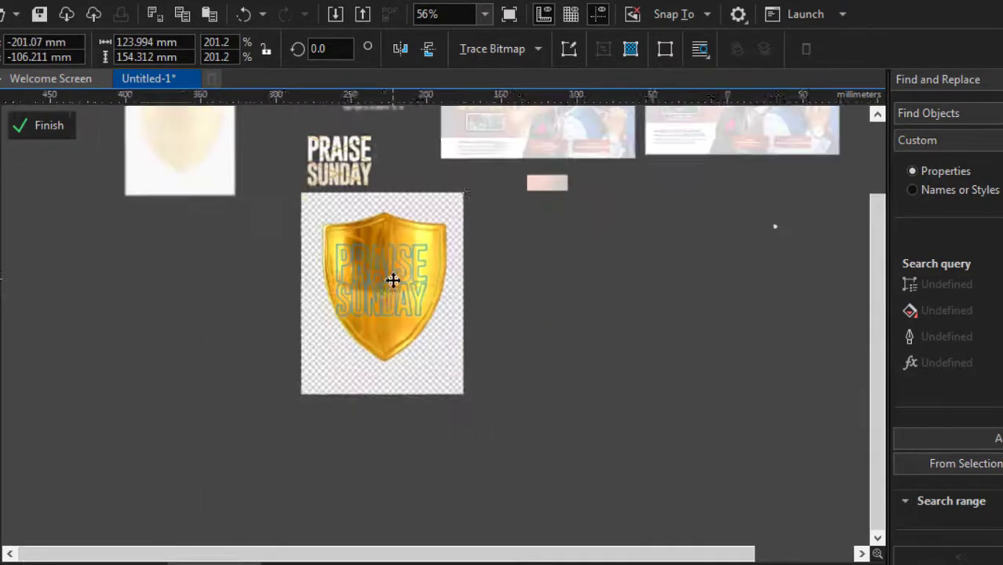
{"action": "left_click", "coordinate": [217, 2]}
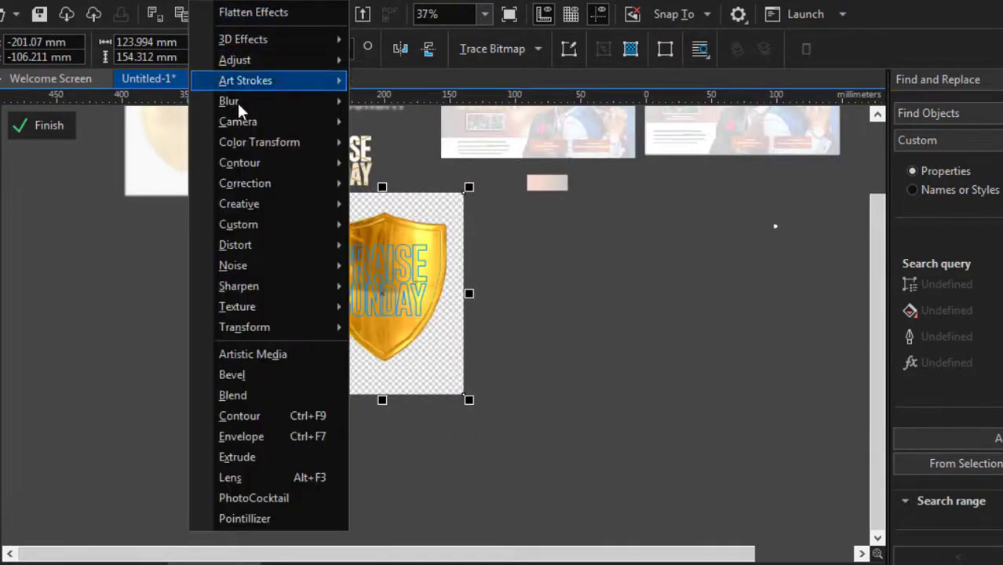
{"action": "mouse_move", "coordinate": [297, 102]}
{"action": "left_click", "coordinate": [416, 145]}
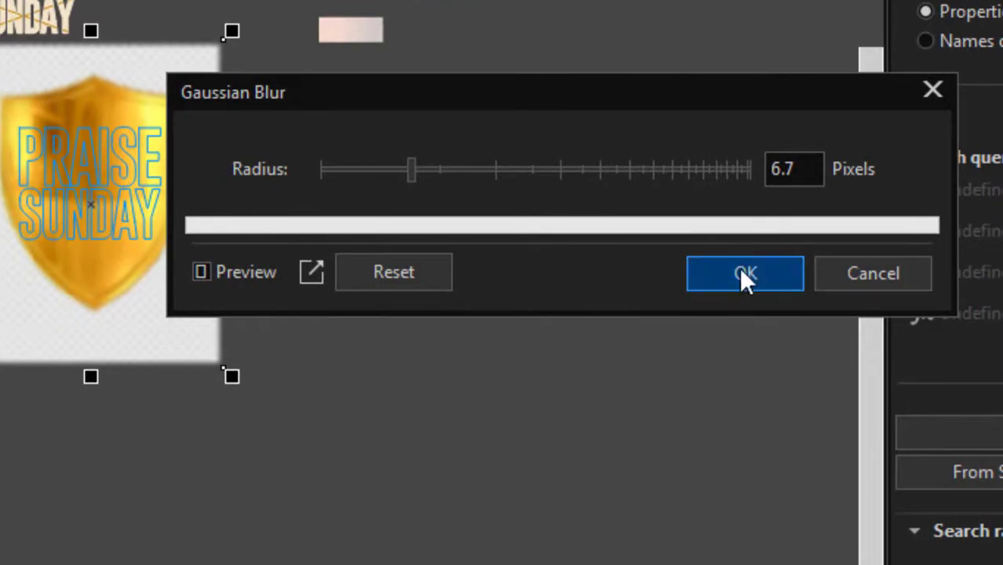
{"action": "left_click", "coordinate": [740, 267]}
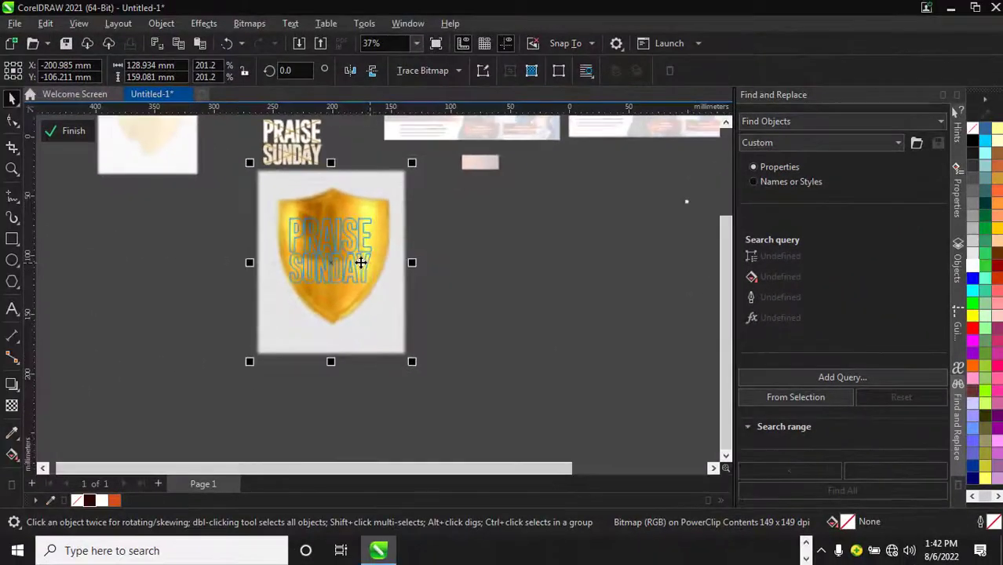
{"action": "scroll", "coordinate": [151, 206], "scroll_direction": "up", "scroll_amount": 3}
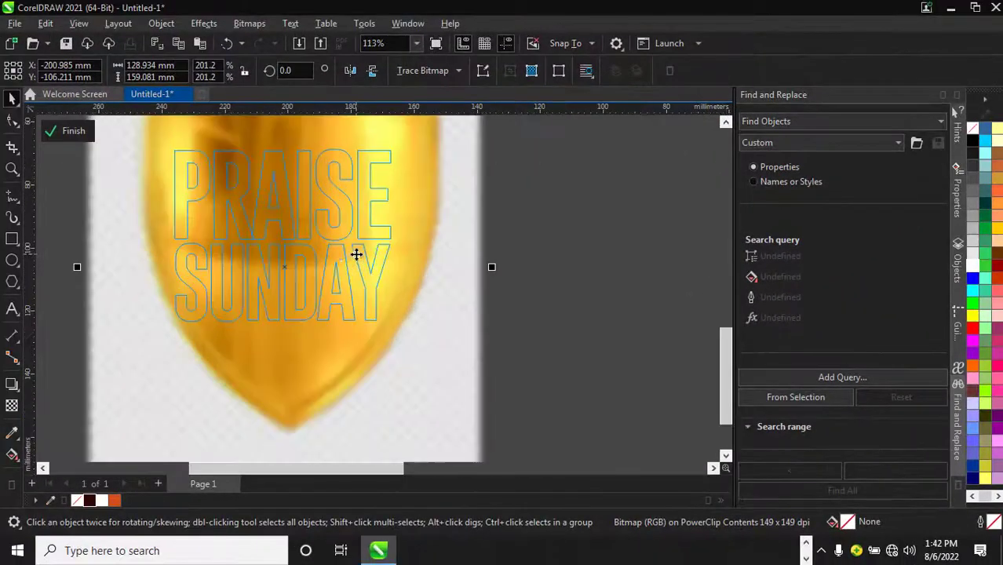
{"action": "scroll", "coordinate": [304, 262], "scroll_direction": "down", "scroll_amount": 4}
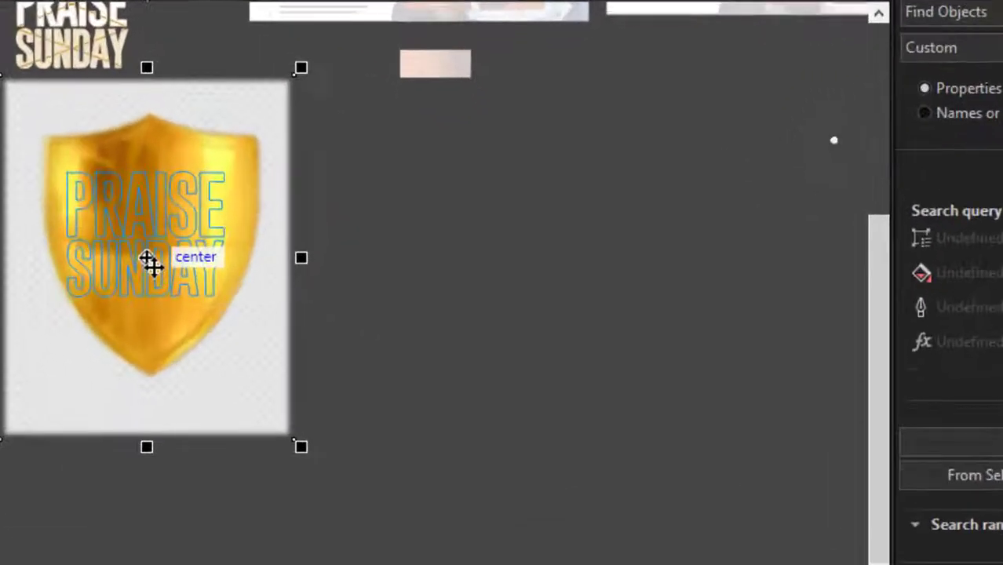
Step: Adjust the blurred shield to brightness -15, contrast 10 and intensity 9, and finish editing the PowerClip
{"action": "key", "text": "ctrl+b"}
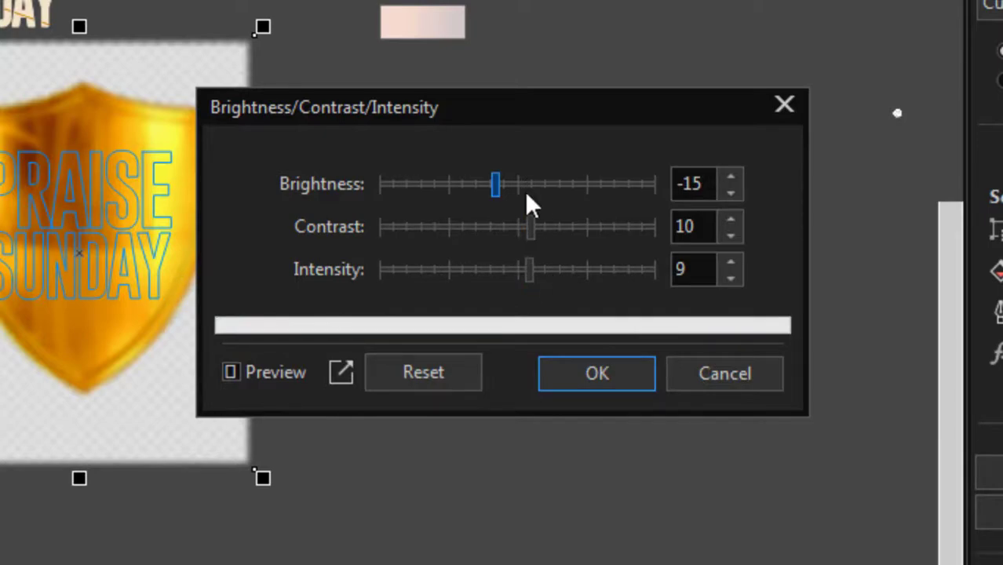
{"action": "left_click", "coordinate": [557, 369]}
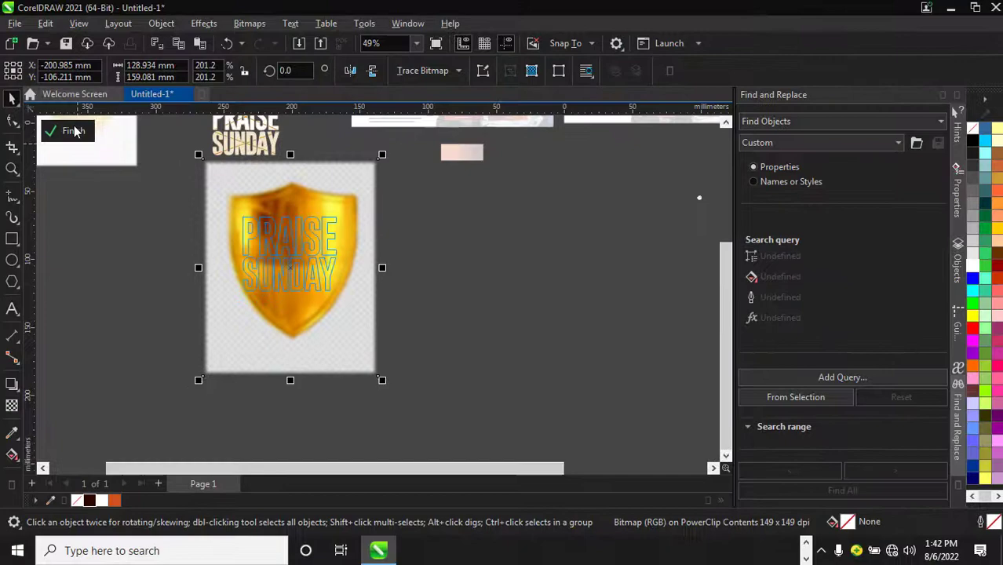
{"action": "left_click", "coordinate": [74, 131]}
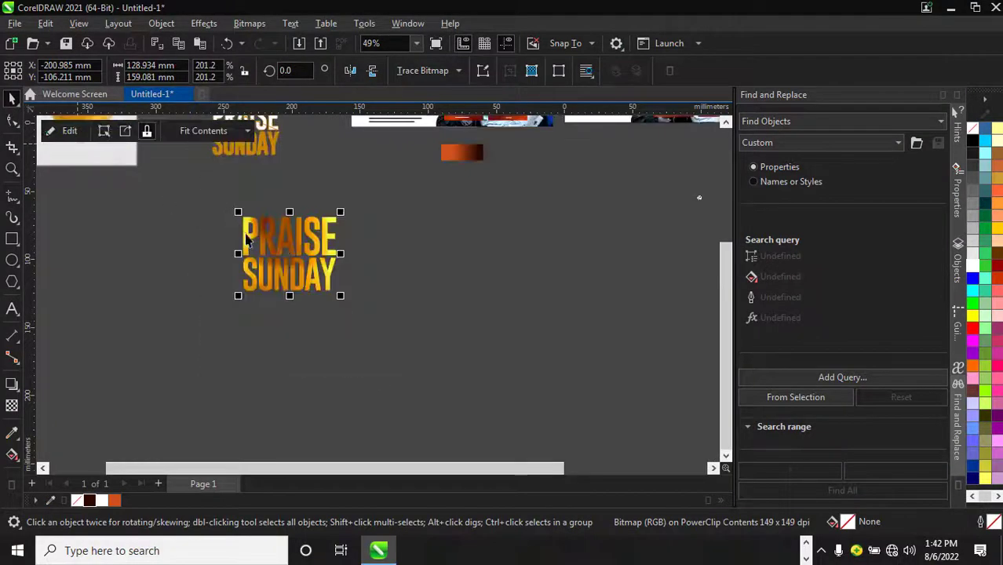
Step: Sample the flat gold of the older SUNDAY lettering and apply it as the outline color of the new gold title
{"action": "scroll", "coordinate": [263, 245], "scroll_direction": "down", "scroll_amount": 4}
{"action": "scroll", "coordinate": [322, 200], "scroll_direction": "up", "scroll_amount": 5}
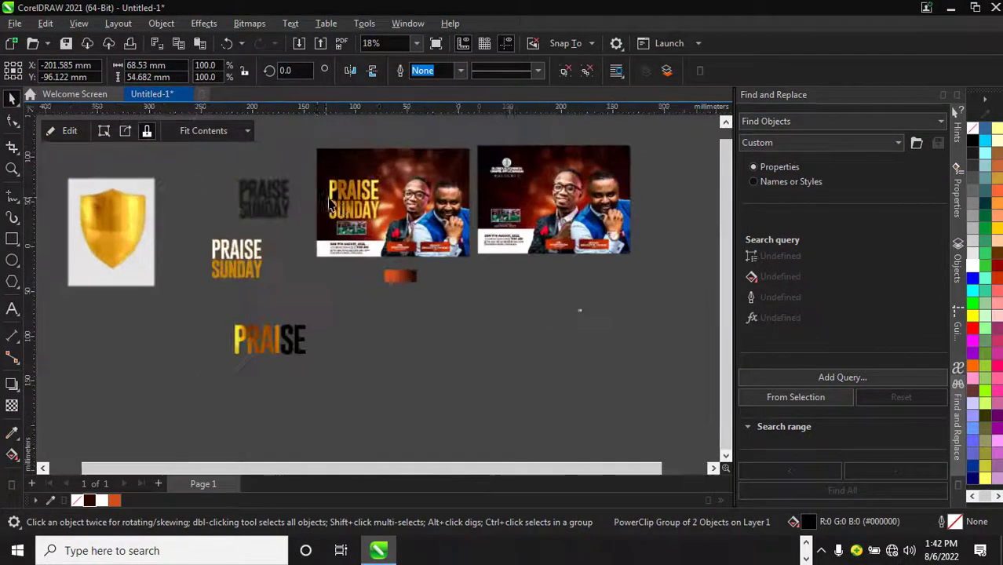
{"action": "scroll", "coordinate": [257, 369], "scroll_direction": "up", "scroll_amount": 4}
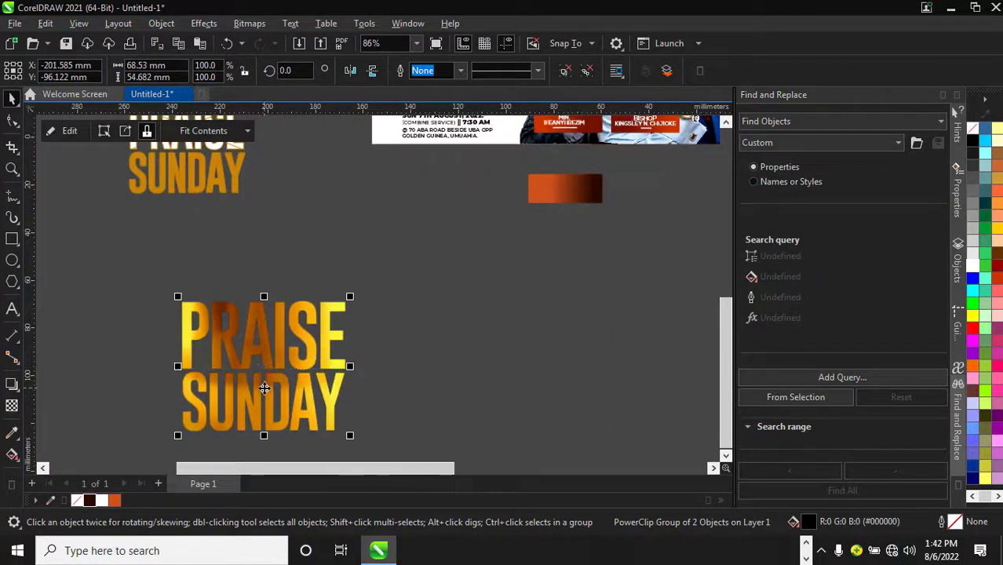
{"action": "scroll", "coordinate": [178, 232], "scroll_direction": "up", "scroll_amount": 1}
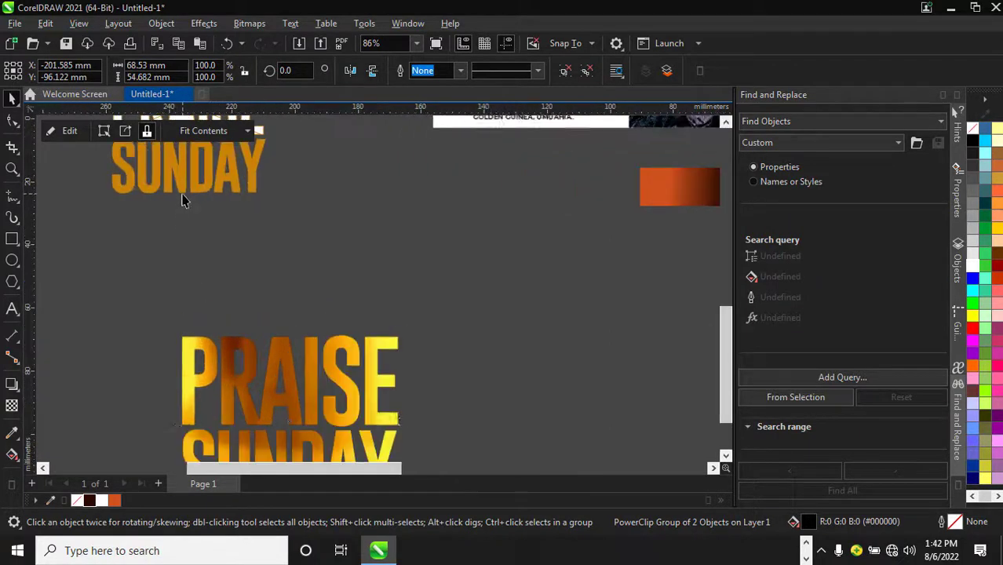
{"action": "left_click", "coordinate": [12, 434]}
{"action": "left_click", "coordinate": [171, 166]}
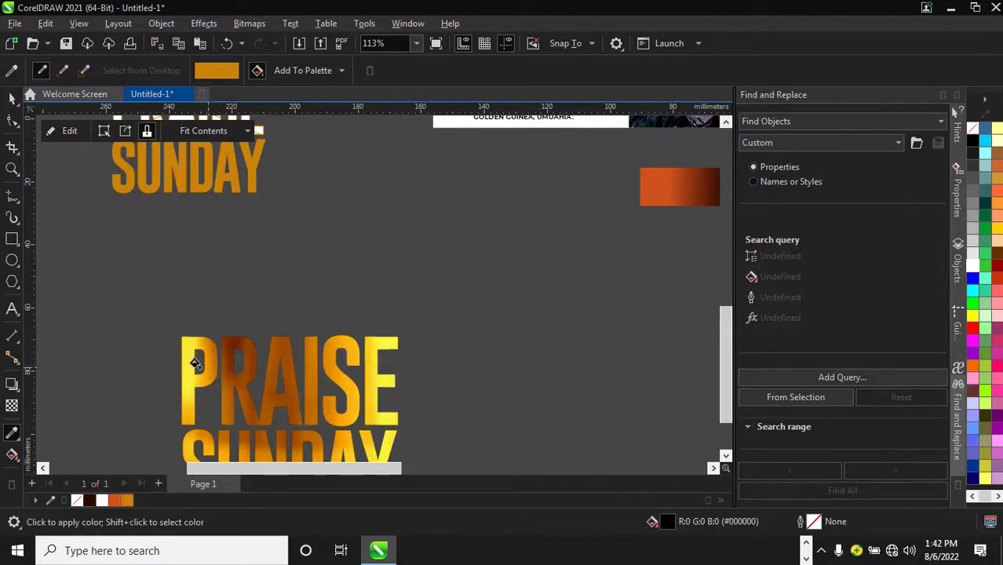
{"action": "key", "text": "space"}
{"action": "scroll", "coordinate": [310, 318], "scroll_direction": "down", "scroll_amount": 3}
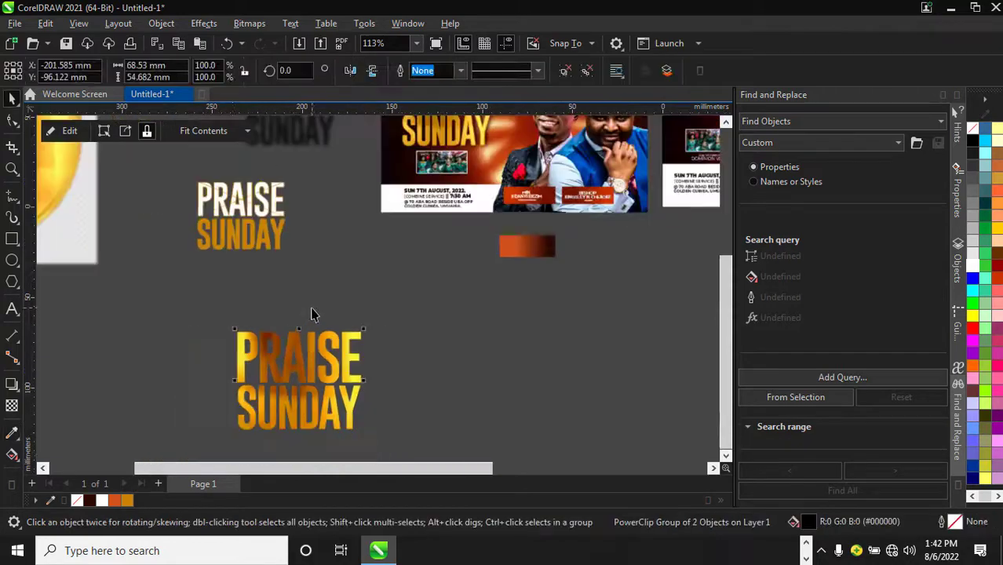
{"action": "left_click", "coordinate": [314, 346]}
{"action": "right_click", "coordinate": [128, 502]}
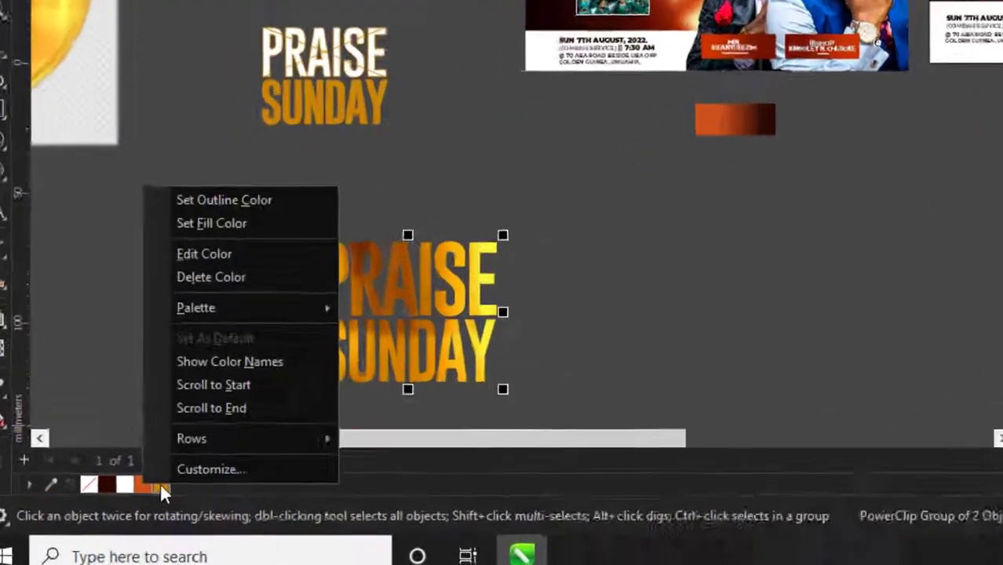
{"action": "left_click", "coordinate": [175, 301]}
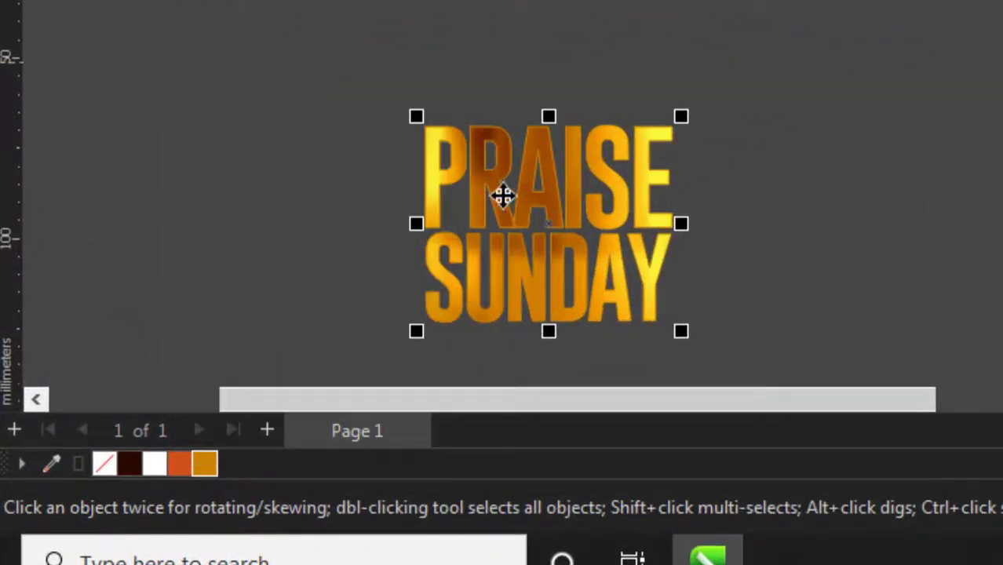
Step: Add a black Multiply drop shadow with opacity 50 and feather 15 running down the gold PRAISE SUNDAY title
{"action": "scroll", "coordinate": [618, 202], "scroll_direction": "up", "scroll_amount": 2}
{"action": "scroll", "coordinate": [580, 107], "scroll_direction": "down", "scroll_amount": 4}
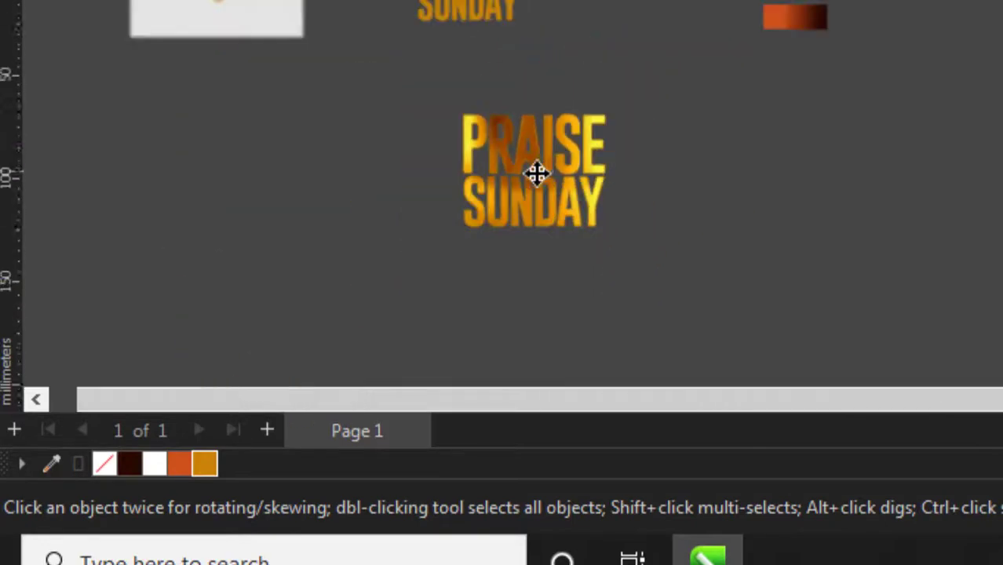
{"action": "scroll", "coordinate": [538, 160], "scroll_direction": "up", "scroll_amount": 1}
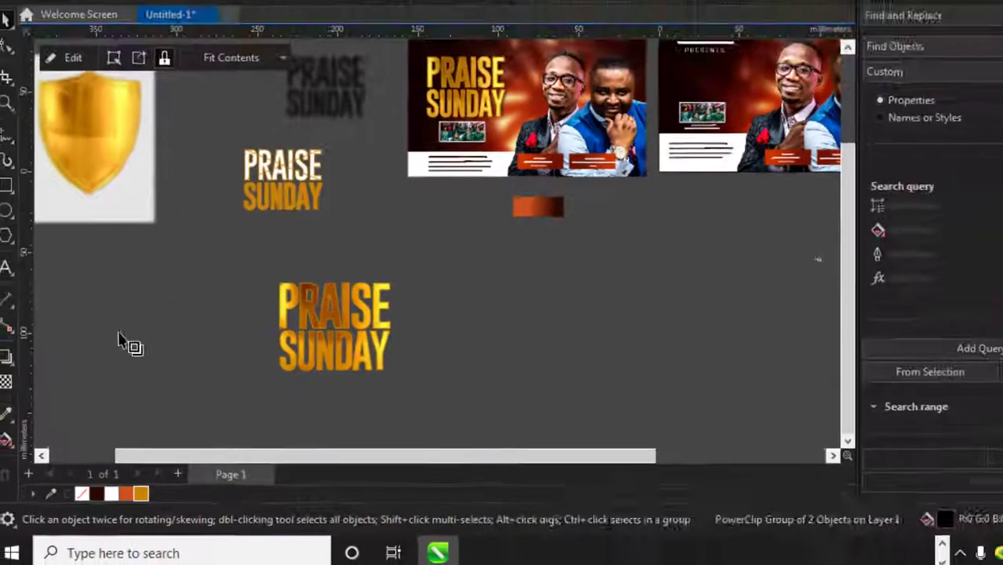
{"action": "left_click", "coordinate": [12, 384]}
{"action": "left_click_drag", "start_coordinate": [289, 324], "coordinate": [290, 384]}
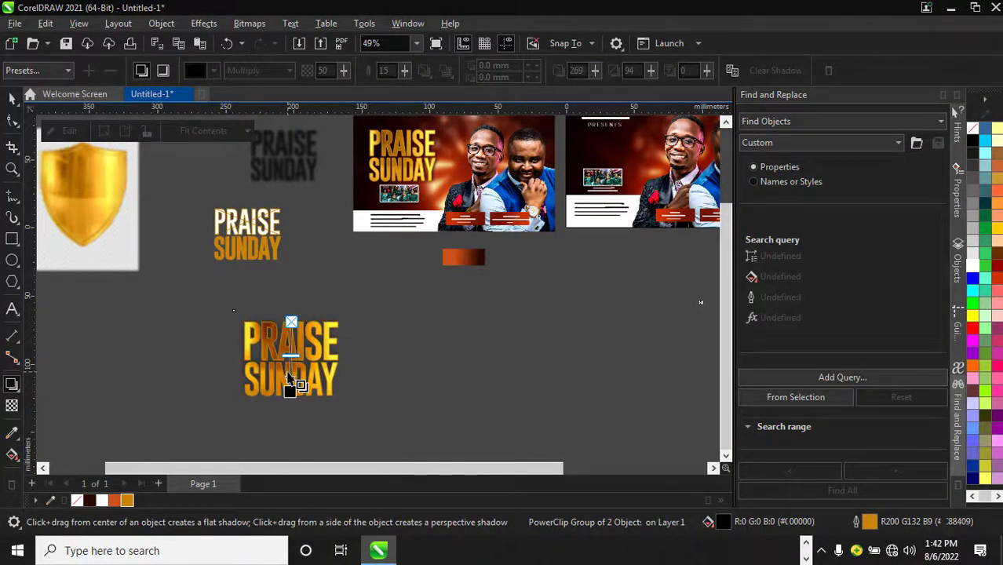
{"action": "scroll", "coordinate": [288, 385], "scroll_direction": "up", "scroll_amount": 3}
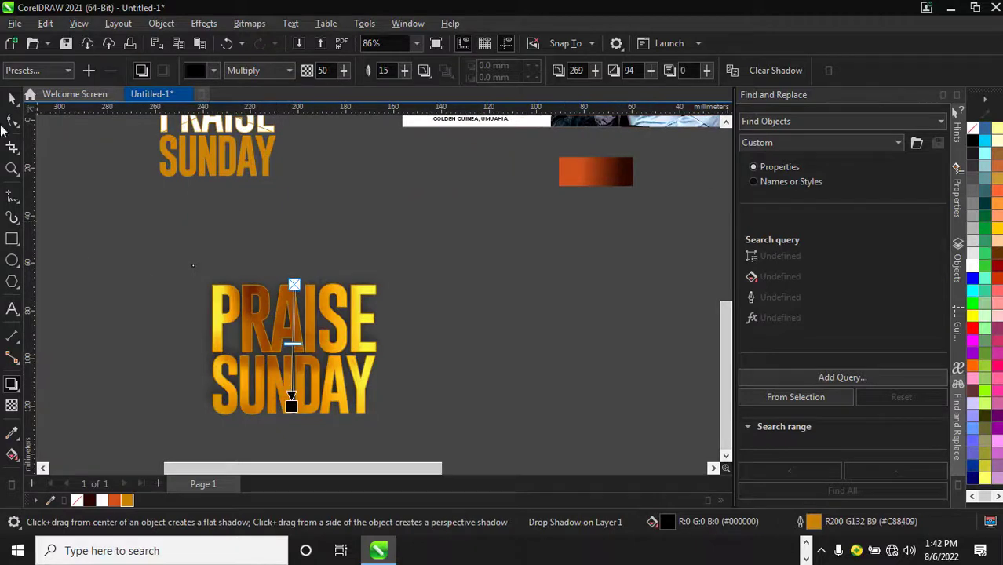
Step: Break the drop shadow apart from the gold title and place the shadow beside the lettering
{"action": "left_click", "coordinate": [12, 98]}
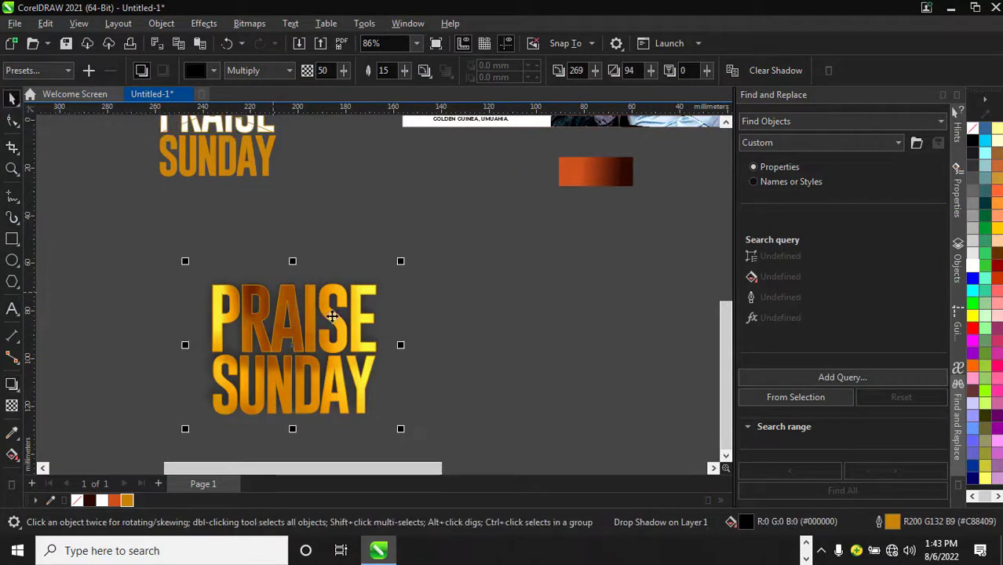
{"action": "scroll", "coordinate": [335, 318], "scroll_direction": "down", "scroll_amount": 1}
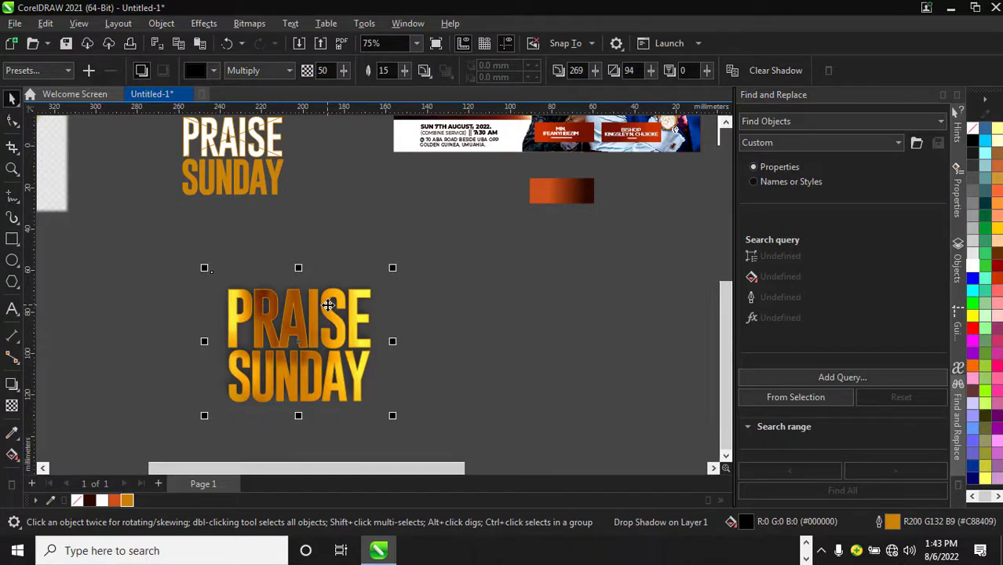
{"action": "left_click", "coordinate": [327, 304]}
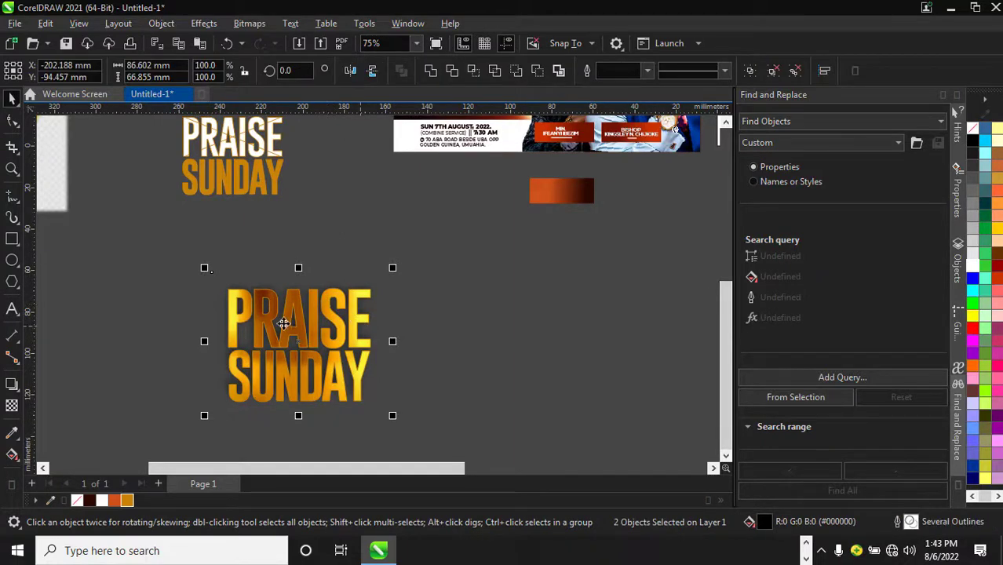
{"action": "mouse_move", "coordinate": [291, 324]}
{"action": "left_mouse_down"}
{"action": "mouse_move", "coordinate": [431, 328]}
{"action": "mouse_move", "coordinate": [309, 301]}
{"action": "mouse_move", "coordinate": [298, 316]}
{"action": "left_mouse_up"}
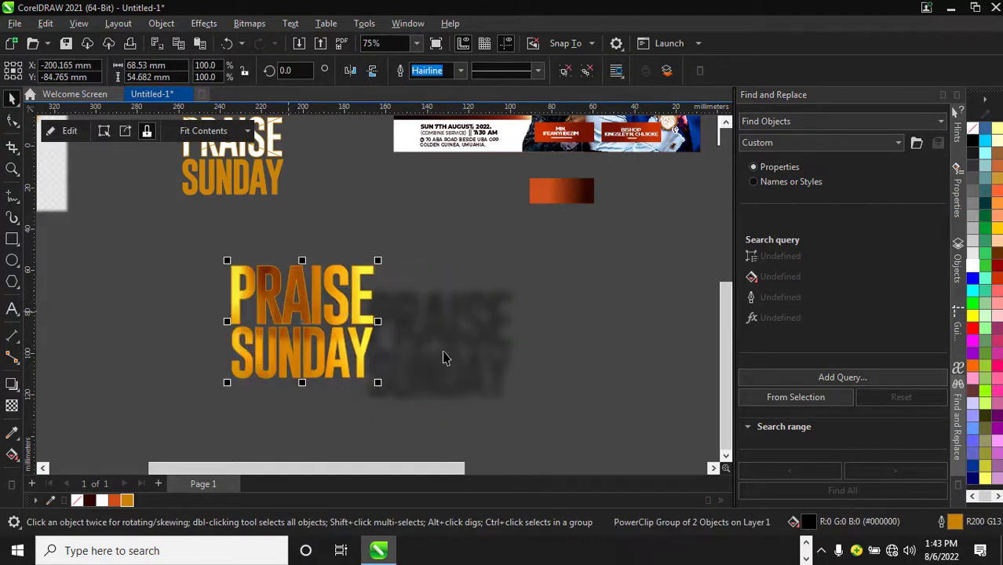
{"action": "left_click_drag", "start_coordinate": [443, 358], "coordinate": [474, 312]}
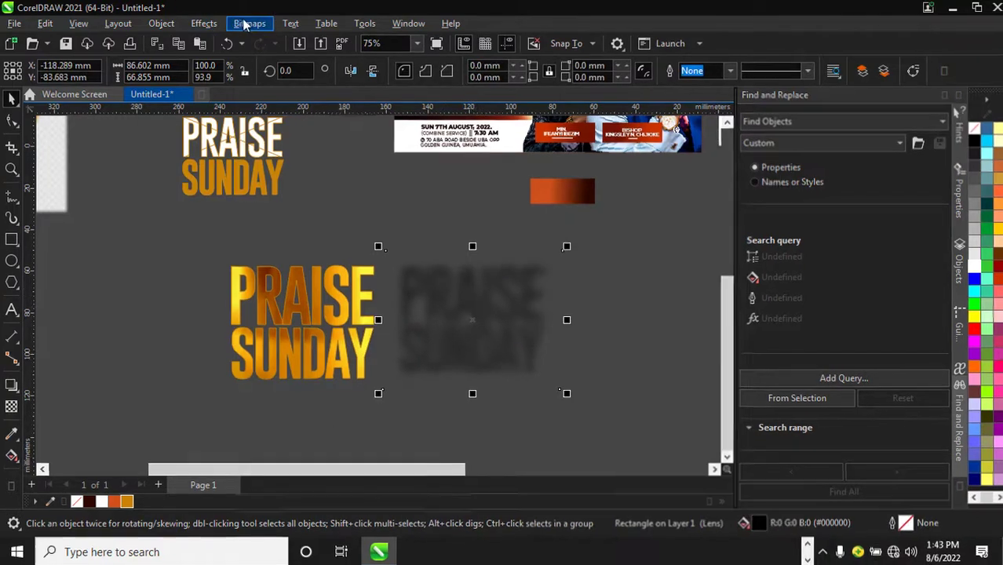
Step: Convert the separated shadow to an RGB Color (24-bit) bitmap at 500 dpi
{"action": "left_click", "coordinate": [246, 25]}
{"action": "left_click", "coordinate": [259, 41]}
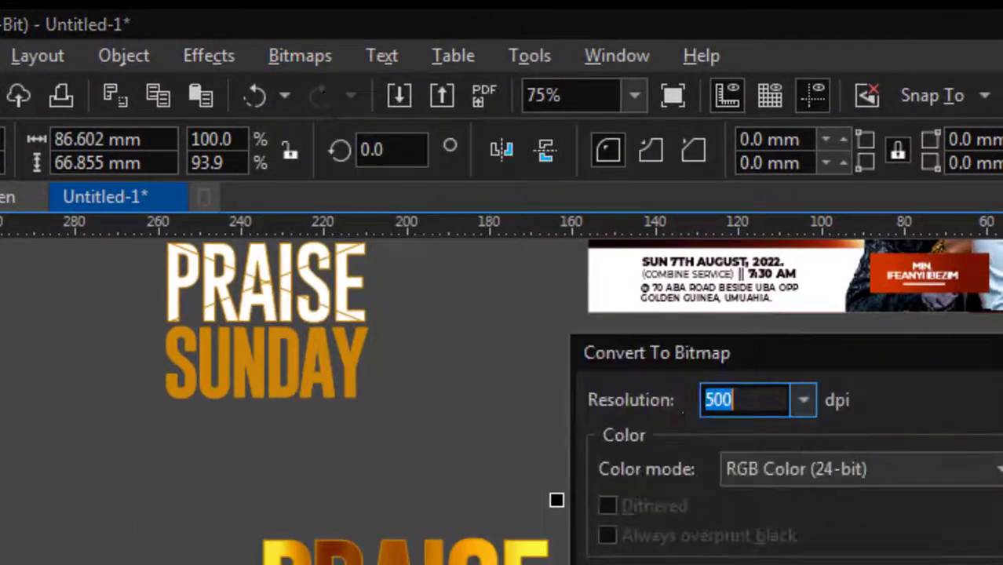
{"action": "key", "text": "Return"}
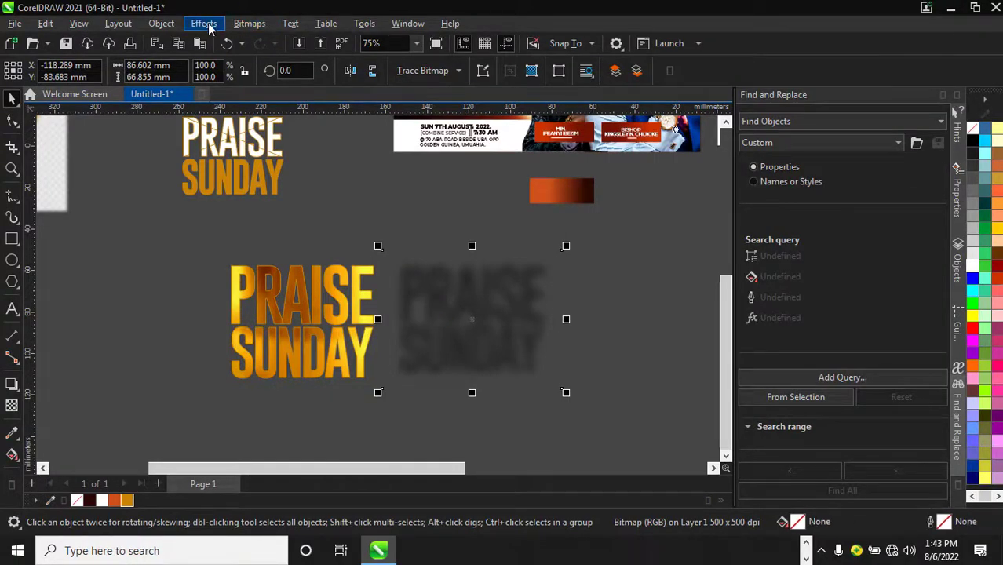
Step: Darken the shadow bitmap with a Gamma adjustment of 0.11
{"action": "left_click", "coordinate": [204, 24]}
{"action": "mouse_move", "coordinate": [302, 80]}
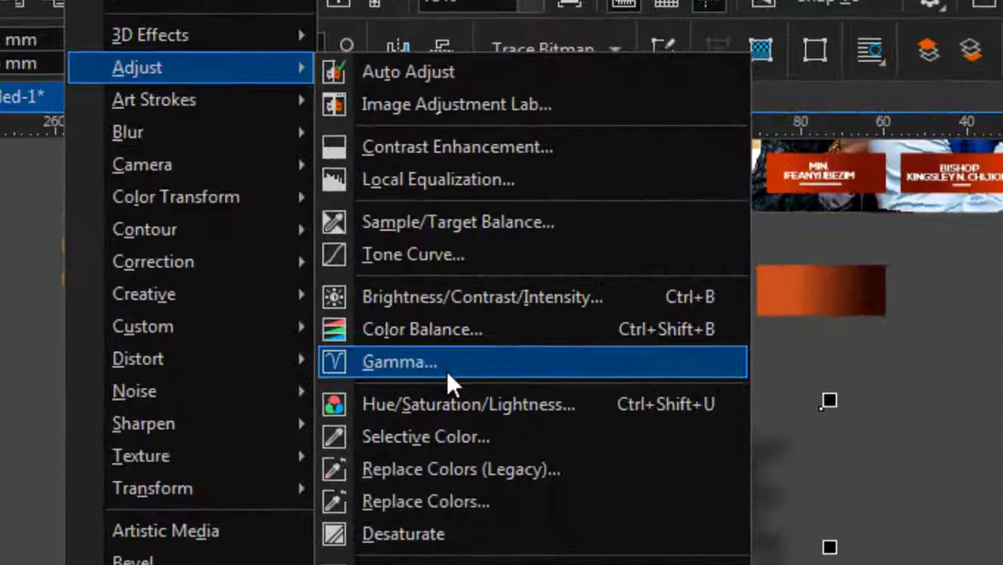
{"action": "left_click", "coordinate": [373, 229]}
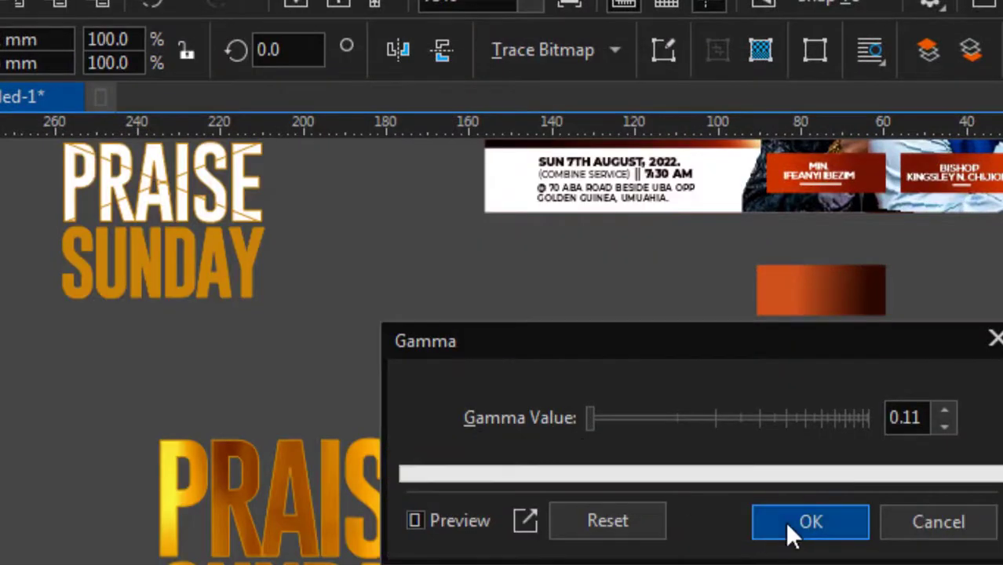
{"action": "left_click", "coordinate": [785, 521]}
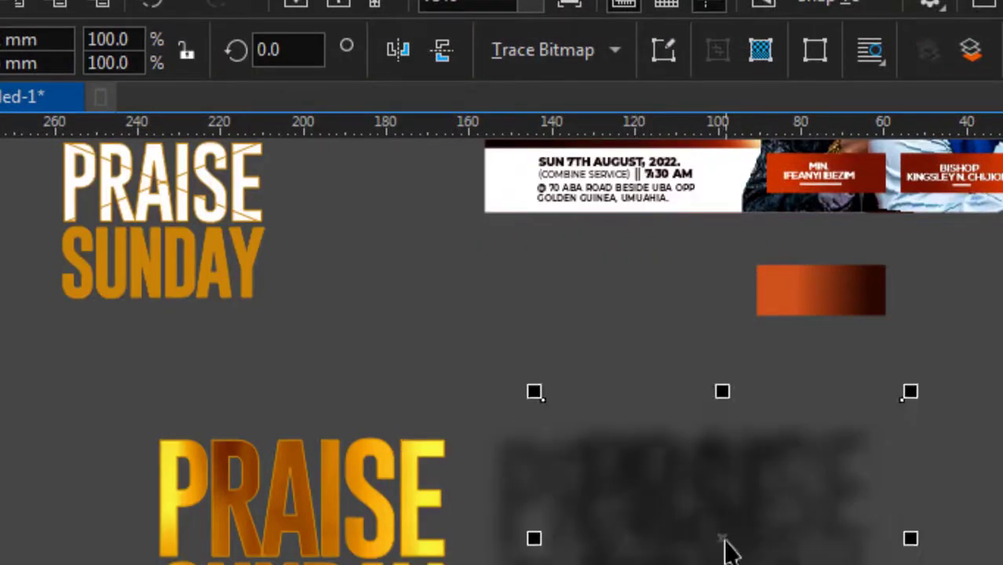
Step: Group the three stacked shadow objects and move the gold PRAISE SUNDAY title onto the grouped shadow
{"action": "scroll", "coordinate": [646, 535], "scroll_direction": "down", "scroll_amount": 2}
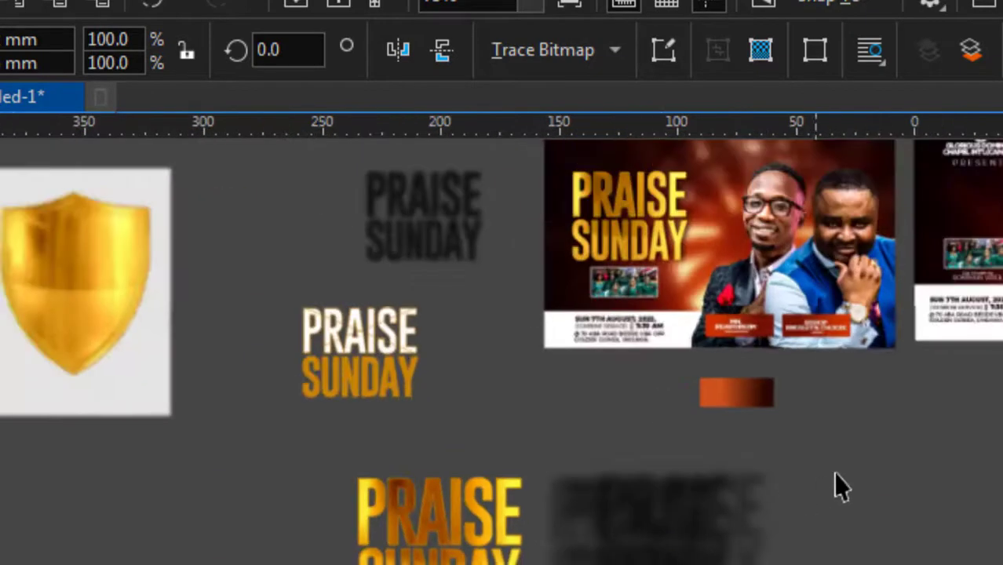
{"action": "left_click_drag", "start_coordinate": [954, 421], "coordinate": [512, 564]}
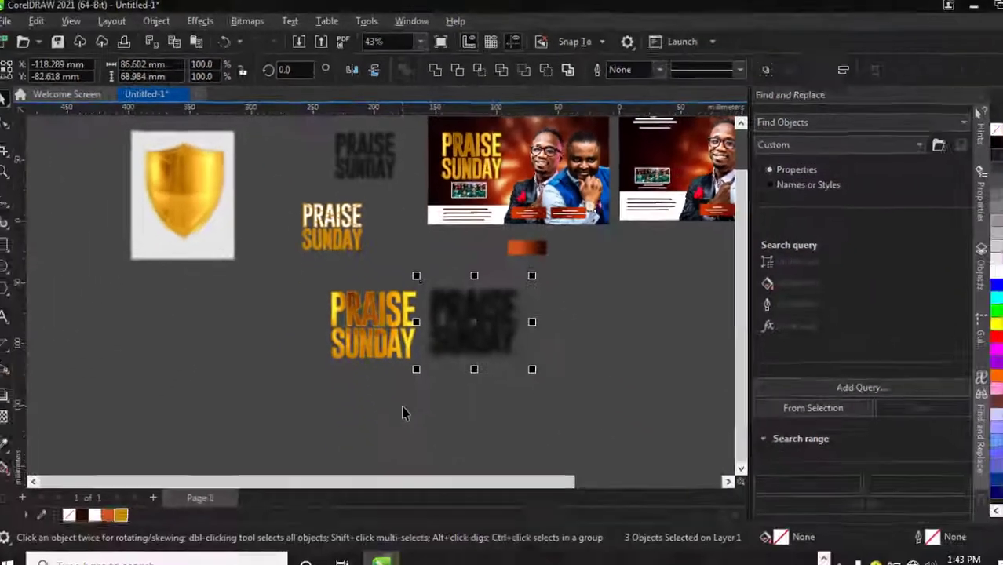
{"action": "key", "text": "ctrl+g"}
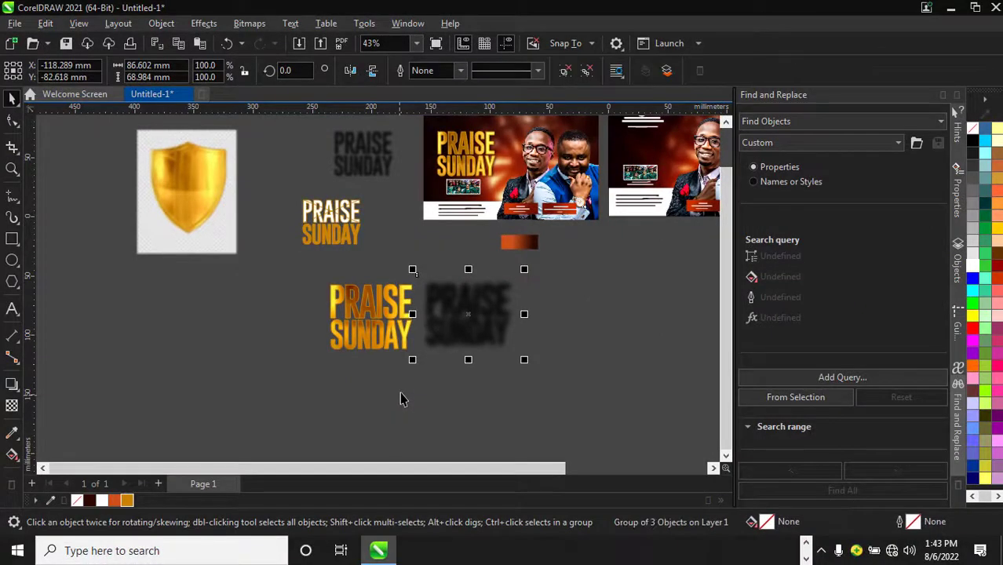
{"action": "scroll", "coordinate": [408, 314], "scroll_direction": "up", "scroll_amount": 2}
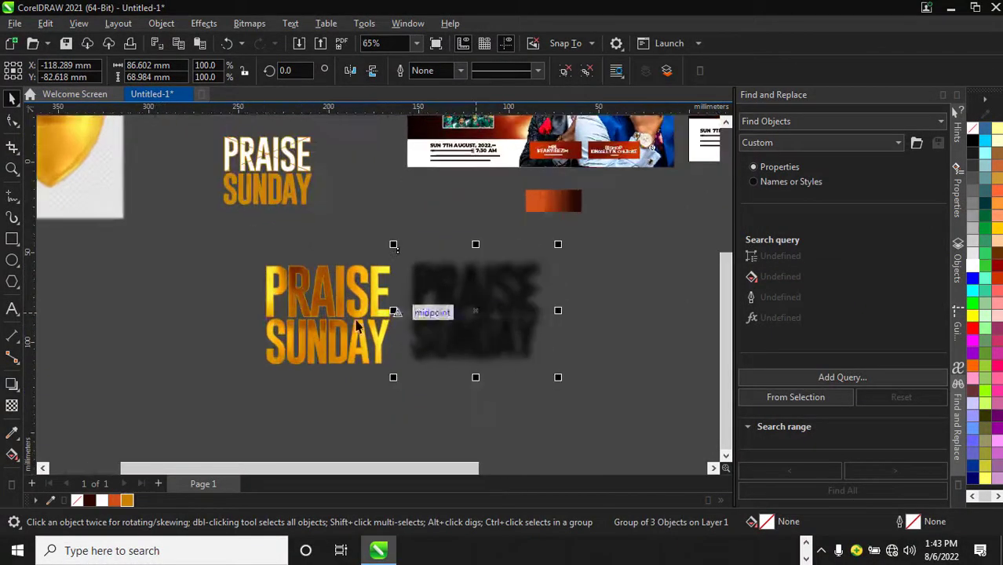
{"action": "left_click_drag", "start_coordinate": [334, 313], "coordinate": [475, 312]}
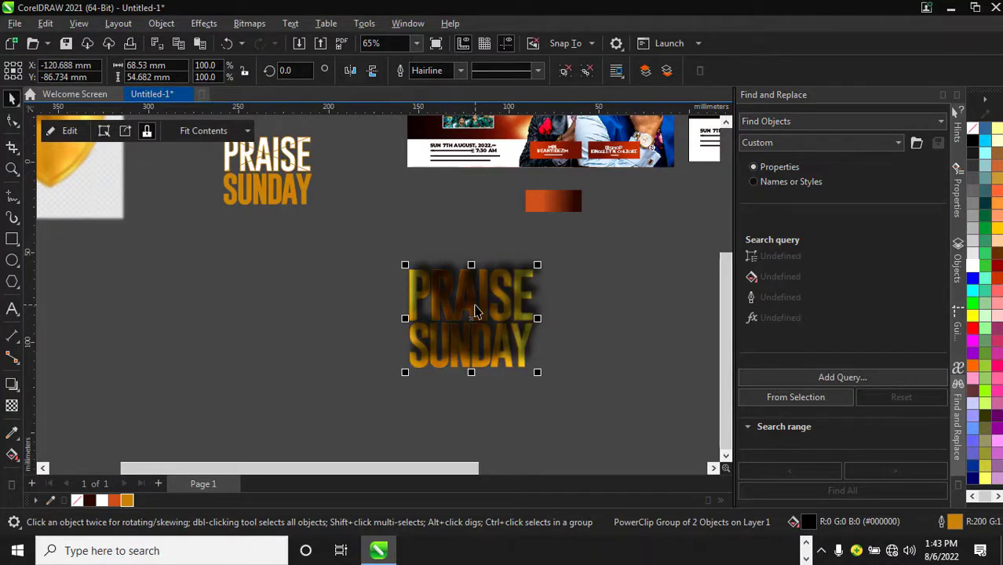
Step: Bring the gold PRAISE SUNDAY title in front of its shadow, offset it slightly upward and group the two
{"action": "key", "text": "shift+Page_Up"}
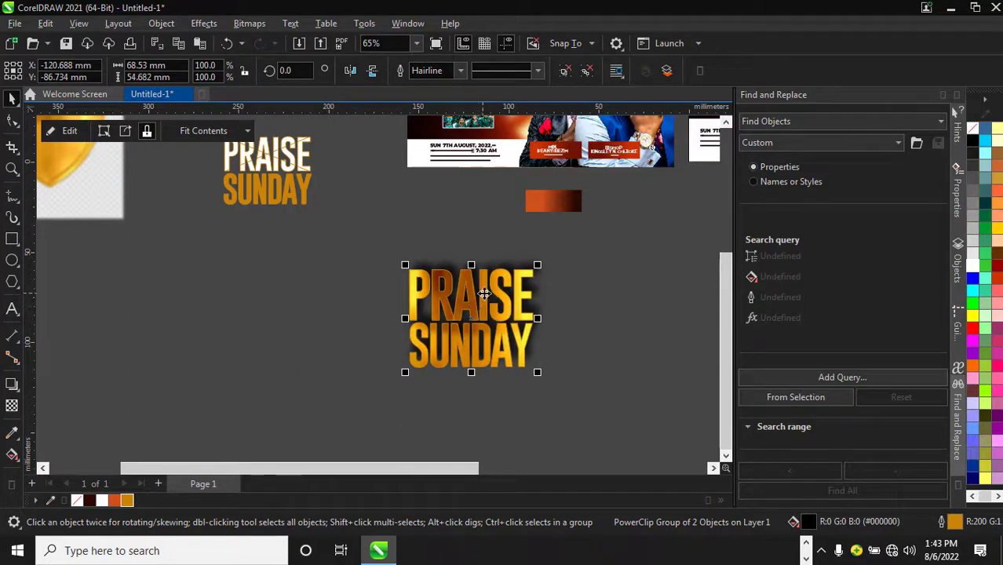
{"action": "left_click_drag", "start_coordinate": [468, 311], "coordinate": [472, 311]}
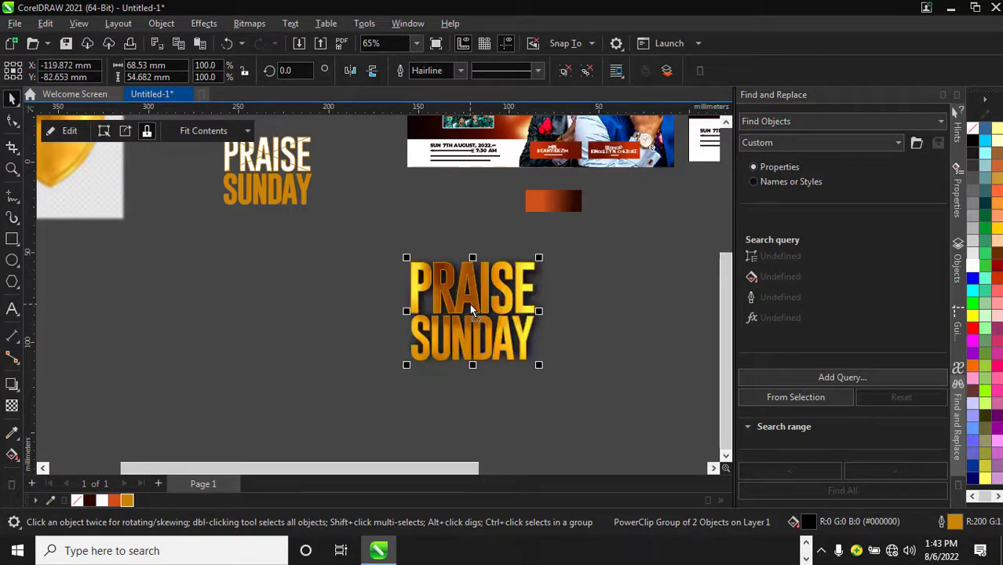
{"action": "scroll", "coordinate": [416, 311], "scroll_direction": "down", "scroll_amount": 3}
{"action": "scroll", "coordinate": [392, 291], "scroll_direction": "up", "scroll_amount": 1}
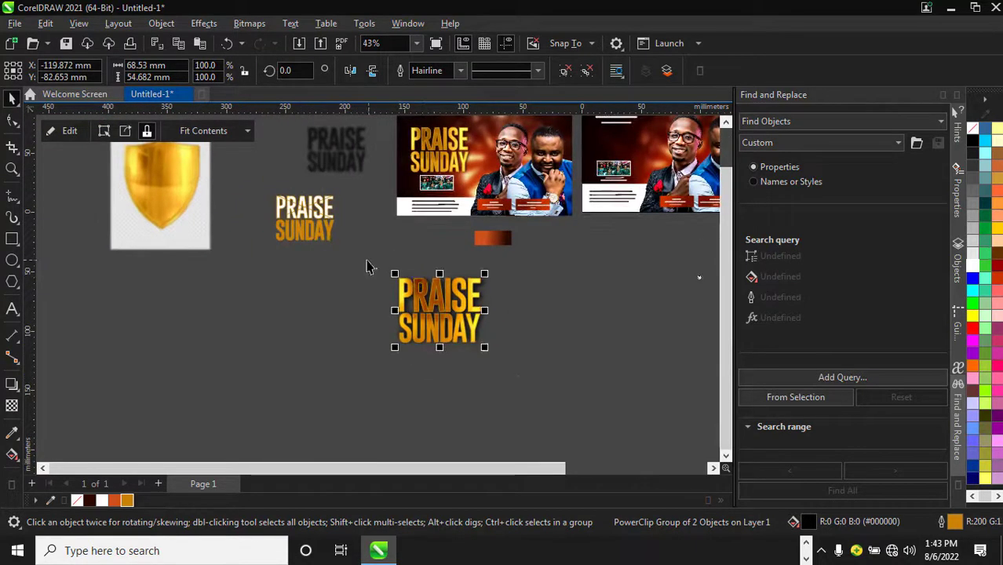
{"action": "left_click_drag", "start_coordinate": [555, 398], "coordinate": [555, 397]}
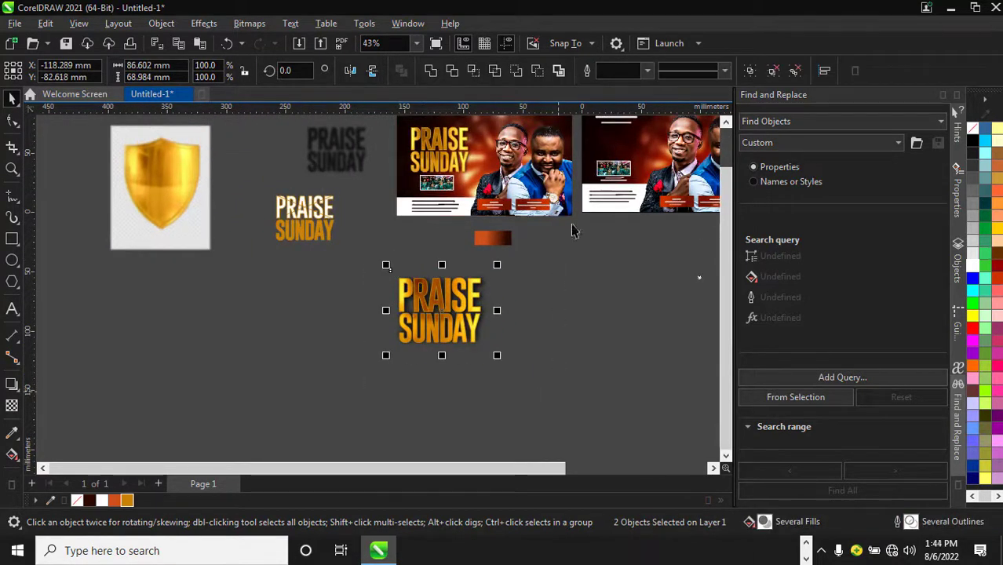
{"action": "left_click", "coordinate": [751, 71]}
Step: Scale the grouped title down to about 65 mm wide and park it beside the spare title pieces
{"action": "scroll", "coordinate": [390, 352], "scroll_direction": "down", "scroll_amount": 2}
{"action": "left_click_drag", "start_coordinate": [416, 347], "coordinate": [457, 328]}
{"action": "scroll", "coordinate": [434, 333], "scroll_direction": "up", "scroll_amount": 1}
{"action": "left_click_drag", "start_coordinate": [433, 281], "coordinate": [325, 314]}
{"action": "scroll", "coordinate": [325, 314], "scroll_direction": "down", "scroll_amount": 1}
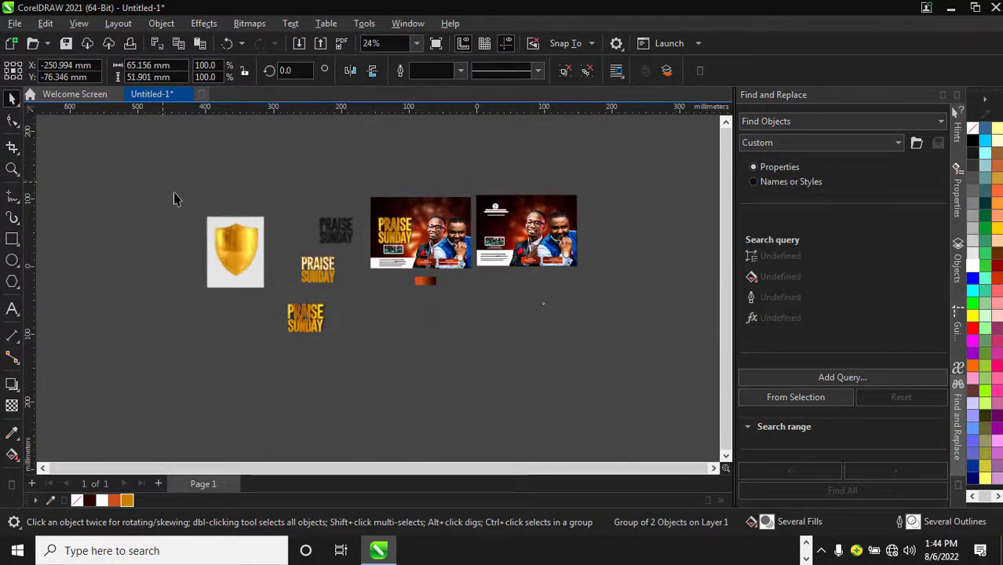
Step: Delete the gold shield image, the loose PRAISE SUNDAY pieces and the orange gradient swatch from the pasteboard
{"action": "left_click_drag", "start_coordinate": [174, 198], "coordinate": [361, 384]}
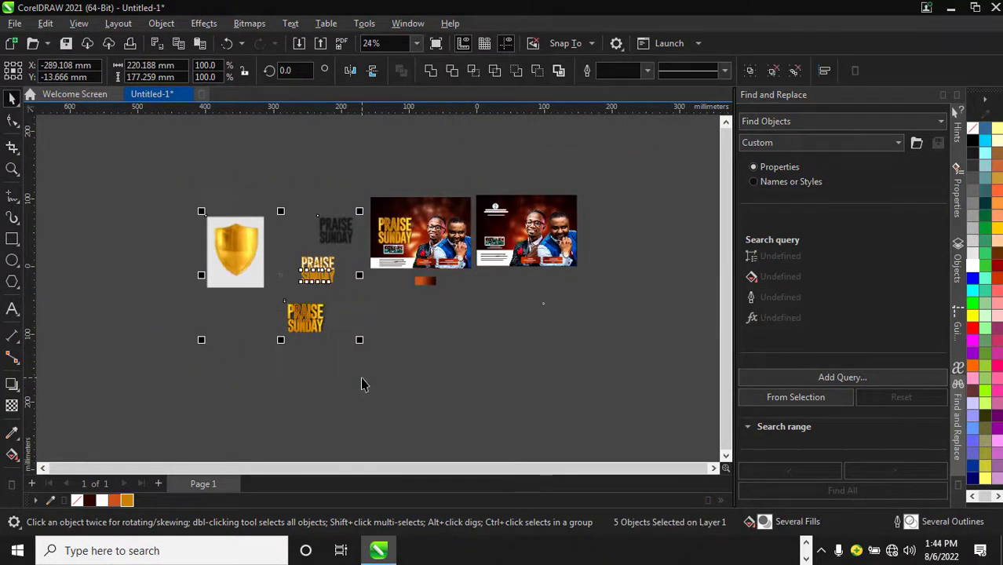
{"action": "key", "text": "Delete"}
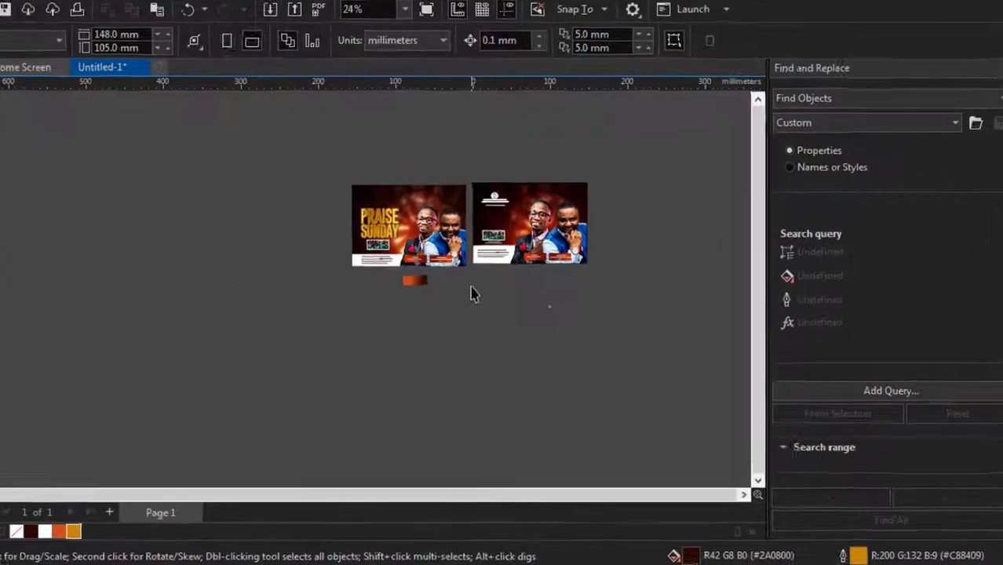
{"action": "left_click_drag", "start_coordinate": [373, 277], "coordinate": [482, 319]}
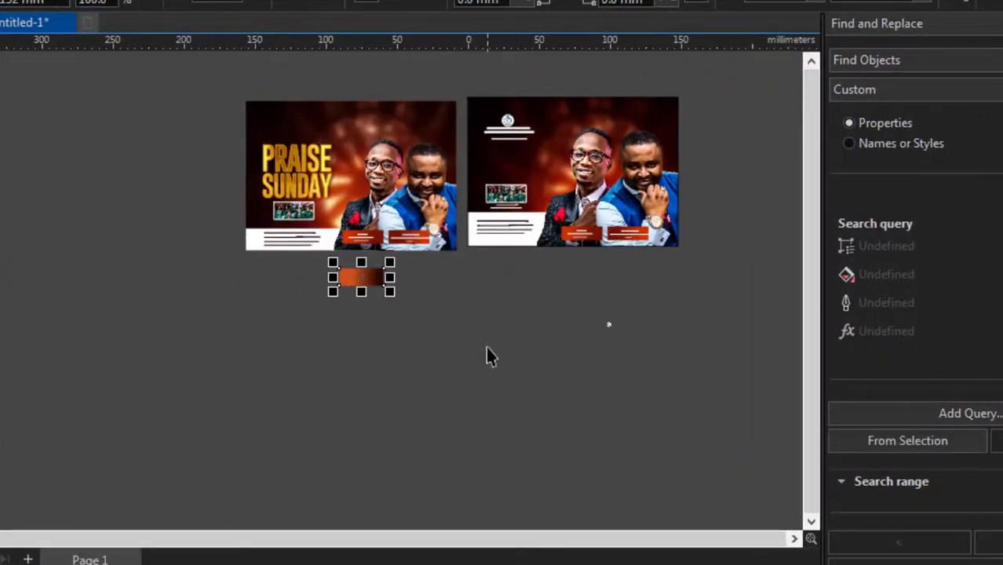
{"action": "key", "text": "Delete"}
Step: Copy the church logo, church name and PRESENTS text from the page flyer to above the off-page flyer's title
{"action": "scroll", "coordinate": [418, 383], "scroll_direction": "down", "scroll_amount": 1}
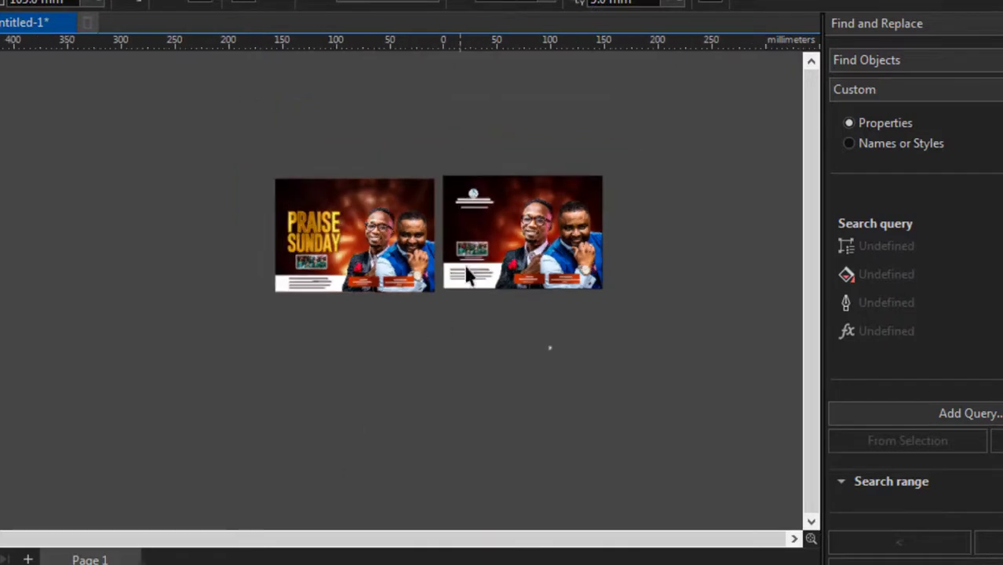
{"action": "scroll", "coordinate": [461, 189], "scroll_direction": "up", "scroll_amount": 3}
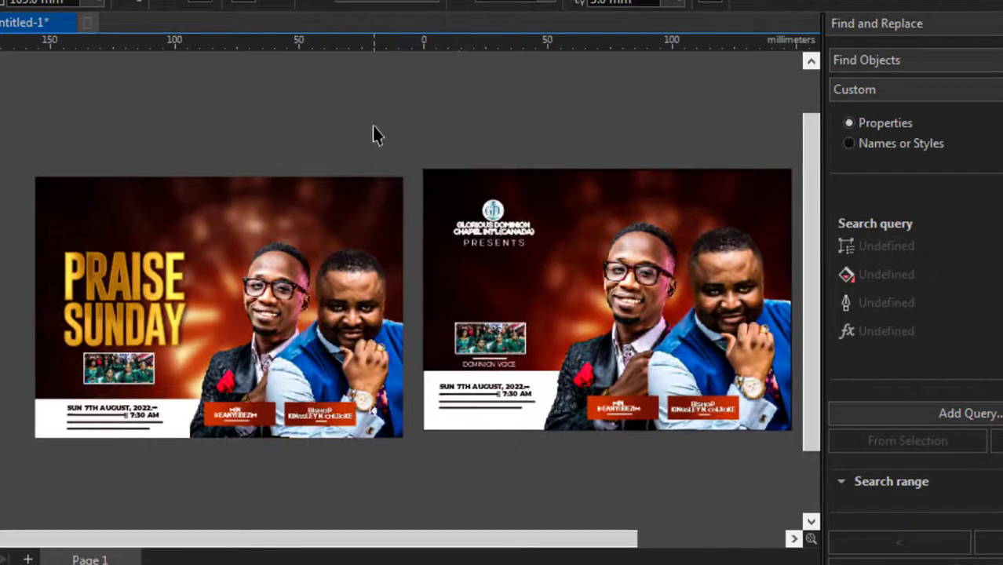
{"action": "left_click_drag", "start_coordinate": [374, 127], "coordinate": [576, 283]}
{"action": "left_click_drag", "start_coordinate": [449, 222], "coordinate": [111, 214]}
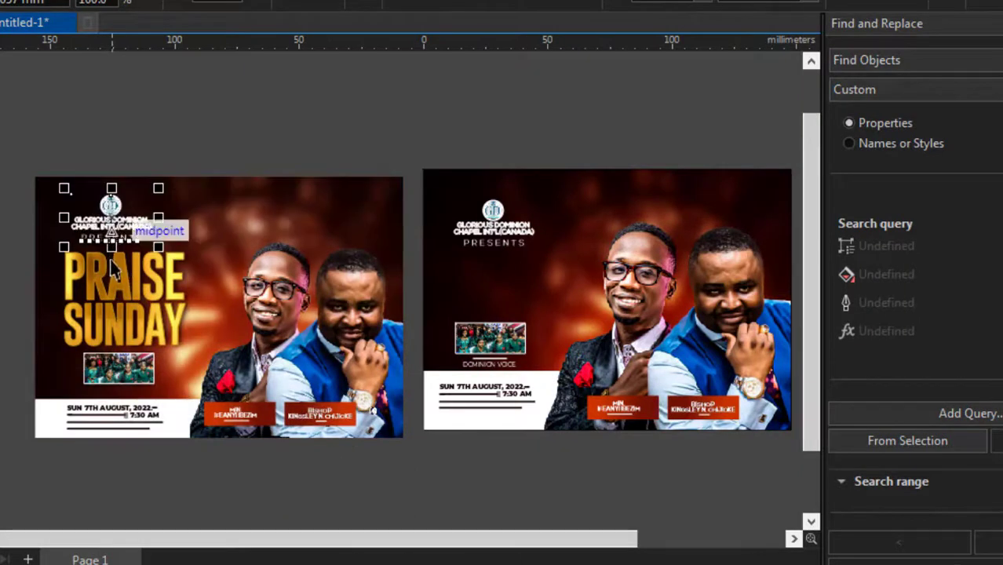
Step: Copy the gold PRAISE SUNDAY title onto the page flyer and scale it down to fit above the choir photo
{"action": "left_click", "coordinate": [110, 284]}
{"action": "left_click_drag", "start_coordinate": [110, 284], "coordinate": [484, 278]}
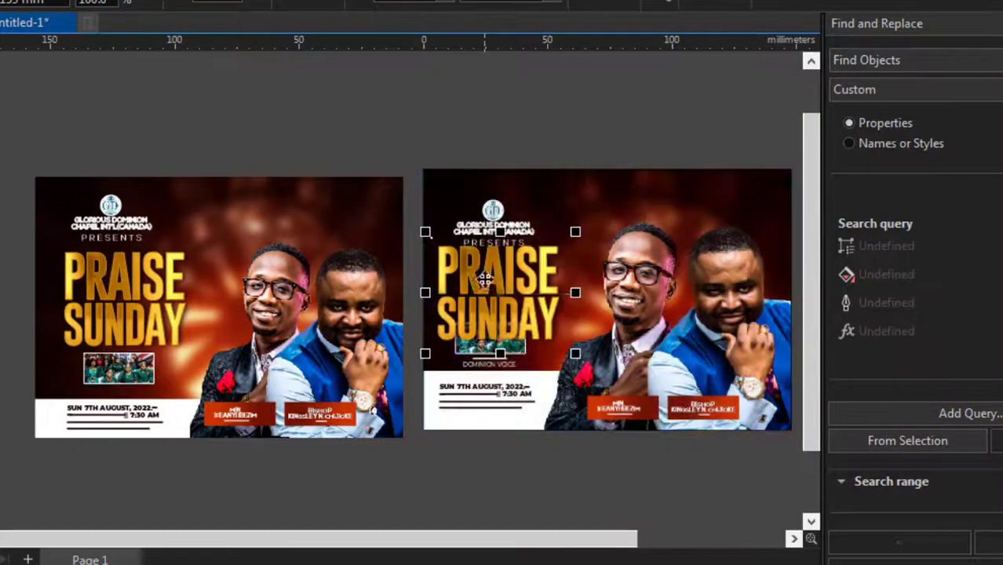
{"action": "left_click_drag", "start_coordinate": [581, 359], "coordinate": [539, 326]}
{"action": "scroll", "coordinate": [527, 307], "scroll_direction": "up", "scroll_amount": 1}
{"action": "scroll", "coordinate": [527, 307], "scroll_direction": "up", "scroll_amount": 1}
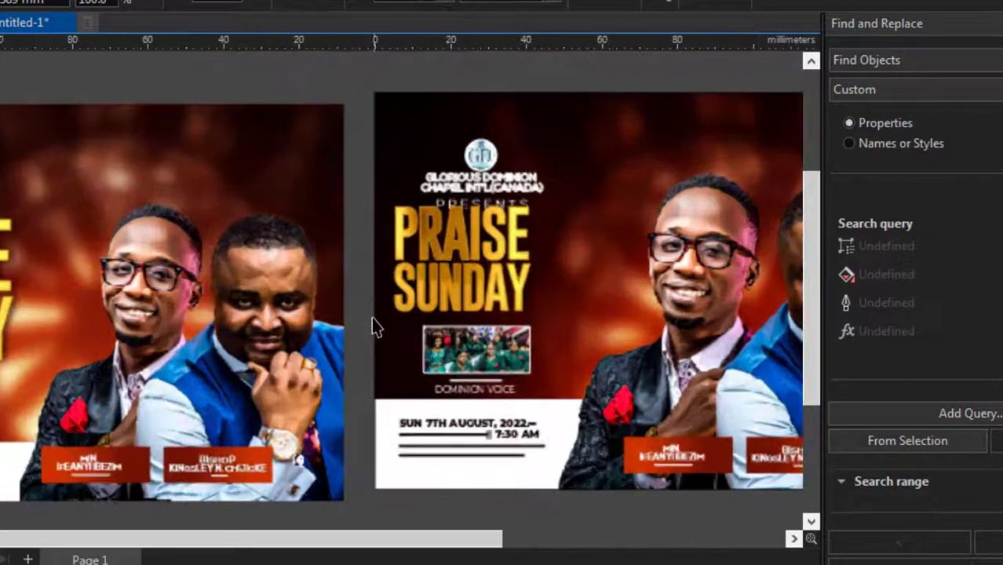
Step: Shift the page flyer's title right and slightly down so it sits between PRESENTS and the choir photo
{"action": "left_click_drag", "start_coordinate": [558, 402], "coordinate": [558, 403]}
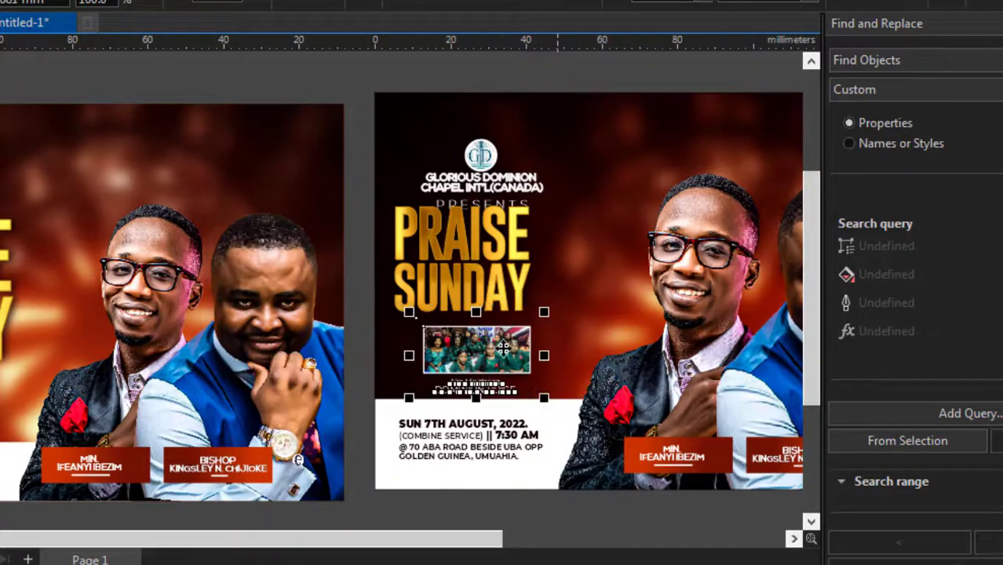
{"action": "left_click", "coordinate": [499, 346]}
{"action": "left_click_drag", "start_coordinate": [472, 247], "coordinate": [479, 244]}
{"action": "scroll", "coordinate": [490, 418], "scroll_direction": "down", "scroll_amount": 3}
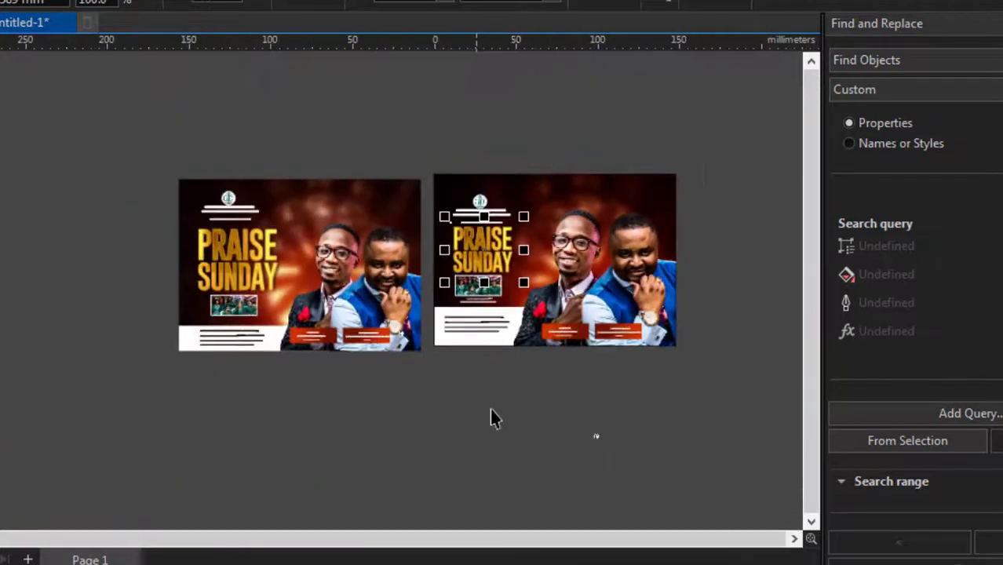
{"action": "key", "text": "Escape"}
Step: Examine the page flyer's overall layout, checking the title, choir photo, portraits, name plates and event details
{"action": "scroll", "coordinate": [518, 250], "scroll_direction": "up", "scroll_amount": 4}
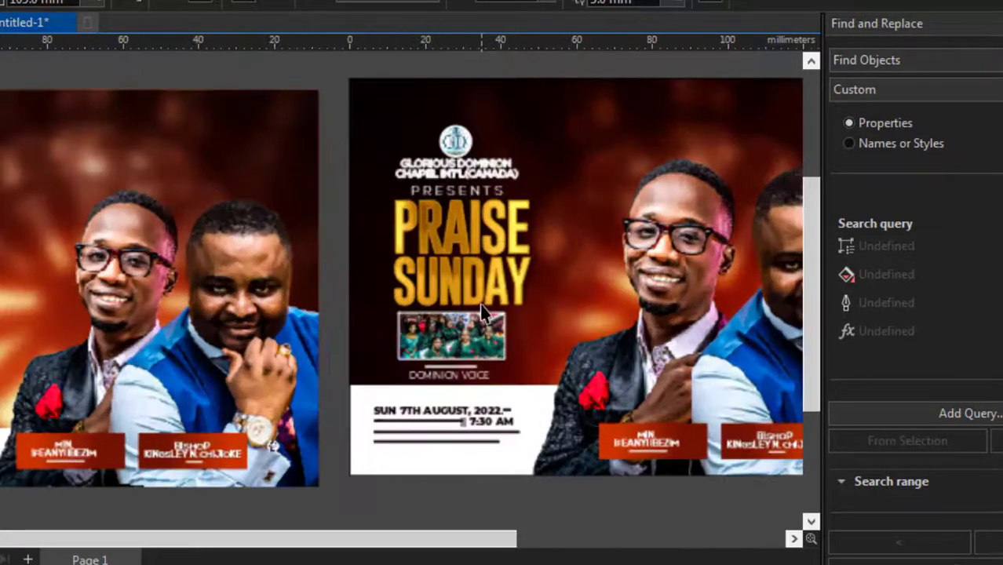
{"action": "scroll", "coordinate": [483, 312], "scroll_direction": "down", "scroll_amount": 3}
{"action": "scroll", "coordinate": [509, 208], "scroll_direction": "up", "scroll_amount": 3}
{"action": "scroll", "coordinate": [516, 317], "scroll_direction": "down", "scroll_amount": 3}
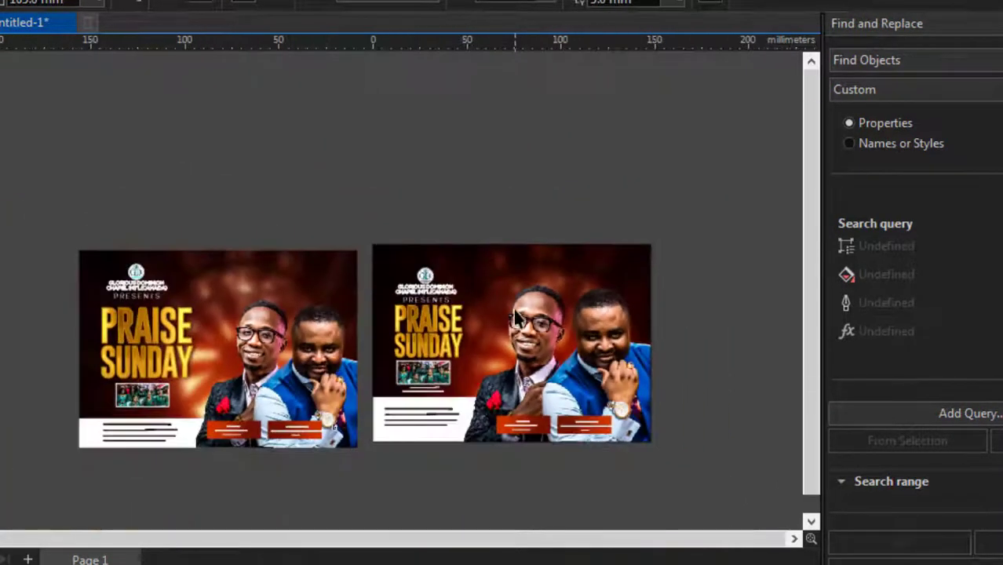
{"action": "scroll", "coordinate": [516, 318], "scroll_direction": "down", "scroll_amount": 3}
{"action": "scroll", "coordinate": [542, 463], "scroll_direction": "up", "scroll_amount": 4}
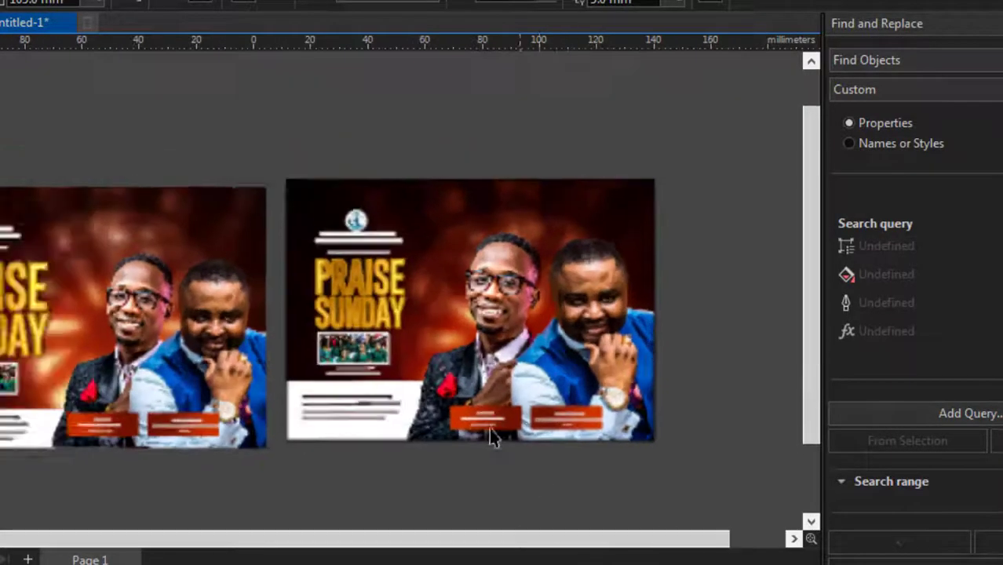
{"action": "scroll", "coordinate": [489, 428], "scroll_direction": "down", "scroll_amount": 3}
{"action": "scroll", "coordinate": [504, 327], "scroll_direction": "up", "scroll_amount": 2}
{"action": "scroll", "coordinate": [491, 322], "scroll_direction": "up", "scroll_amount": 1}
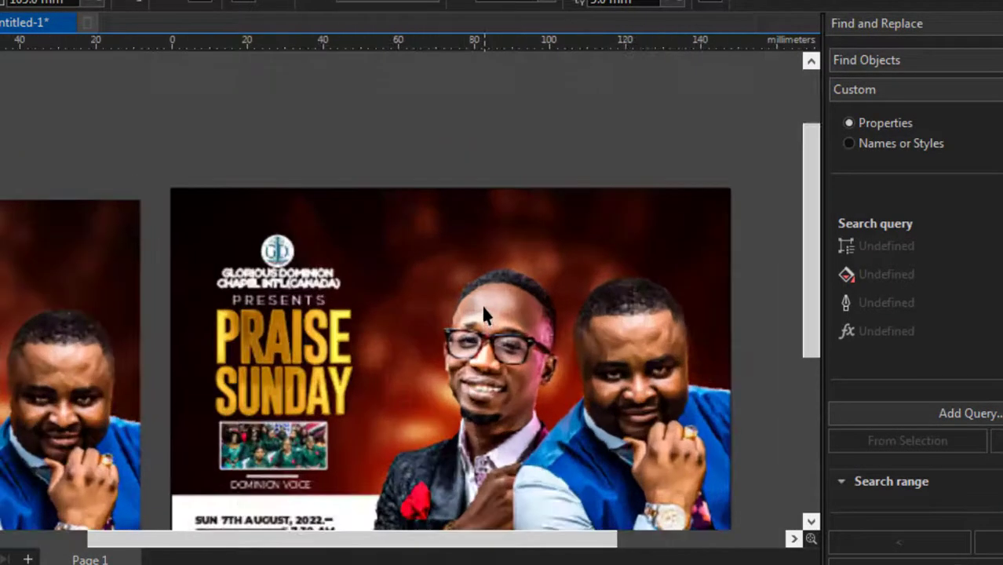
{"action": "scroll", "coordinate": [442, 236], "scroll_direction": "down", "scroll_amount": 3}
{"action": "scroll", "coordinate": [431, 383], "scroll_direction": "up", "scroll_amount": 2}
{"action": "scroll", "coordinate": [434, 383], "scroll_direction": "up", "scroll_amount": 1}
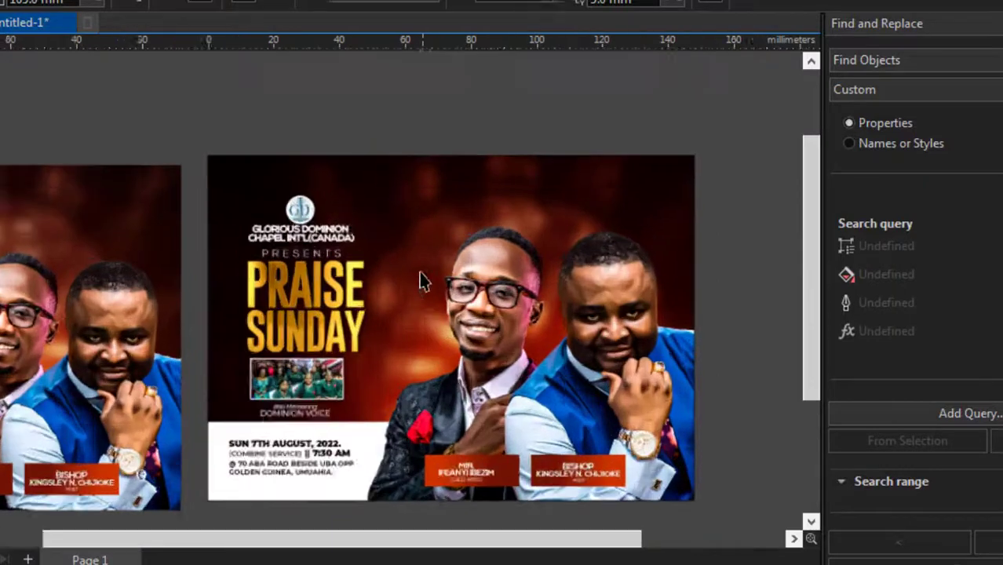
{"action": "scroll", "coordinate": [424, 373], "scroll_direction": "down", "scroll_amount": 3}
{"action": "scroll", "coordinate": [426, 382], "scroll_direction": "up", "scroll_amount": 2}
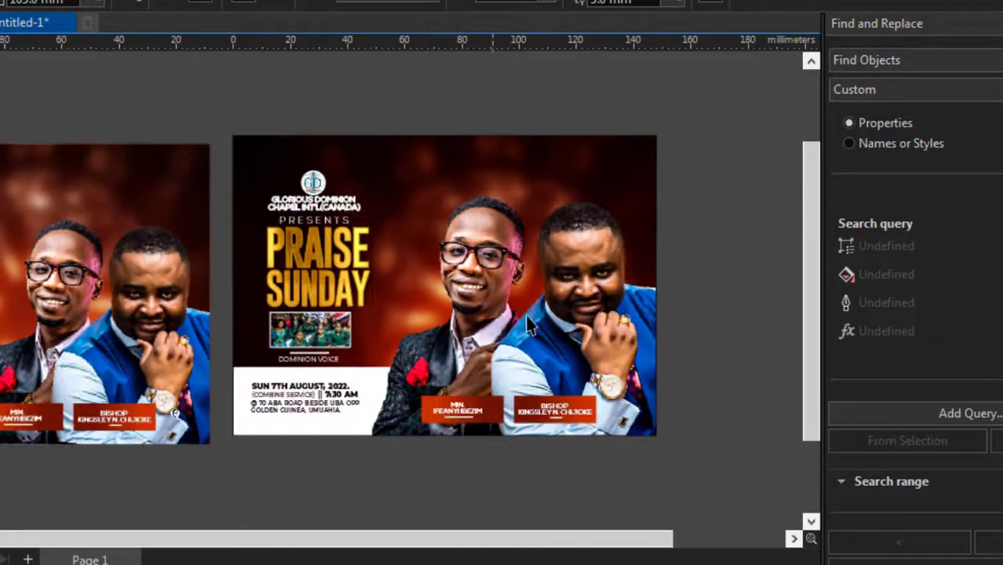
{"action": "scroll", "coordinate": [528, 324], "scroll_direction": "up", "scroll_amount": 1}
{"action": "scroll", "coordinate": [575, 326], "scroll_direction": "up", "scroll_amount": 2}
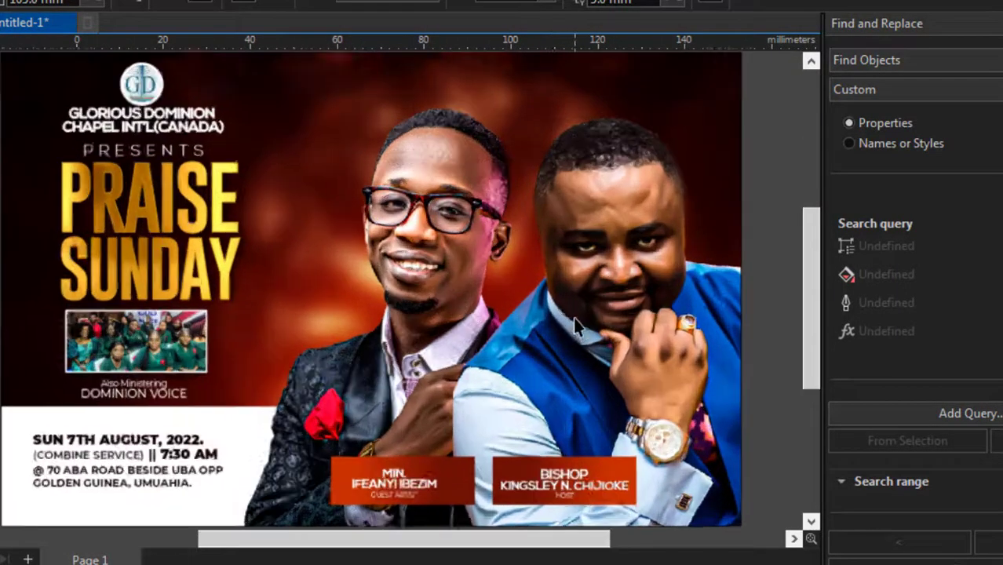
{"action": "scroll", "coordinate": [425, 325], "scroll_direction": "down", "scroll_amount": 2}
{"action": "scroll", "coordinate": [234, 288], "scroll_direction": "up", "scroll_amount": 1}
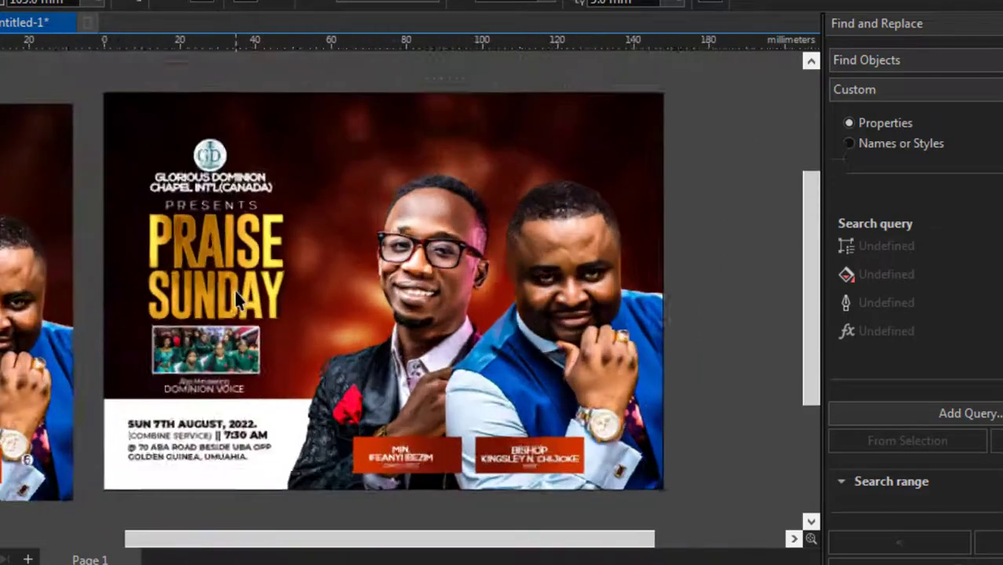
{"action": "scroll", "coordinate": [234, 288], "scroll_direction": "up", "scroll_amount": 1}
{"action": "scroll", "coordinate": [197, 385], "scroll_direction": "down", "scroll_amount": 2}
{"action": "scroll", "coordinate": [195, 426], "scroll_direction": "up", "scroll_amount": 3}
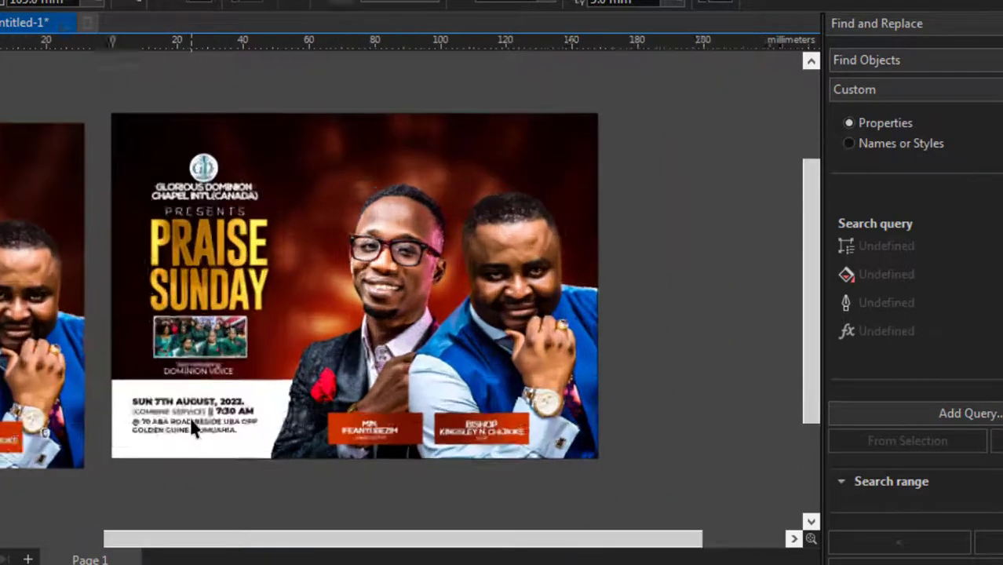
{"action": "scroll", "coordinate": [192, 440], "scroll_direction": "down", "scroll_amount": 1}
{"action": "scroll", "coordinate": [194, 445], "scroll_direction": "down", "scroll_amount": 2}
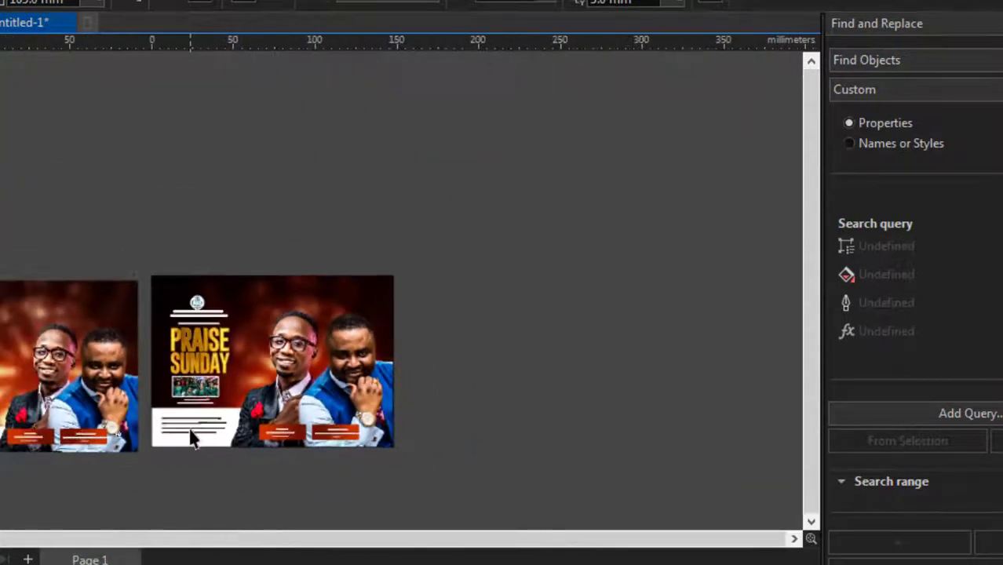
{"action": "scroll", "coordinate": [191, 438], "scroll_direction": "up", "scroll_amount": 1}
{"action": "scroll", "coordinate": [197, 361], "scroll_direction": "up", "scroll_amount": 1}
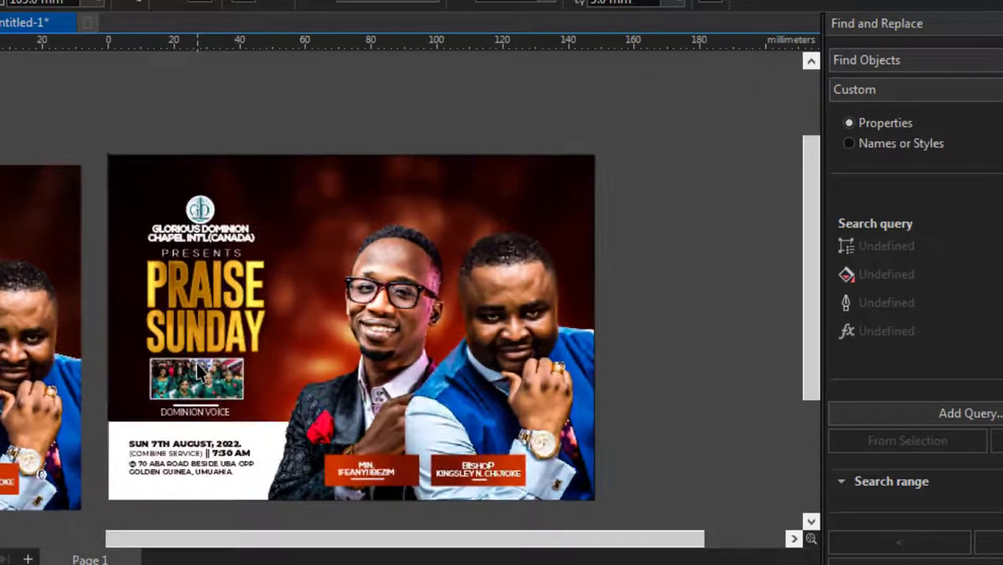
{"action": "scroll", "coordinate": [197, 364], "scroll_direction": "down", "scroll_amount": 2}
{"action": "scroll", "coordinate": [201, 322], "scroll_direction": "up", "scroll_amount": 1}
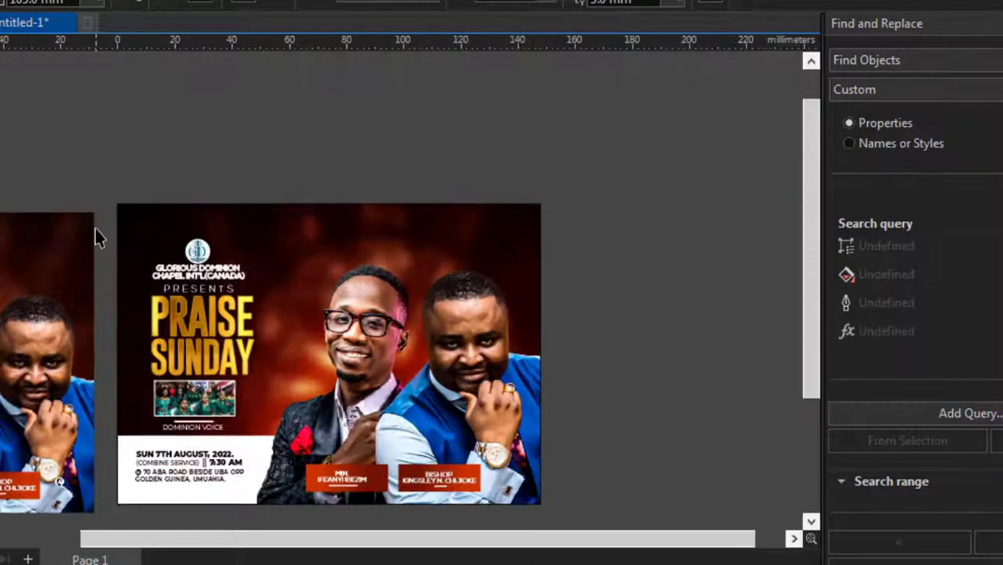
Step: Centre the logo, church text, title, choir photo, caption and event details on one vertical axis
{"action": "left_click_drag", "start_coordinate": [101, 224], "coordinate": [178, 391]}
{"action": "left_click_drag", "start_coordinate": [265, 501], "coordinate": [298, 498]}
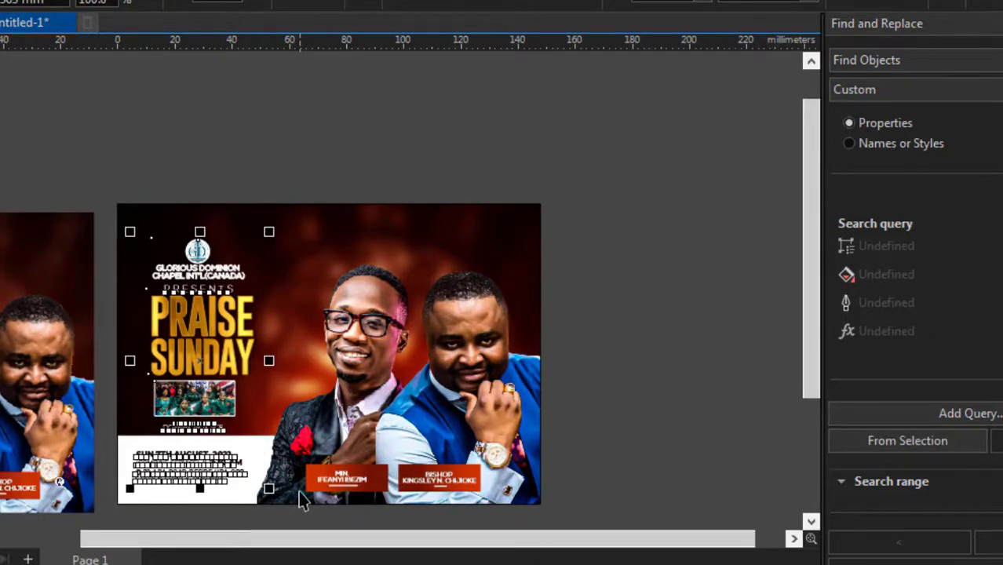
{"action": "key", "text": "c"}
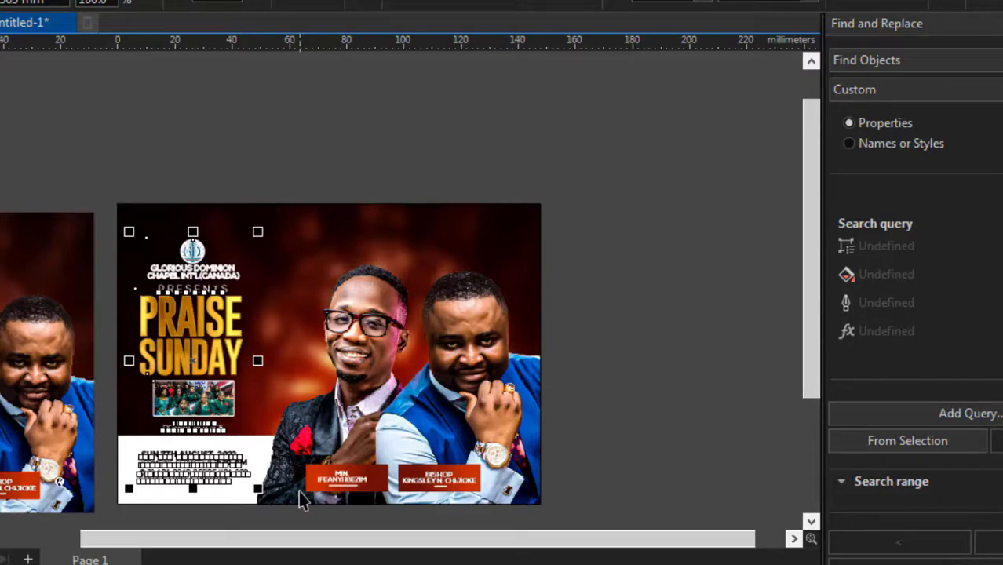
{"action": "left_click", "coordinate": [235, 132]}
Step: Slightly enlarge the gold PRAISE SUNDAY title on the page flyer
{"action": "scroll", "coordinate": [235, 165], "scroll_direction": "down", "scroll_amount": 2}
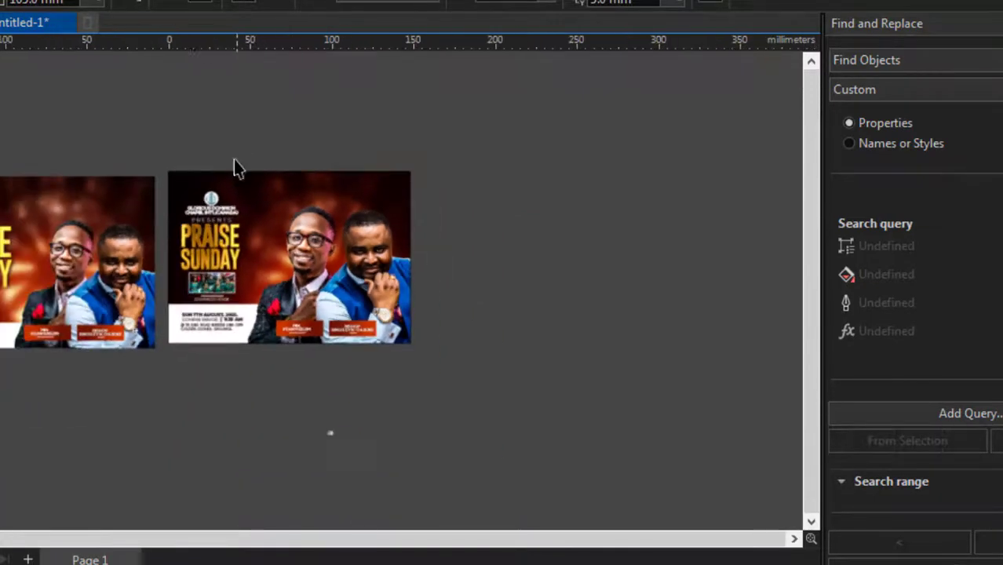
{"action": "scroll", "coordinate": [192, 251], "scroll_direction": "up", "scroll_amount": 2}
{"action": "scroll", "coordinate": [197, 259], "scroll_direction": "up", "scroll_amount": 3}
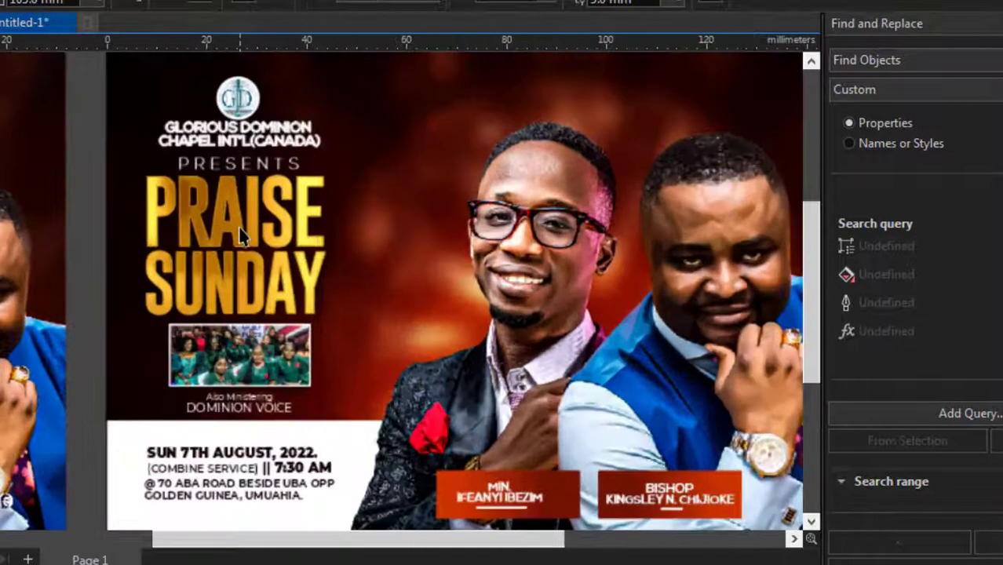
{"action": "left_click", "coordinate": [239, 214]}
{"action": "scroll", "coordinate": [238, 214], "scroll_direction": "down", "scroll_amount": 1}
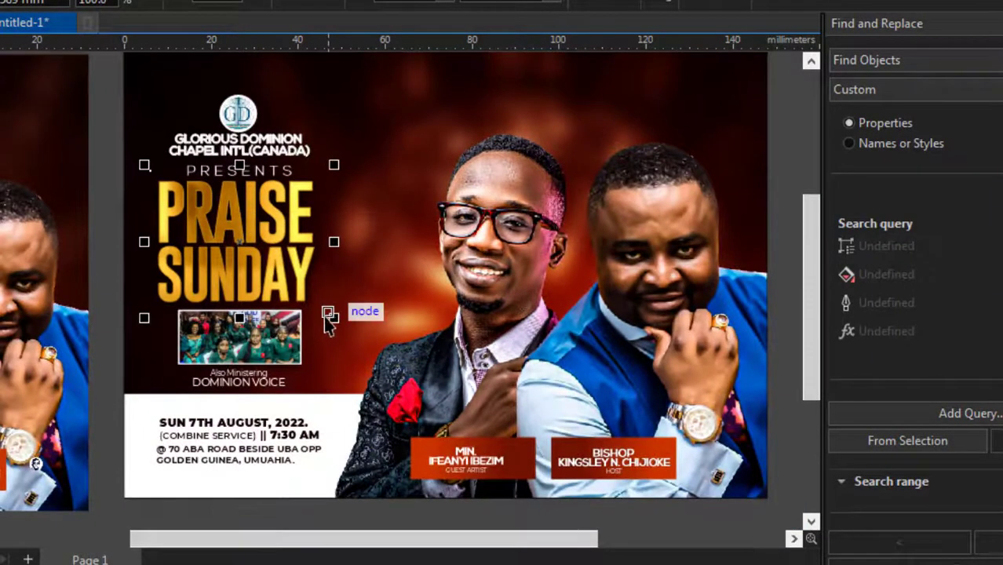
{"action": "left_click_drag", "start_coordinate": [330, 314], "coordinate": [350, 316]}
{"action": "scroll", "coordinate": [258, 251], "scroll_direction": "down", "scroll_amount": 1}
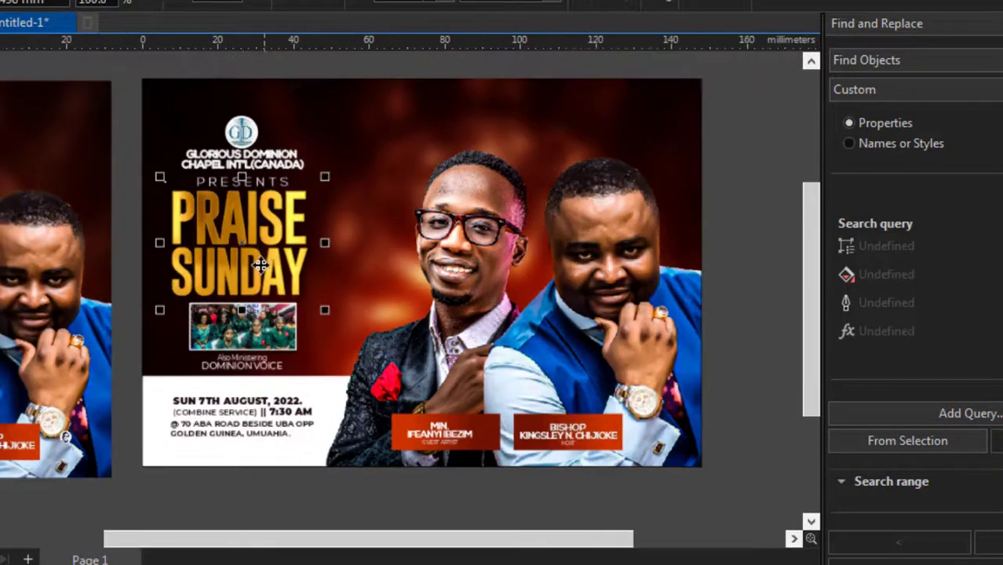
{"action": "left_click", "coordinate": [134, 334]}
Step: Inspect the page flyer close up and from a distance, checking the enlarged title against the logo, portraits and event details
{"action": "scroll", "coordinate": [134, 333], "scroll_direction": "down", "scroll_amount": 3}
{"action": "scroll", "coordinate": [318, 164], "scroll_direction": "up", "scroll_amount": 1}
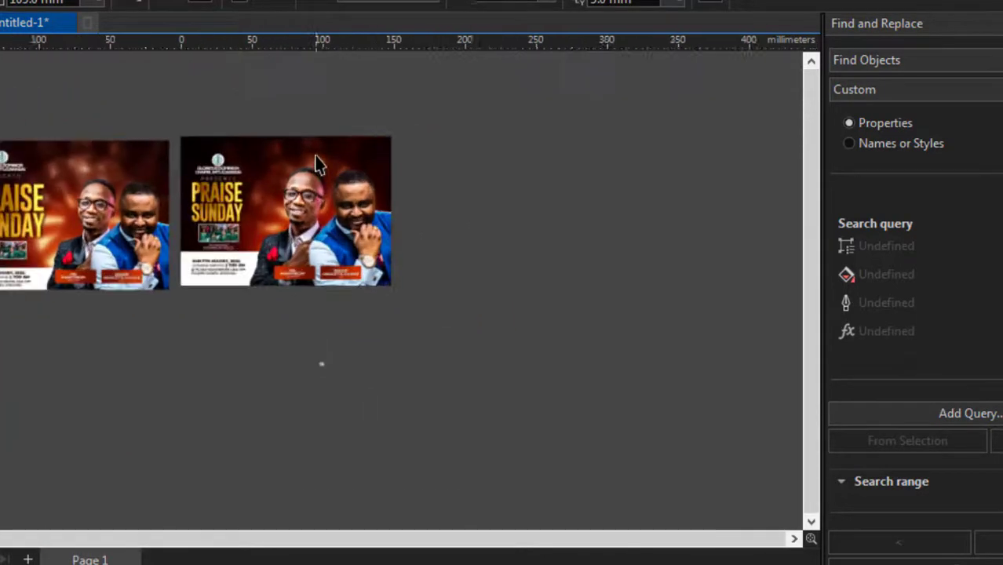
{"action": "scroll", "coordinate": [309, 155], "scroll_direction": "up", "scroll_amount": 3}
{"action": "scroll", "coordinate": [312, 161], "scroll_direction": "down", "scroll_amount": 2}
{"action": "left_click", "coordinate": [272, 158]}
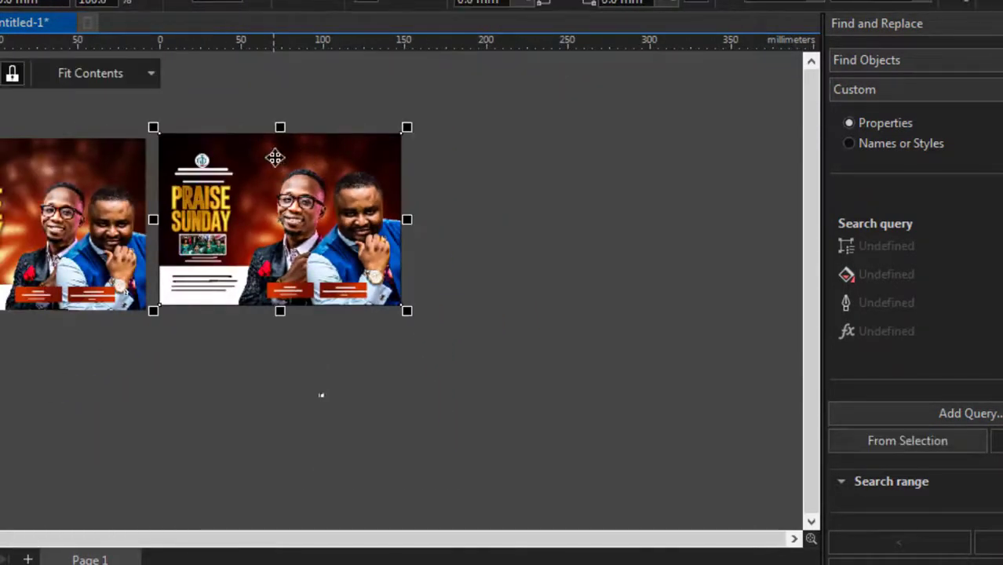
{"action": "scroll", "coordinate": [275, 157], "scroll_direction": "up", "scroll_amount": 1}
{"action": "scroll", "coordinate": [276, 157], "scroll_direction": "down", "scroll_amount": 2}
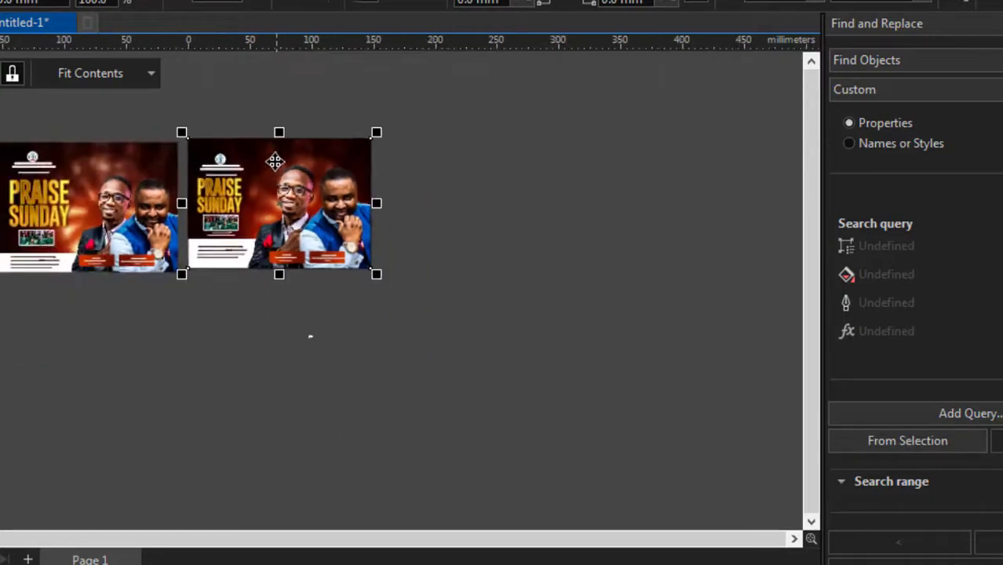
{"action": "scroll", "coordinate": [270, 167], "scroll_direction": "up", "scroll_amount": 1}
{"action": "scroll", "coordinate": [276, 157], "scroll_direction": "up", "scroll_amount": 3}
{"action": "scroll", "coordinate": [275, 157], "scroll_direction": "down", "scroll_amount": 2}
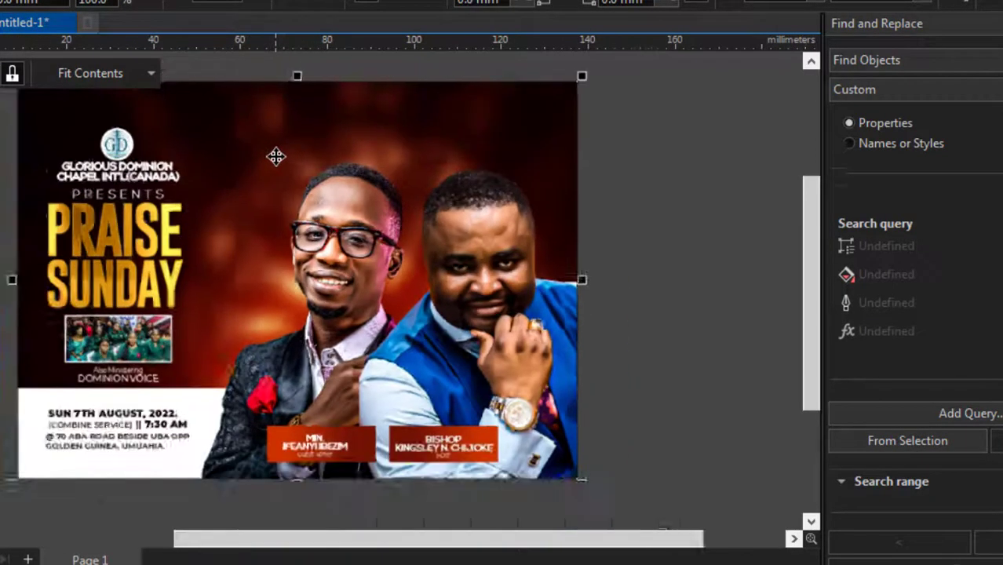
{"action": "scroll", "coordinate": [276, 157], "scroll_direction": "up", "scroll_amount": 1}
{"action": "scroll", "coordinate": [276, 157], "scroll_direction": "down", "scroll_amount": 2}
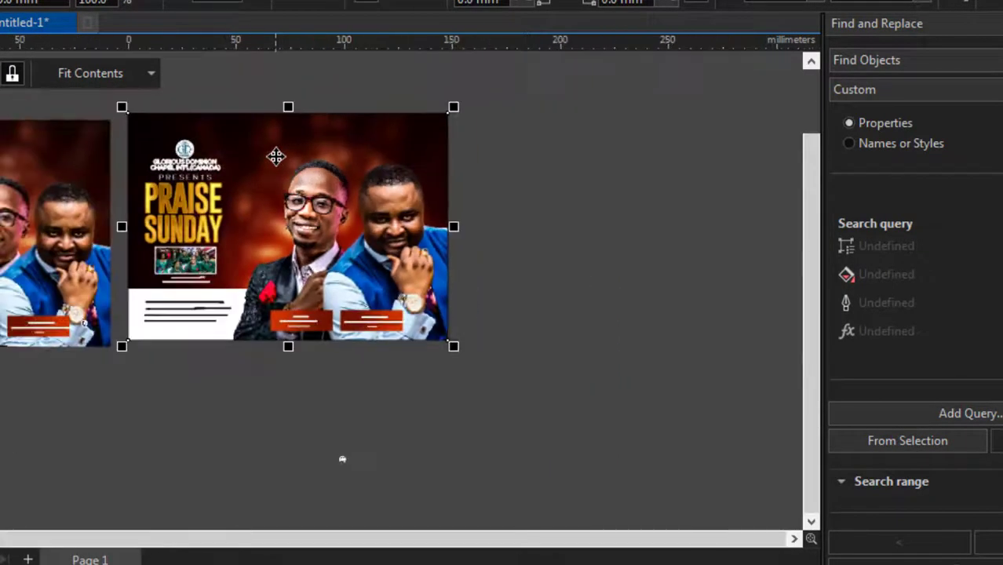
{"action": "scroll", "coordinate": [276, 157], "scroll_direction": "up", "scroll_amount": 2}
{"action": "scroll", "coordinate": [277, 159], "scroll_direction": "down", "scroll_amount": 2}
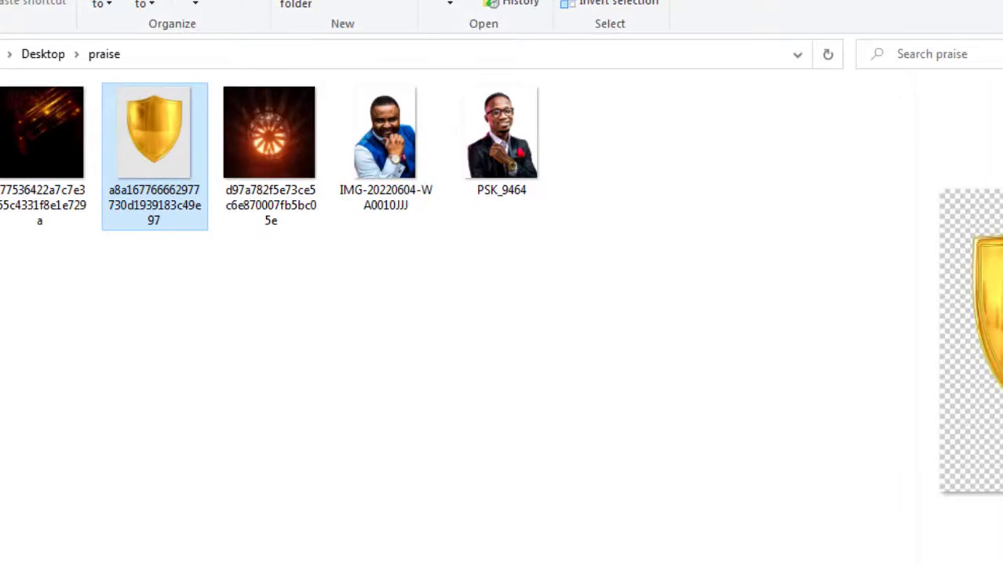
Step: Switch back to CorelDRAW and move the entire reference flyer to the other side of the page, just right of the page flyer
{"action": "key", "text": "alt+Tab"}
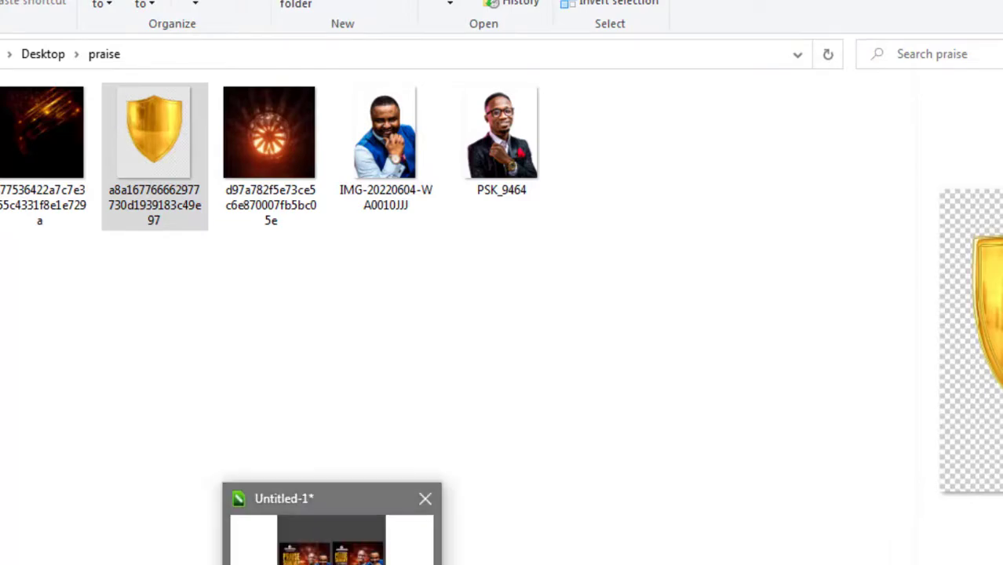
{"action": "left_click", "coordinate": [332, 541]}
{"action": "scroll", "coordinate": [453, 369], "scroll_direction": "down", "scroll_amount": 2}
{"action": "left_click_drag", "start_coordinate": [2, 167], "coordinate": [234, 436]}
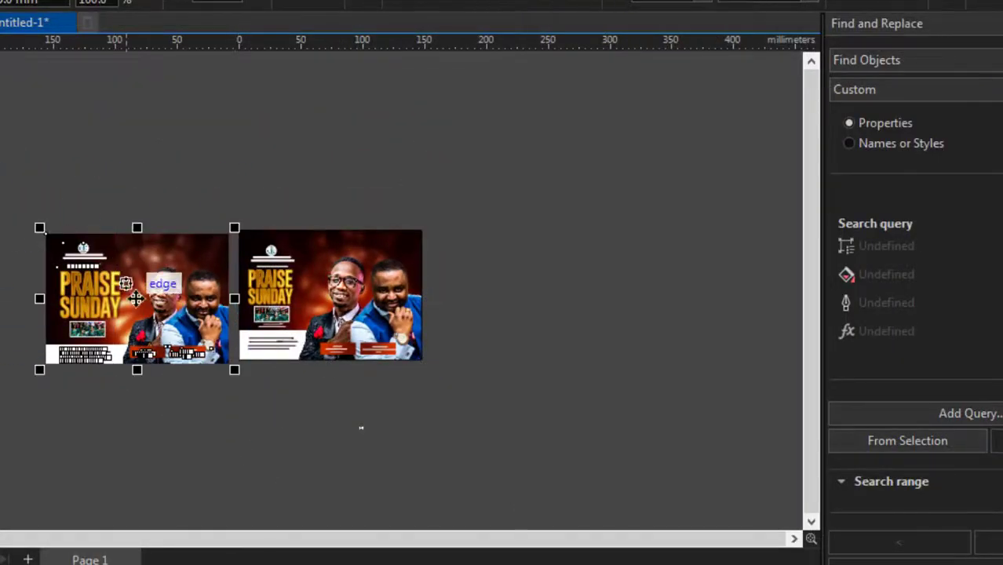
{"action": "left_click_drag", "start_coordinate": [223, 281], "coordinate": [511, 280]}
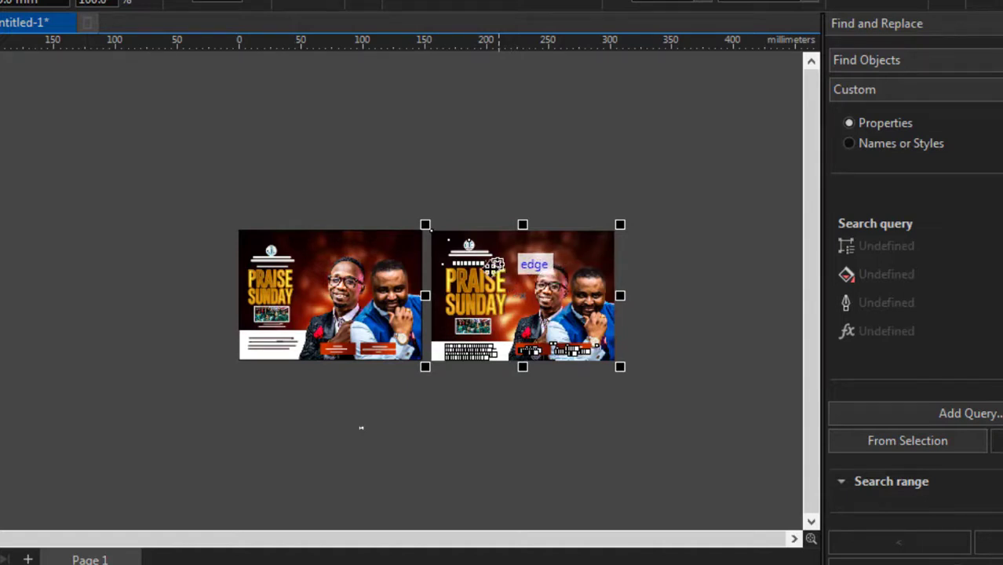
Step: Compare the page flyer with the reference flyer beside it, checking title size, logo position, portraits and event details
{"action": "scroll", "coordinate": [296, 196], "scroll_direction": "down", "scroll_amount": 2}
{"action": "scroll", "coordinate": [306, 246], "scroll_direction": "up", "scroll_amount": 2}
{"action": "scroll", "coordinate": [307, 247], "scroll_direction": "down", "scroll_amount": 2}
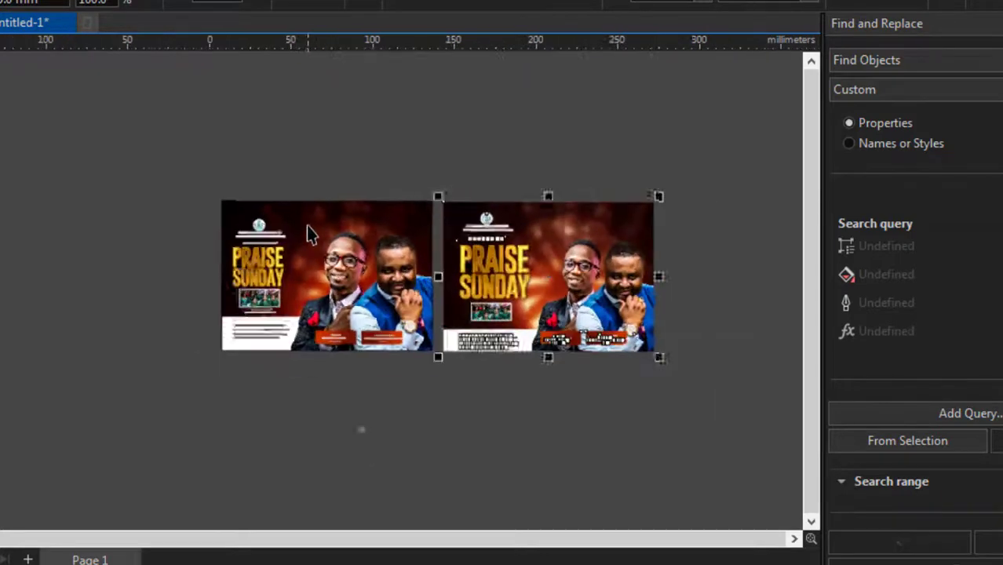
{"action": "scroll", "coordinate": [308, 247], "scroll_direction": "up", "scroll_amount": 3}
{"action": "scroll", "coordinate": [326, 246], "scroll_direction": "up", "scroll_amount": 1}
{"action": "scroll", "coordinate": [331, 251], "scroll_direction": "down", "scroll_amount": 3}
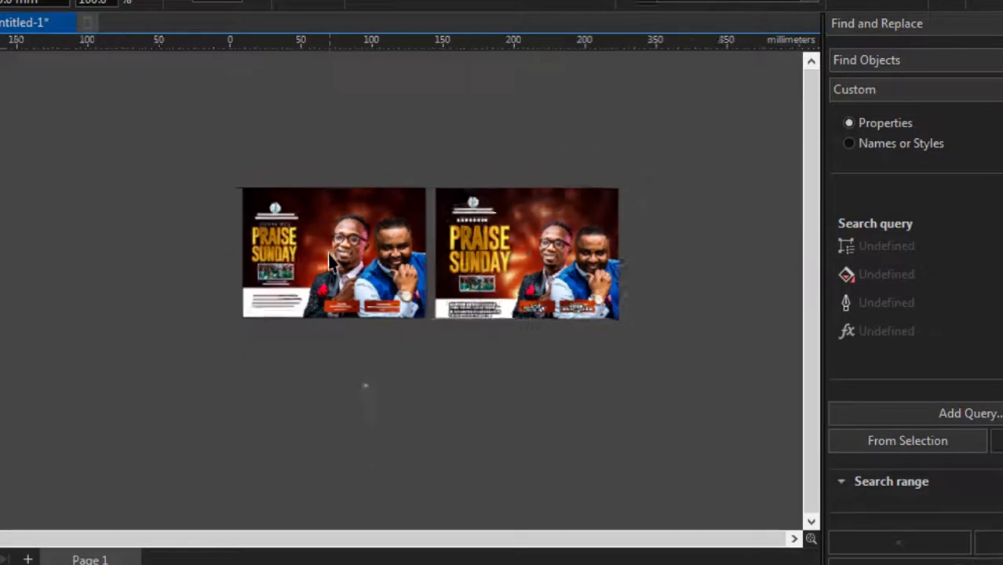
{"action": "scroll", "coordinate": [436, 206], "scroll_direction": "up", "scroll_amount": 2}
{"action": "scroll", "coordinate": [437, 206], "scroll_direction": "down", "scroll_amount": 2}
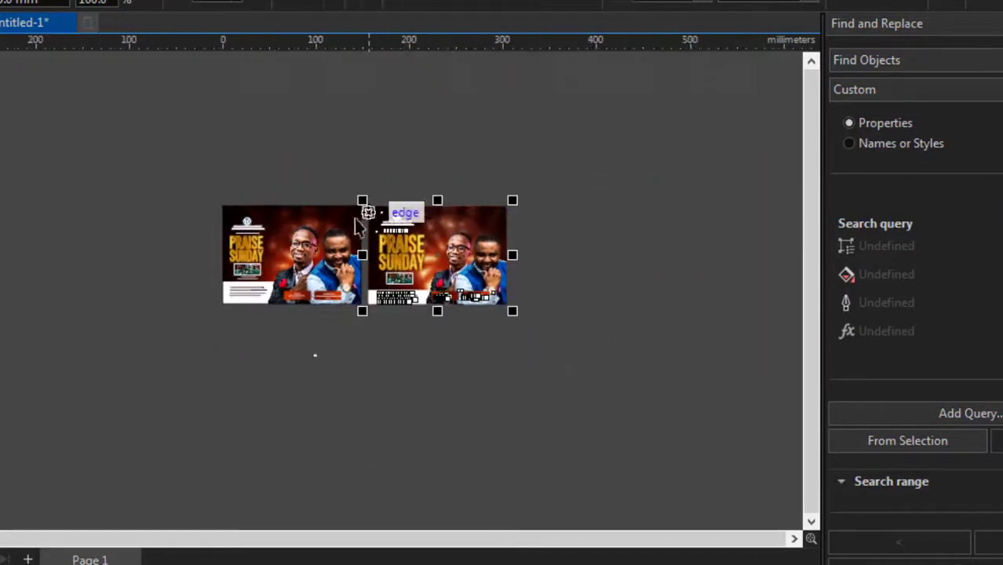
{"action": "scroll", "coordinate": [354, 218], "scroll_direction": "up", "scroll_amount": 1}
{"action": "scroll", "coordinate": [350, 220], "scroll_direction": "up", "scroll_amount": 4}
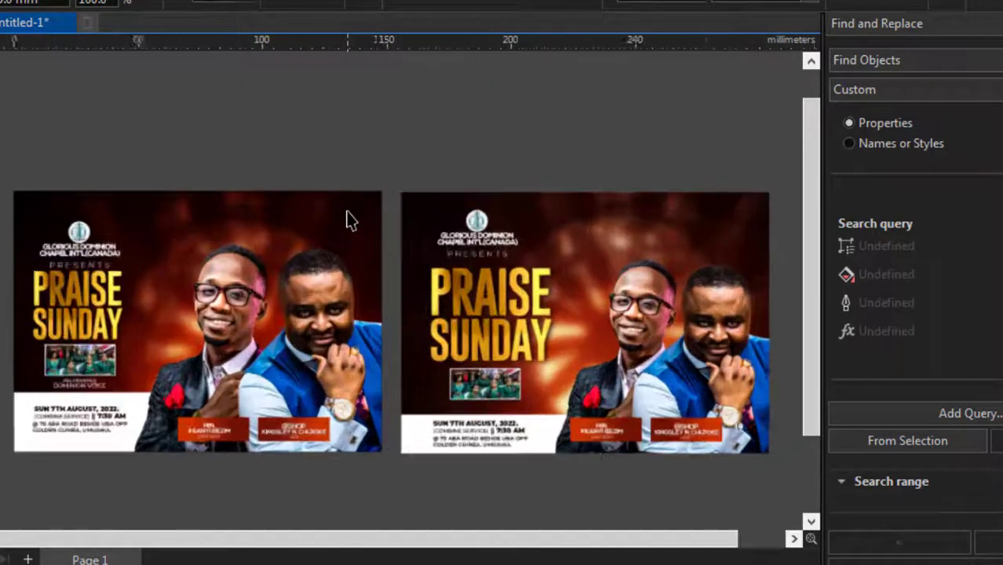
{"action": "scroll", "coordinate": [352, 222], "scroll_direction": "down", "scroll_amount": 1}
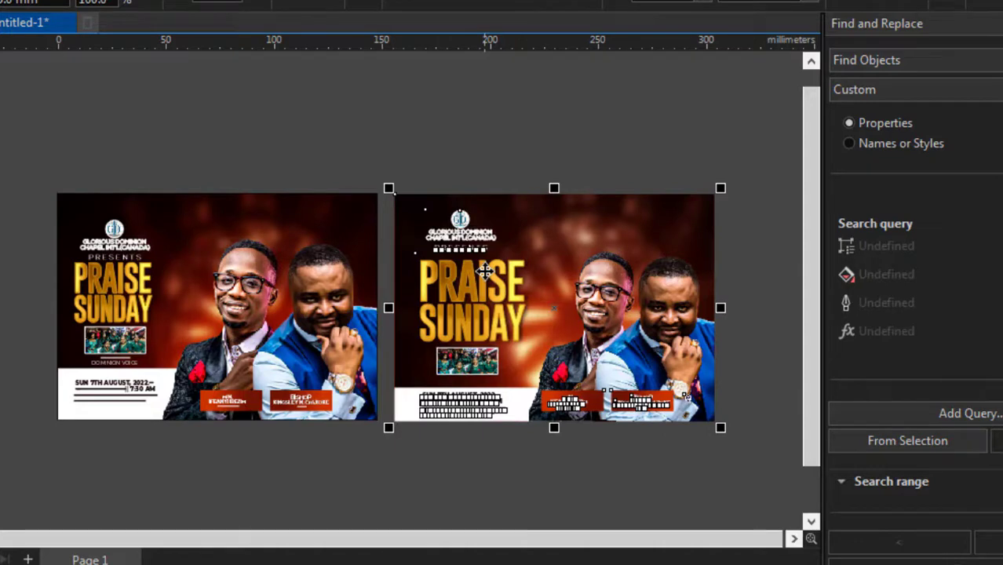
{"action": "scroll", "coordinate": [260, 191], "scroll_direction": "down", "scroll_amount": 3}
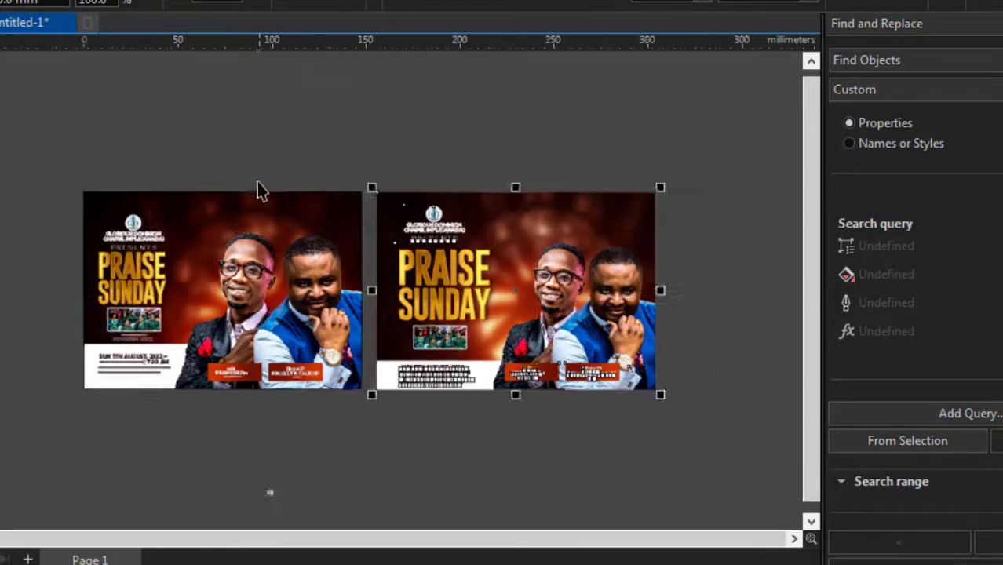
{"action": "left_click", "coordinate": [71, 159]}
{"action": "scroll", "coordinate": [167, 179], "scroll_direction": "up", "scroll_amount": 1}
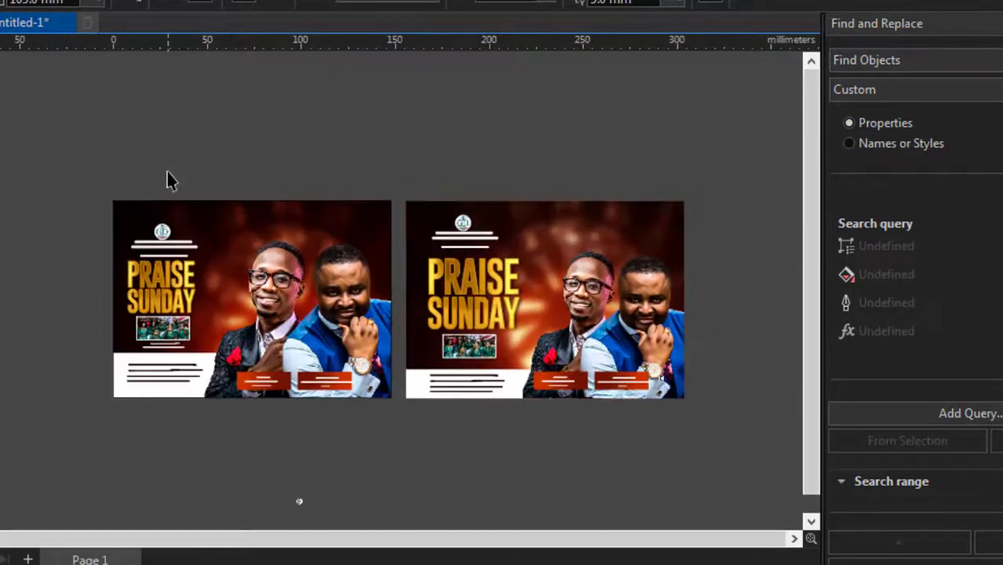
{"action": "scroll", "coordinate": [296, 269], "scroll_direction": "up", "scroll_amount": 1}
{"action": "scroll", "coordinate": [296, 224], "scroll_direction": "down", "scroll_amount": 2}
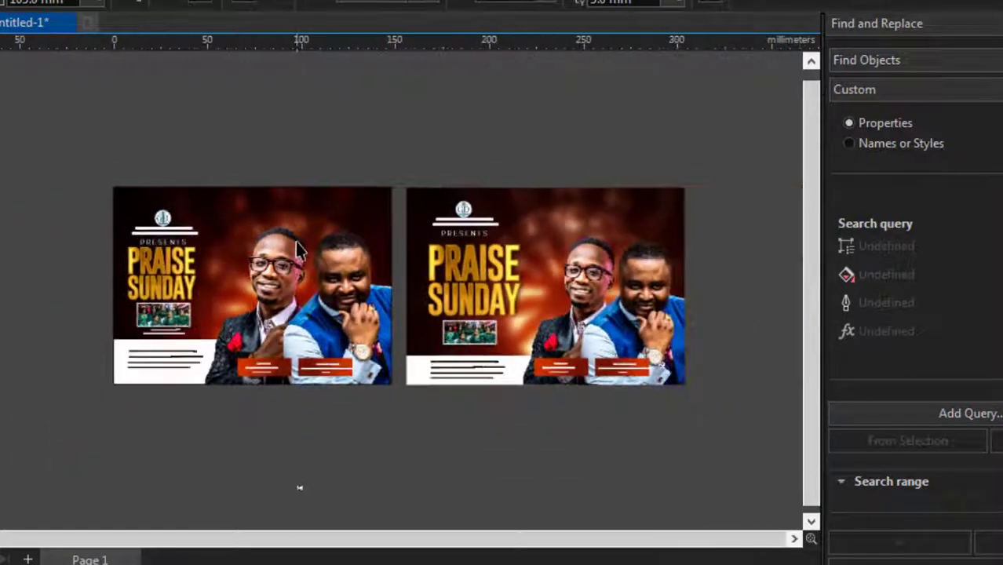
{"action": "scroll", "coordinate": [292, 236], "scroll_direction": "up", "scroll_amount": 1}
{"action": "scroll", "coordinate": [134, 161], "scroll_direction": "down", "scroll_amount": 1}
{"action": "scroll", "coordinate": [106, 200], "scroll_direction": "up", "scroll_amount": 1}
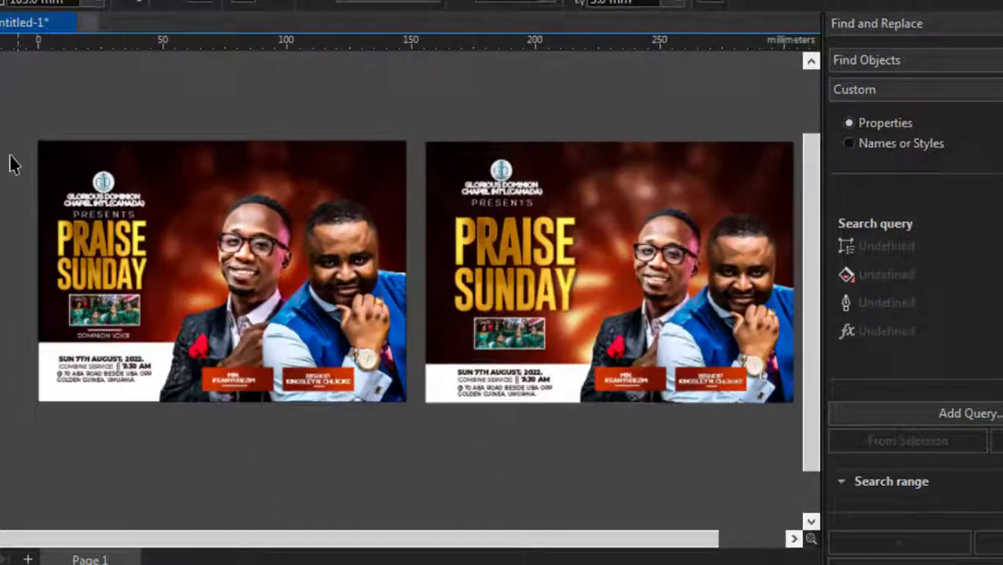
Step: Move the logo, church name and PRESENTS text slightly up, away from the page flyer's gold title
{"action": "left_click_drag", "start_coordinate": [100, 198], "coordinate": [154, 223]}
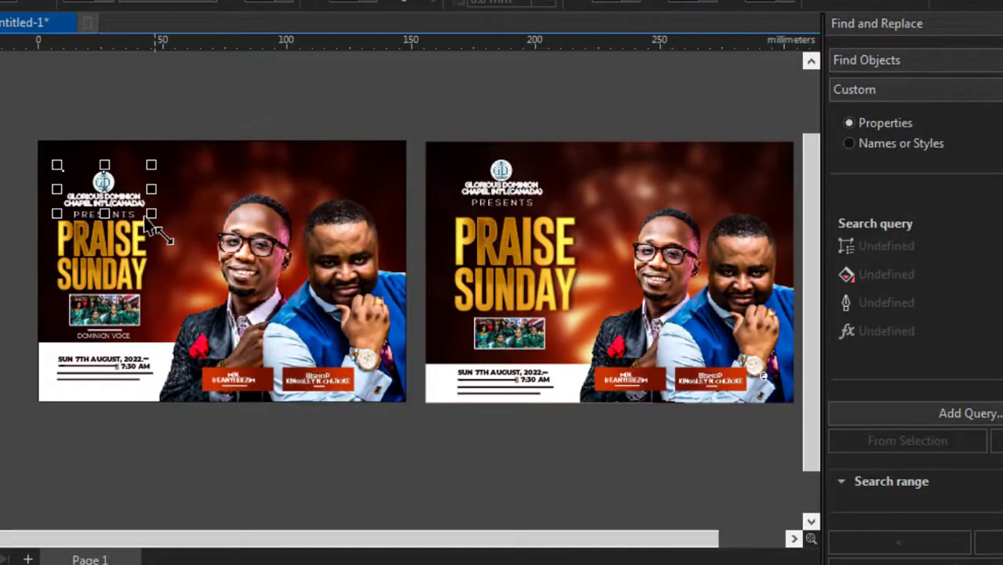
{"action": "left_click_drag", "start_coordinate": [0, 123], "coordinate": [112, 202]}
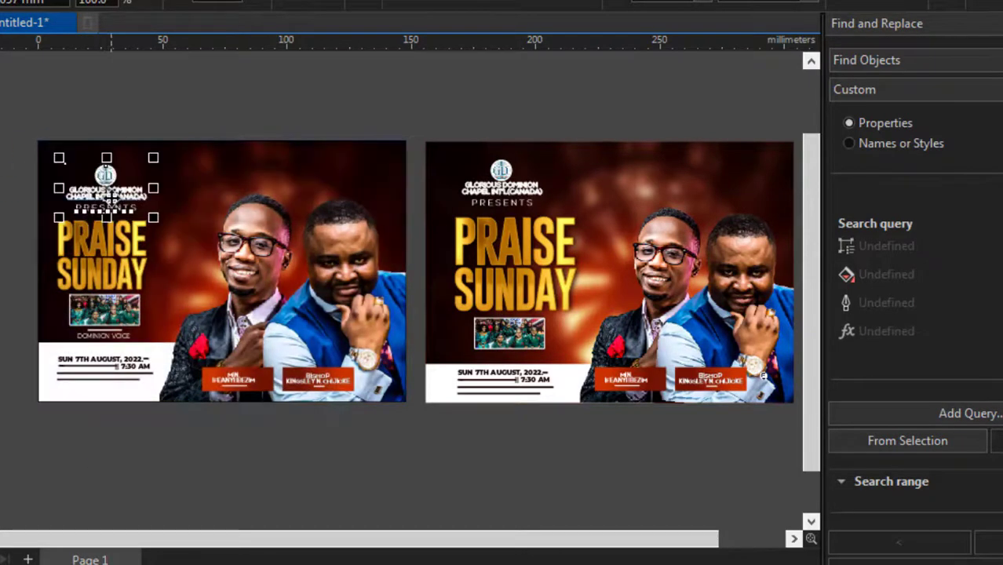
Step: Export only the page flyer's objects as the JPEG Untitled-1, replacing the existing file, in 24-bit RGB at 100% quality
{"action": "left_click_drag", "start_coordinate": [1, 108], "coordinate": [423, 457]}
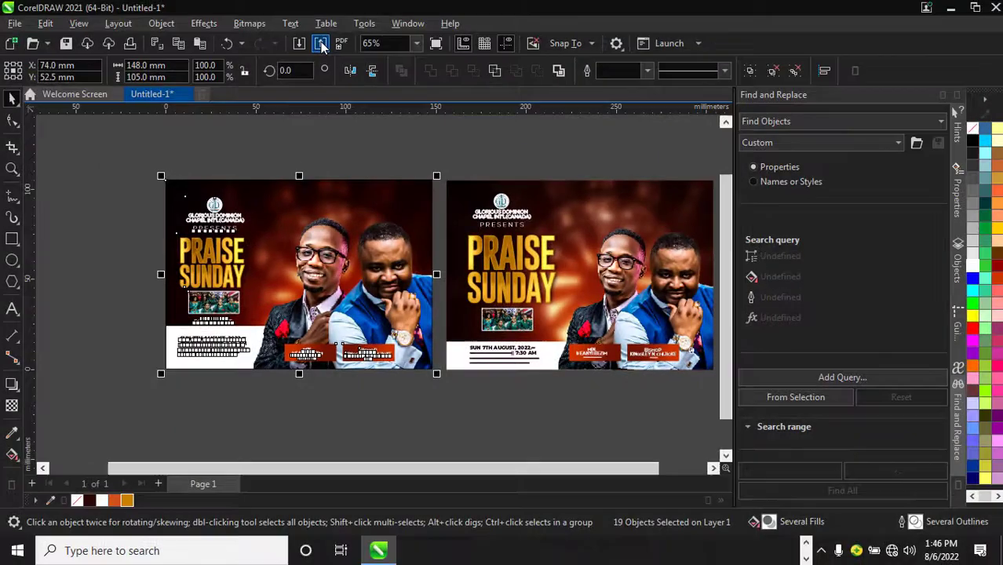
{"action": "left_click", "coordinate": [303, 19]}
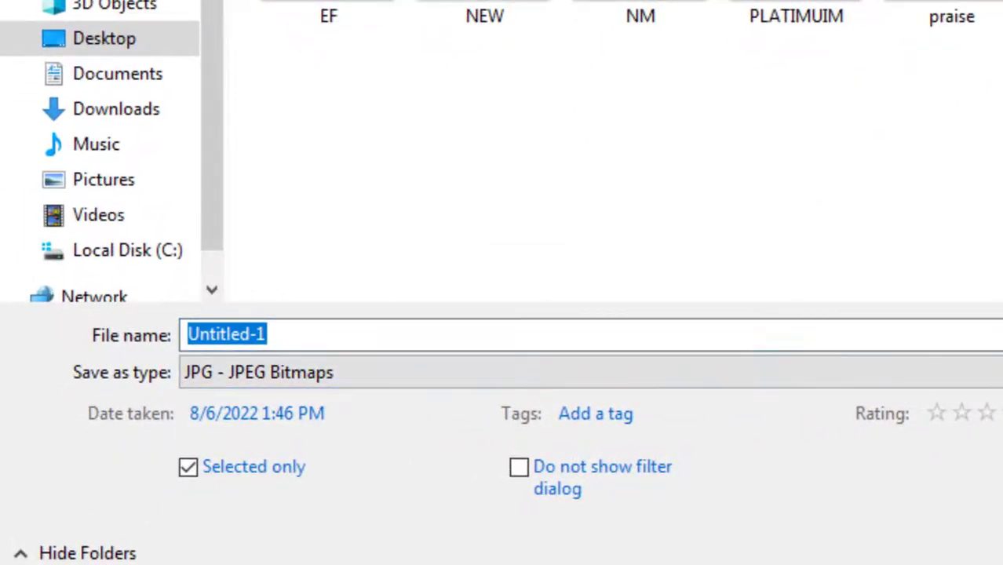
{"action": "key", "text": "Return"}
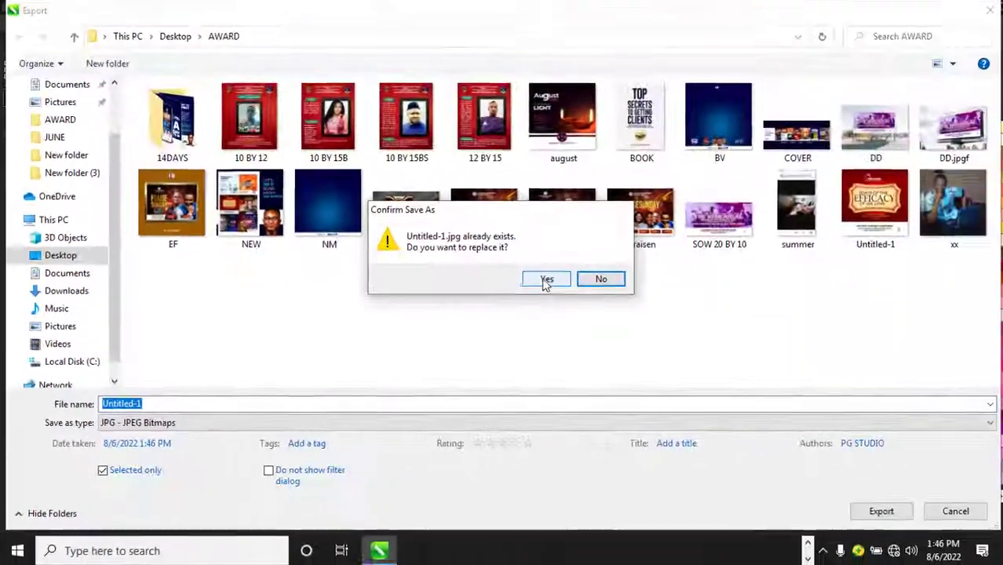
{"action": "left_click", "coordinate": [553, 286]}
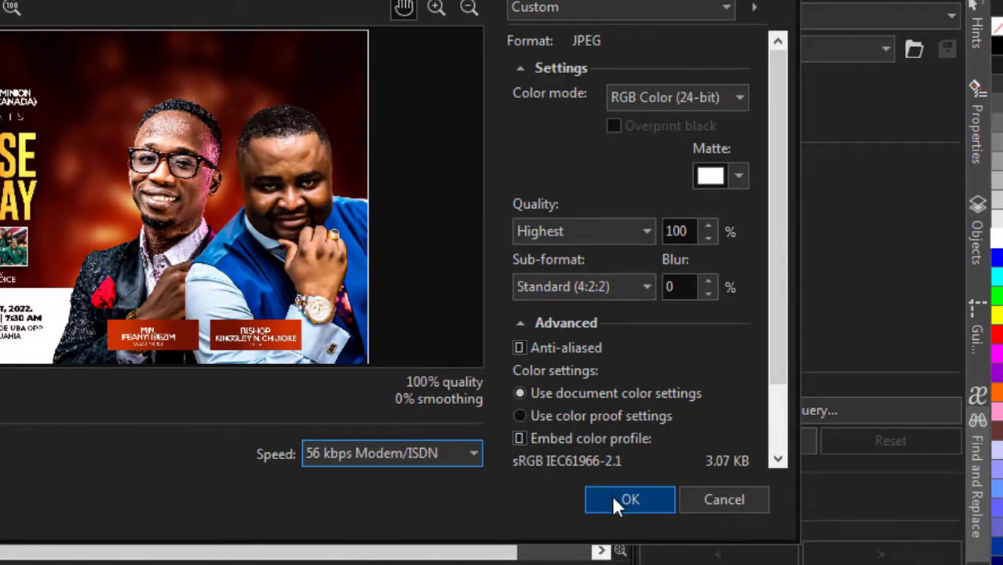
{"action": "left_click", "coordinate": [714, 503]}
{"action": "scroll", "coordinate": [319, 298], "scroll_direction": "down", "scroll_amount": 2}
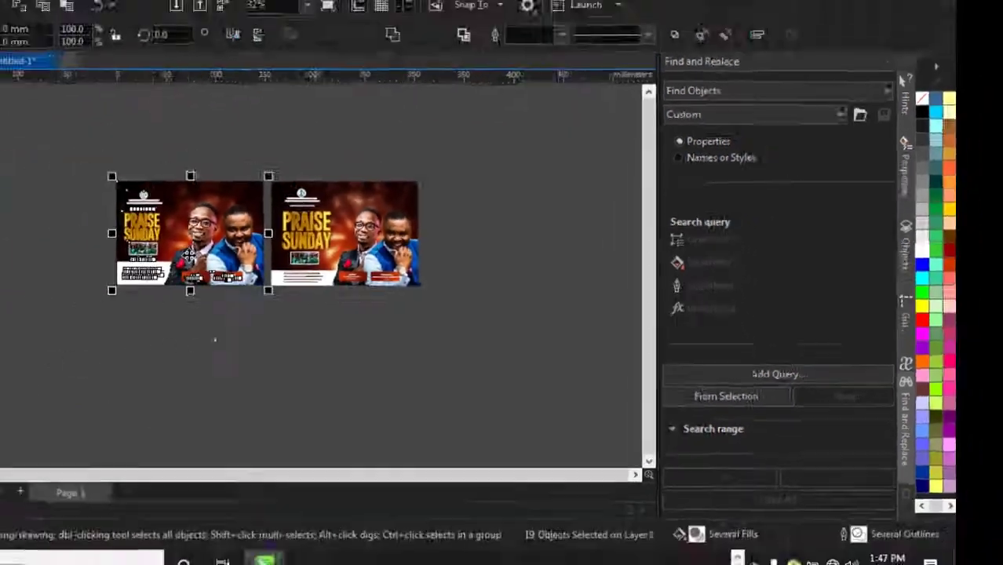